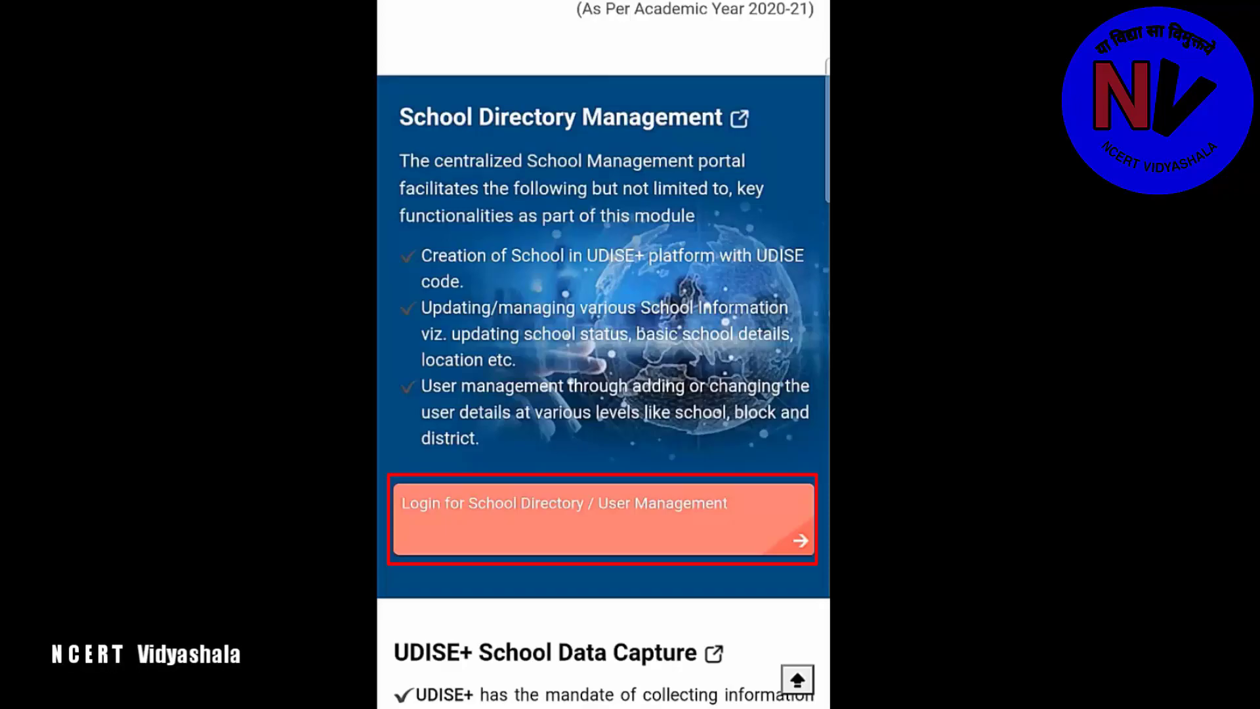
Step: Review the School Directory Management and UDISE+ School Data Capture login sections on the UDISE+ home page
scroll(603, 354, down, 5)
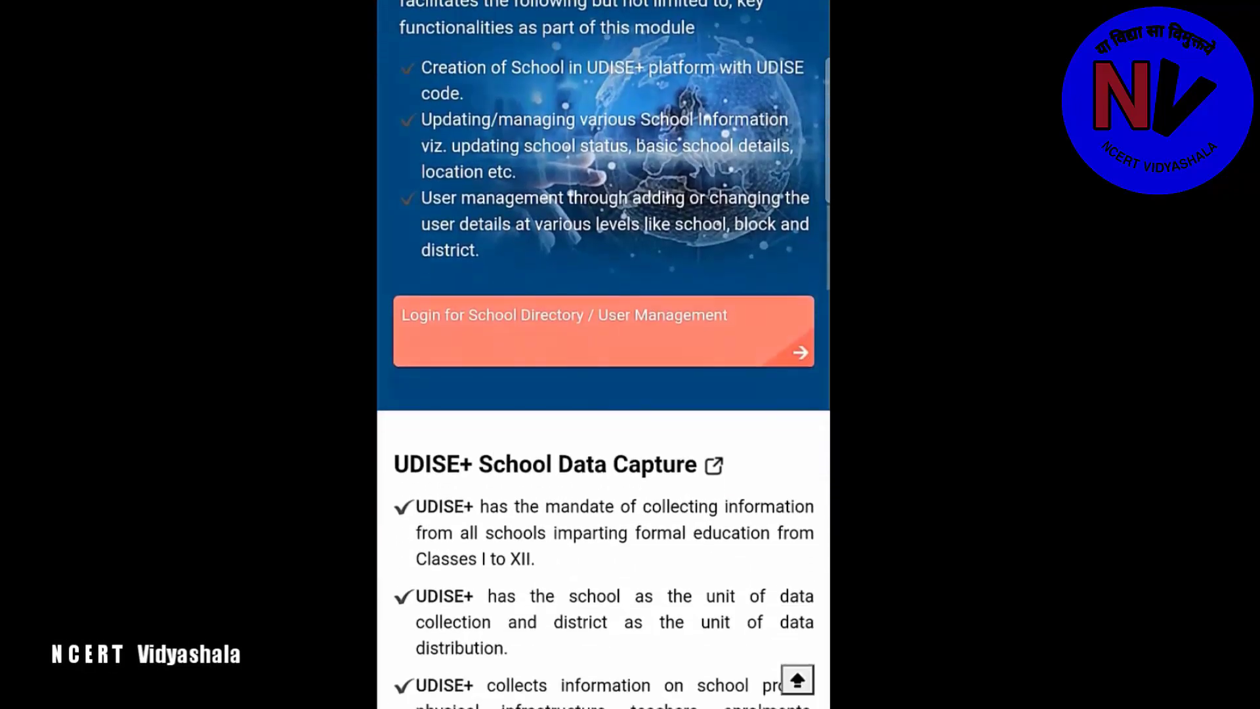
scroll(603, 354, down, 4)
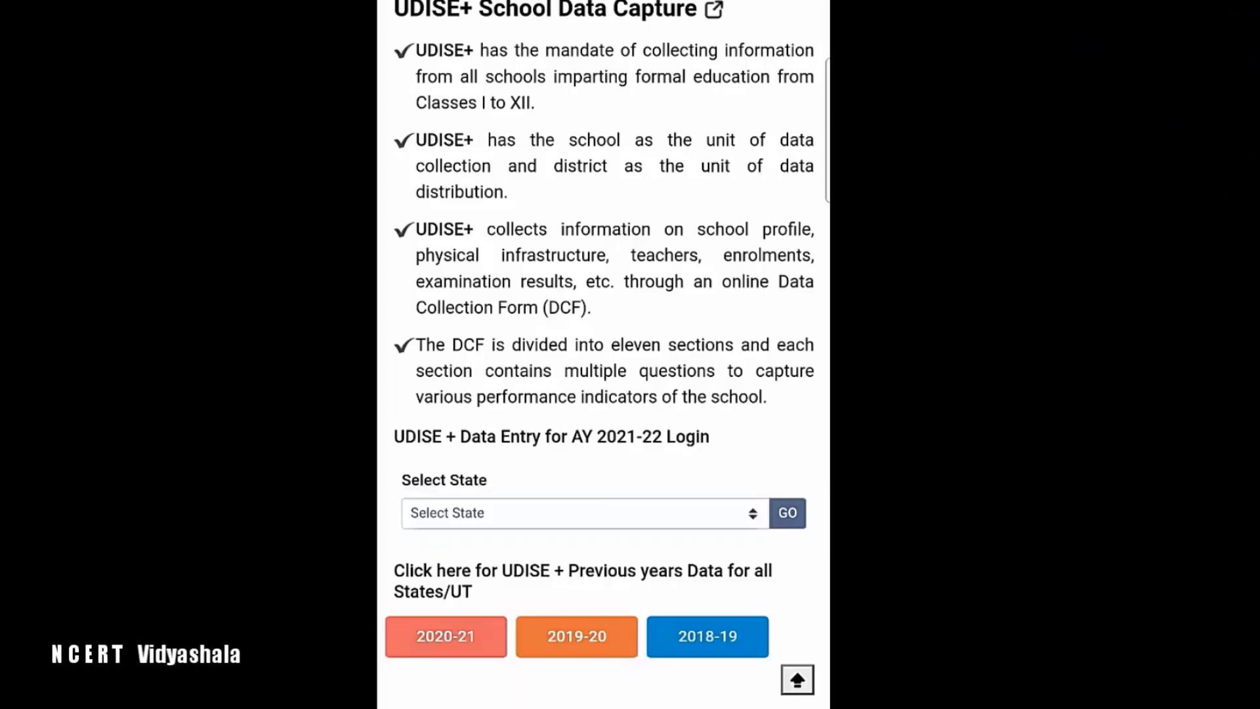
scroll(604, 354, up, 20)
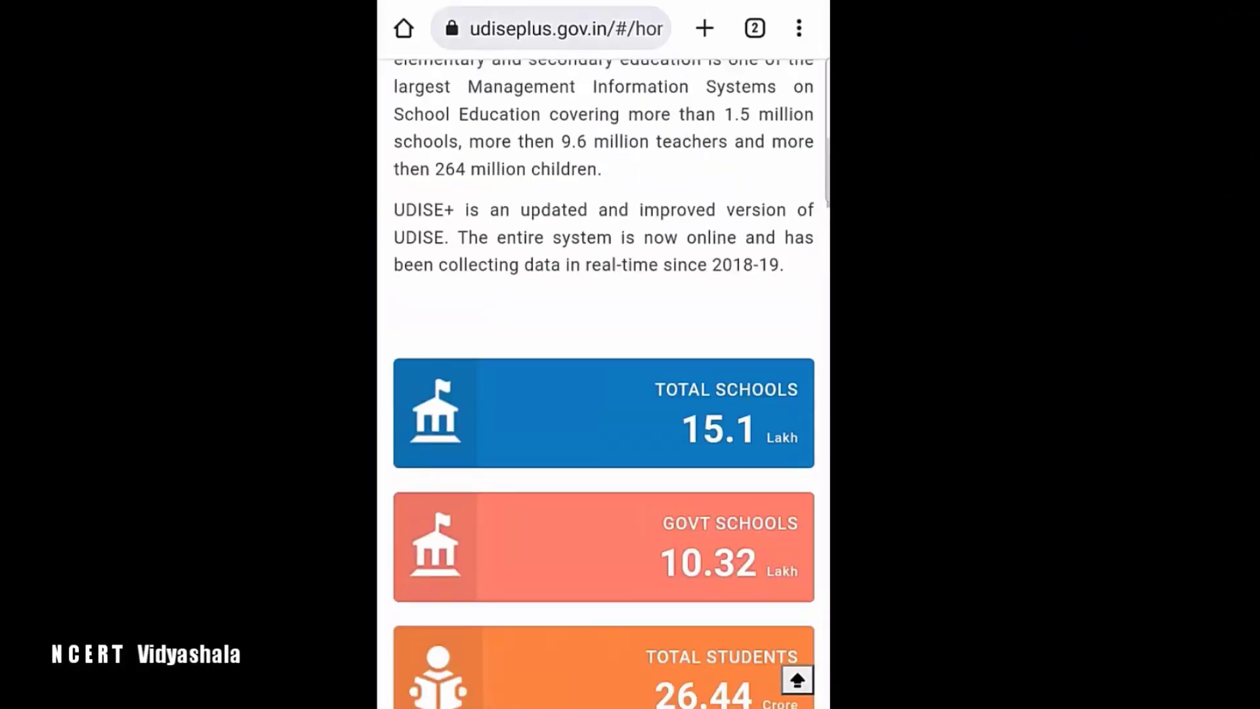
scroll(603, 384, up, 1)
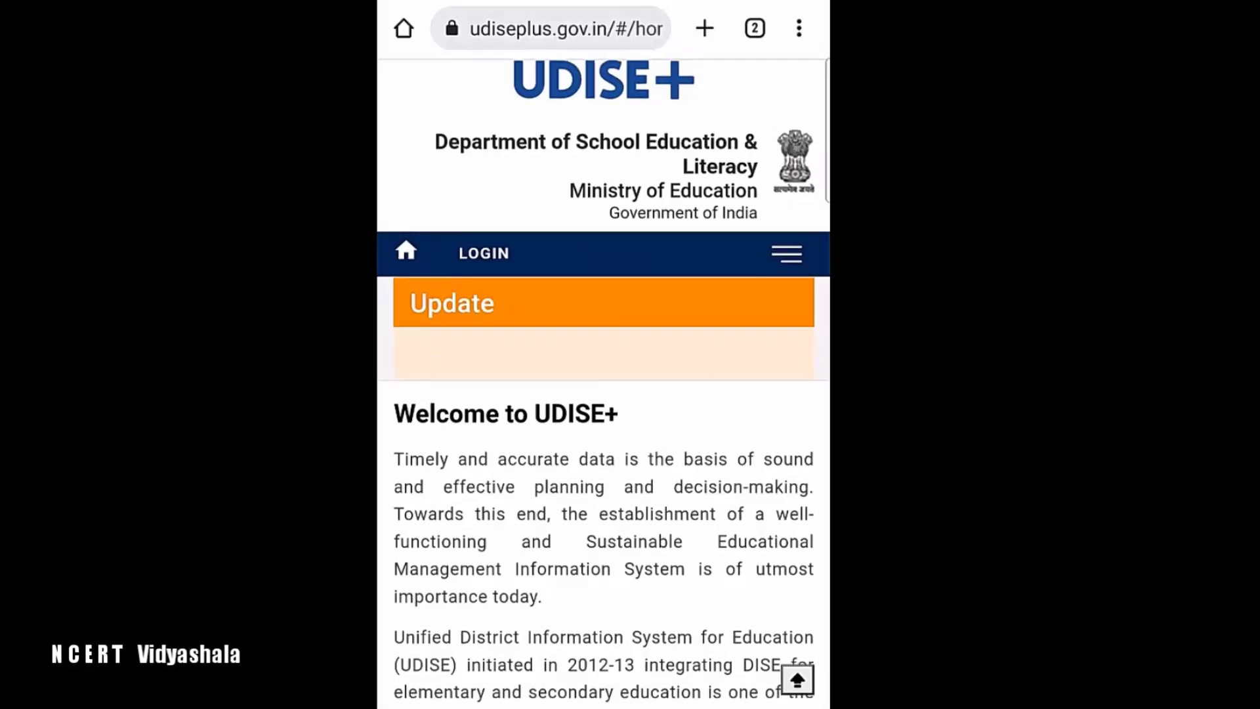
scroll(604, 354, down, 15)
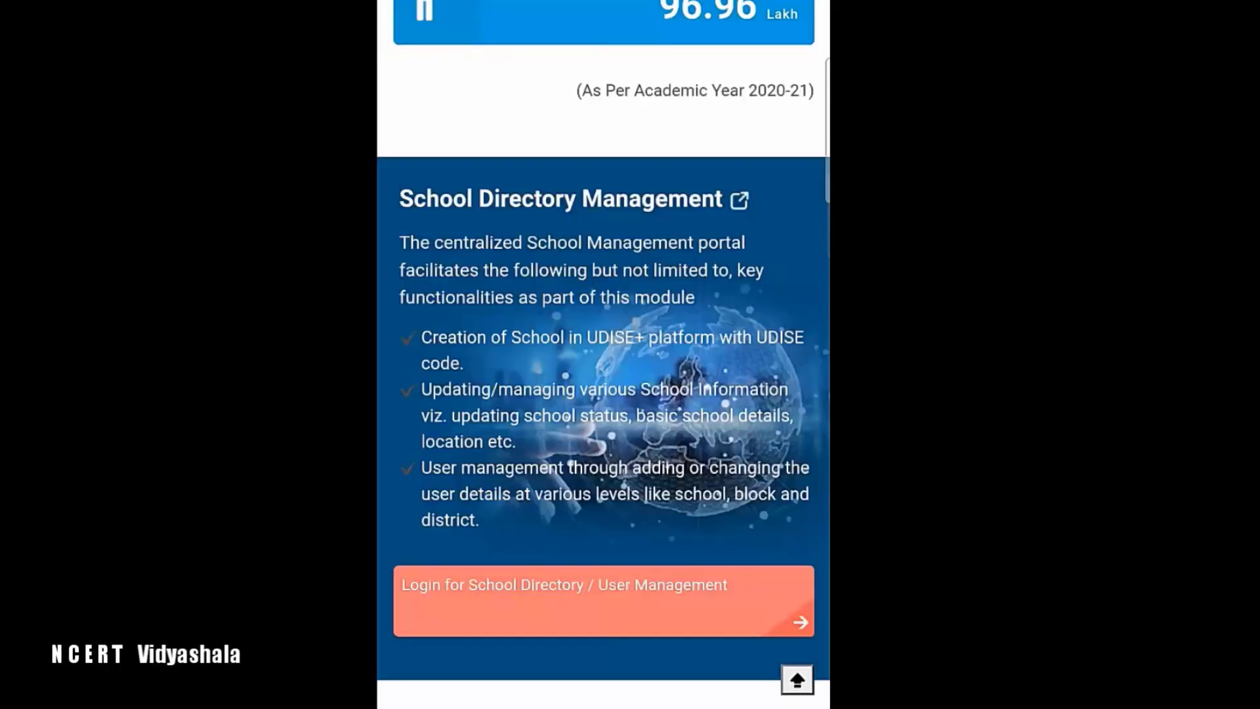
scroll(604, 354, down, 1)
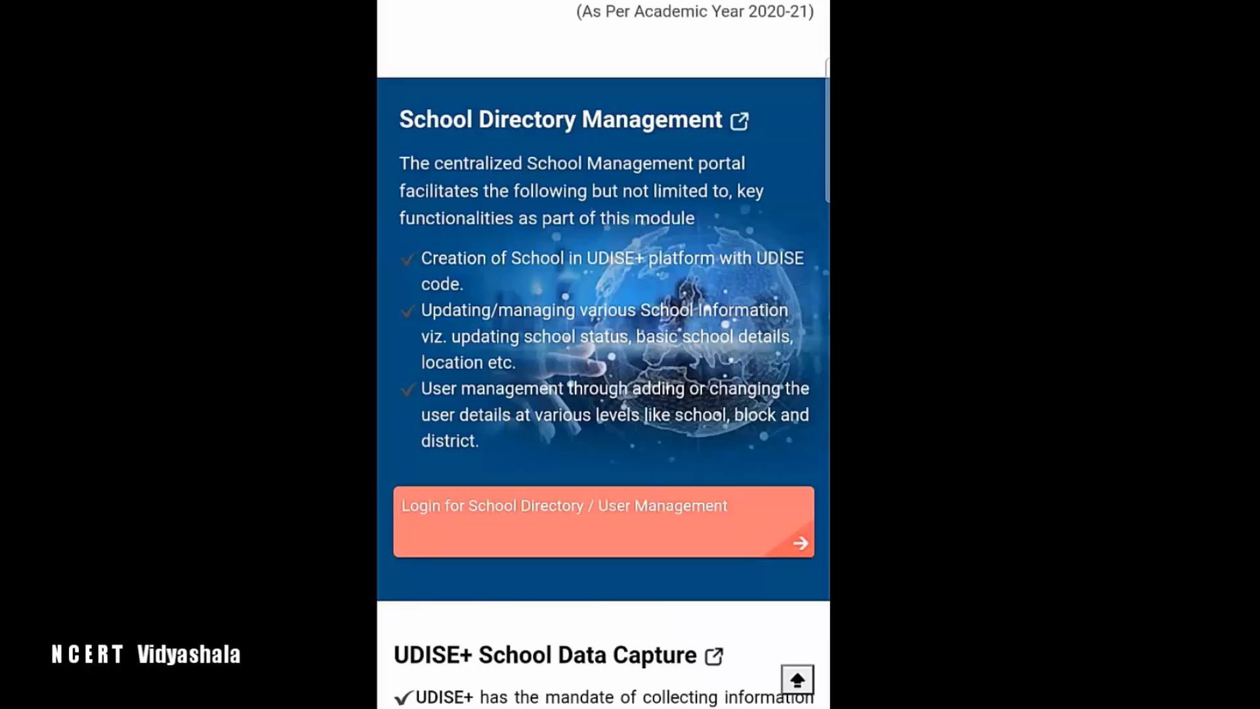
scroll(603, 355, up, 1)
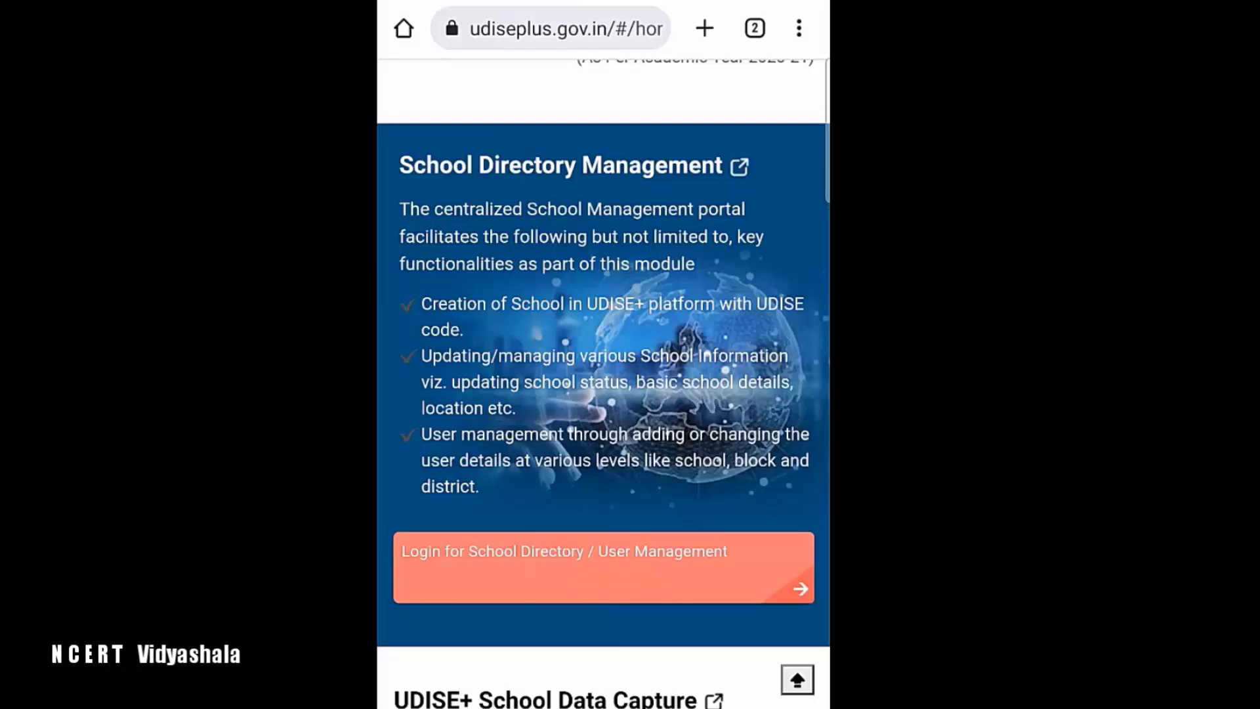
Step: Open the School Directory / User Management login and sign in with the user name, password and captcha
click(604, 567)
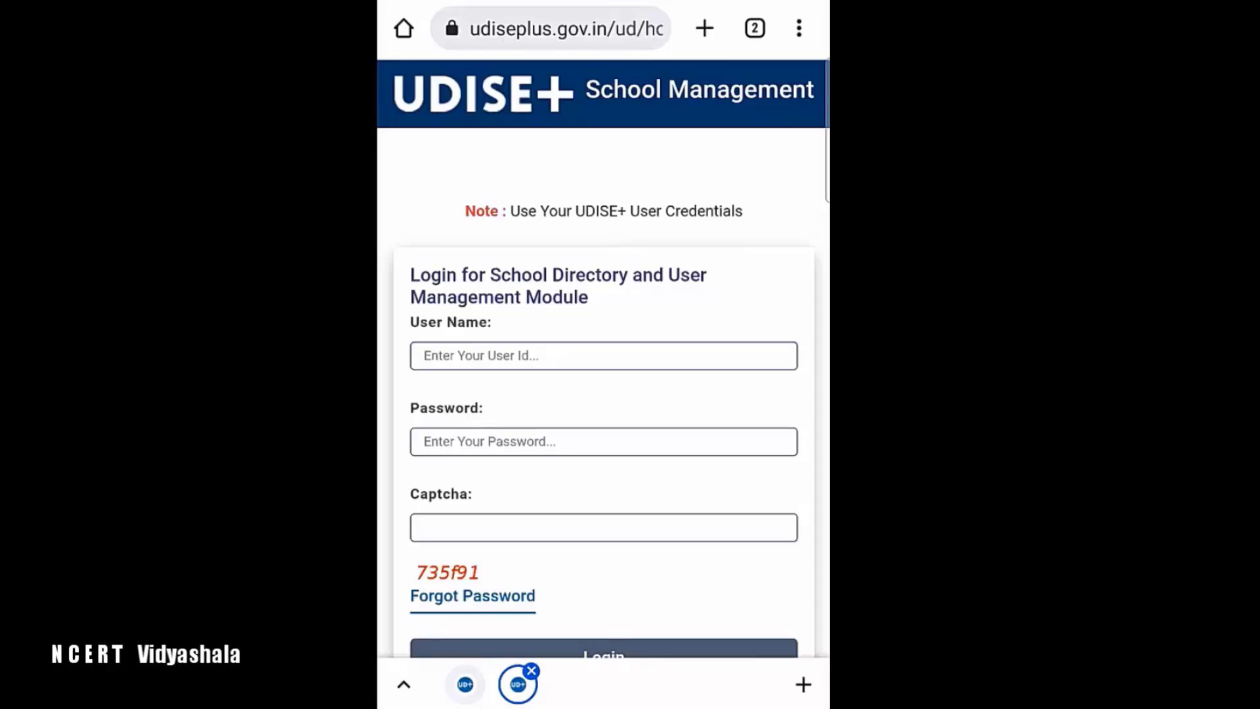
click(425, 441)
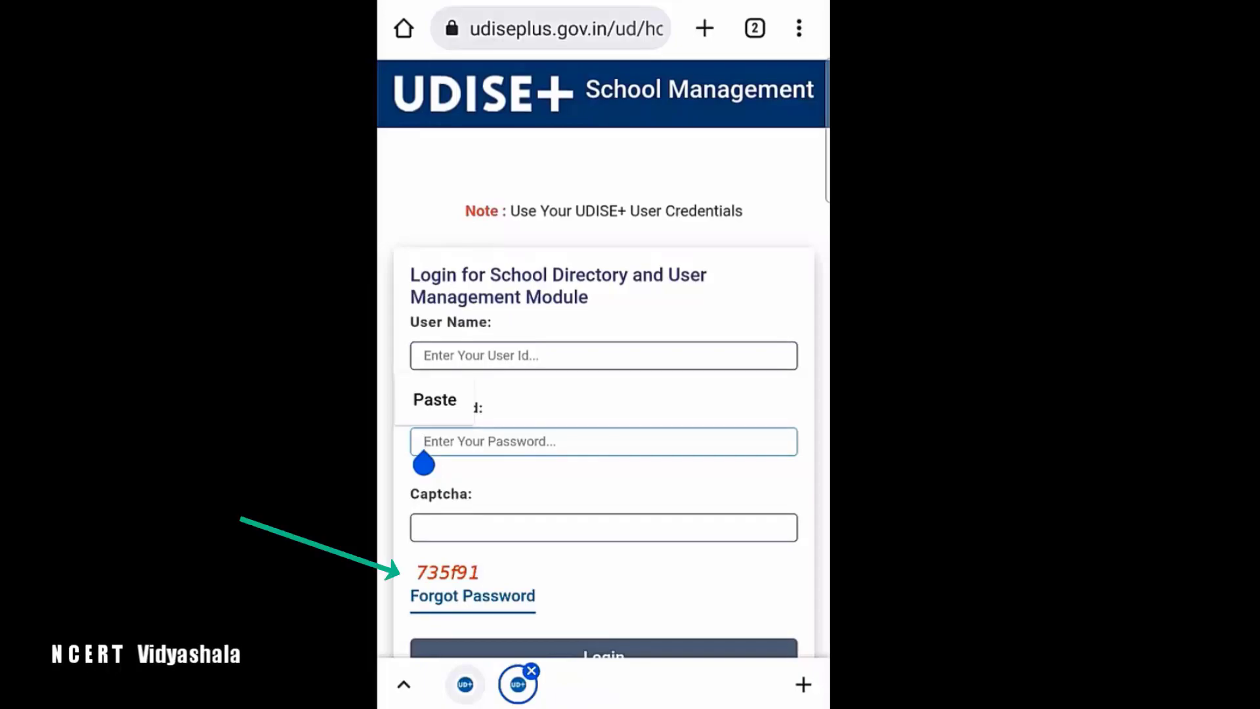
click(604, 528)
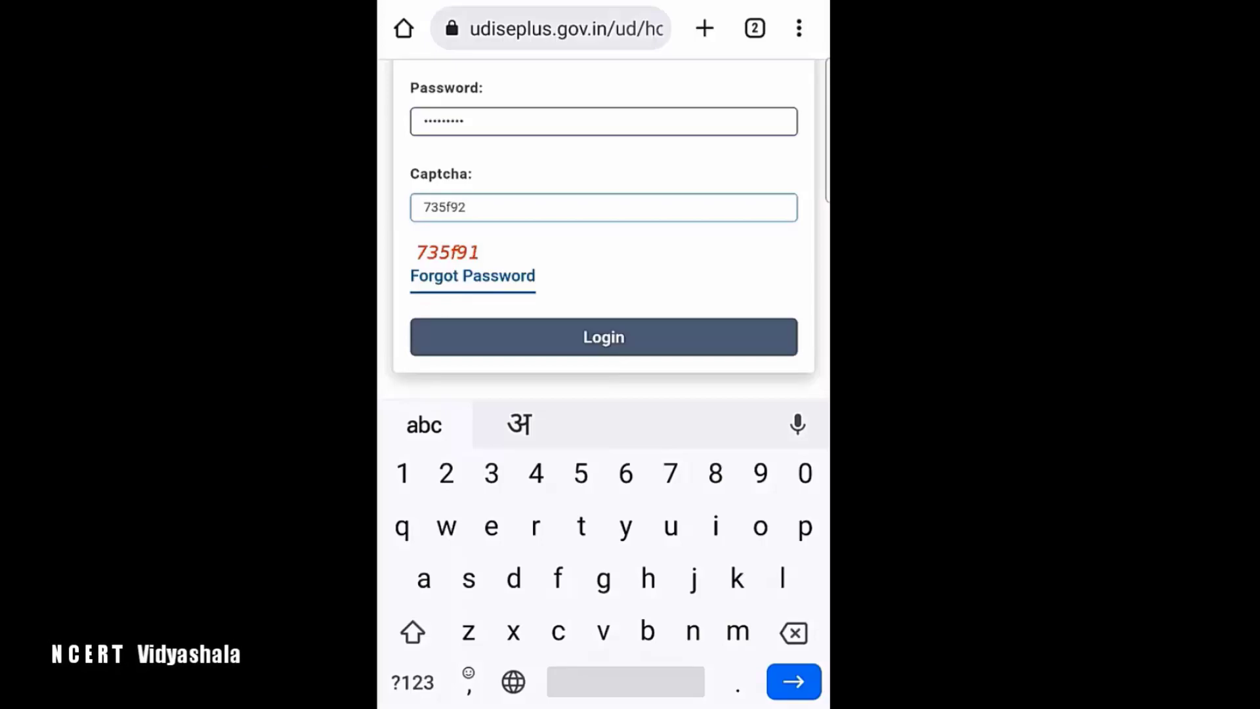
click(604, 337)
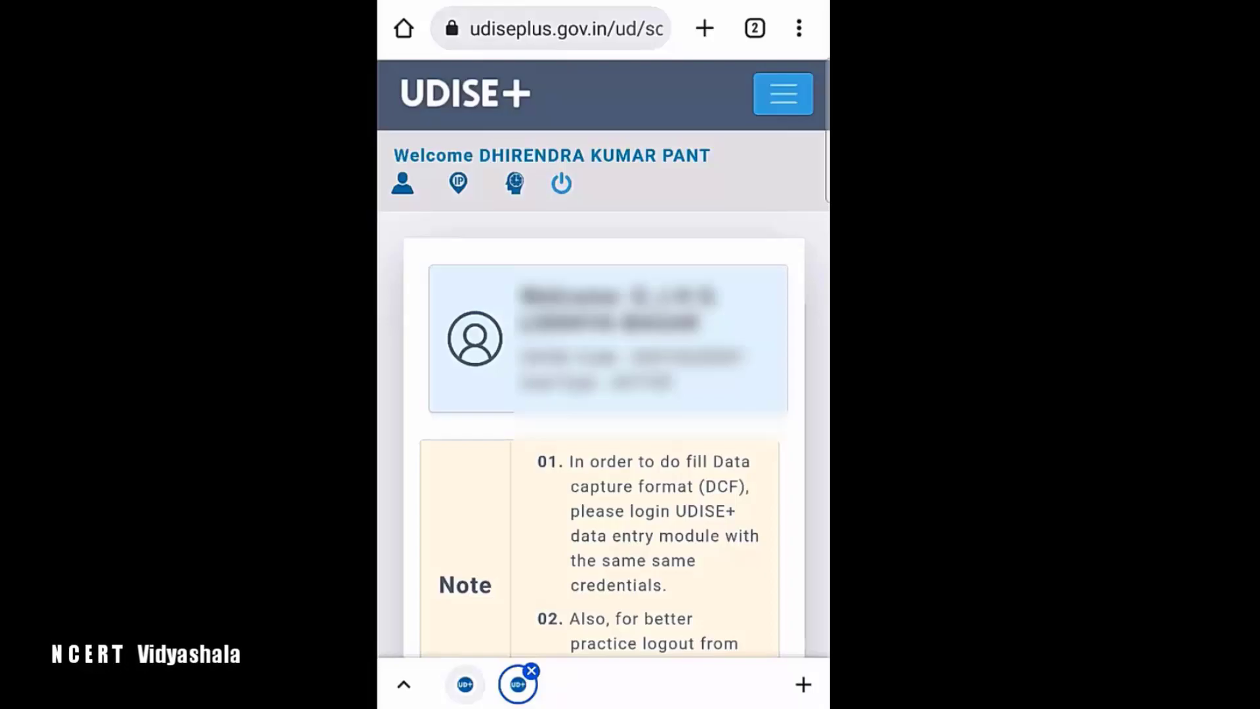
Step: Review the school's basic information, school profile details and location details on the School Management home page
scroll(604, 393, down, 6)
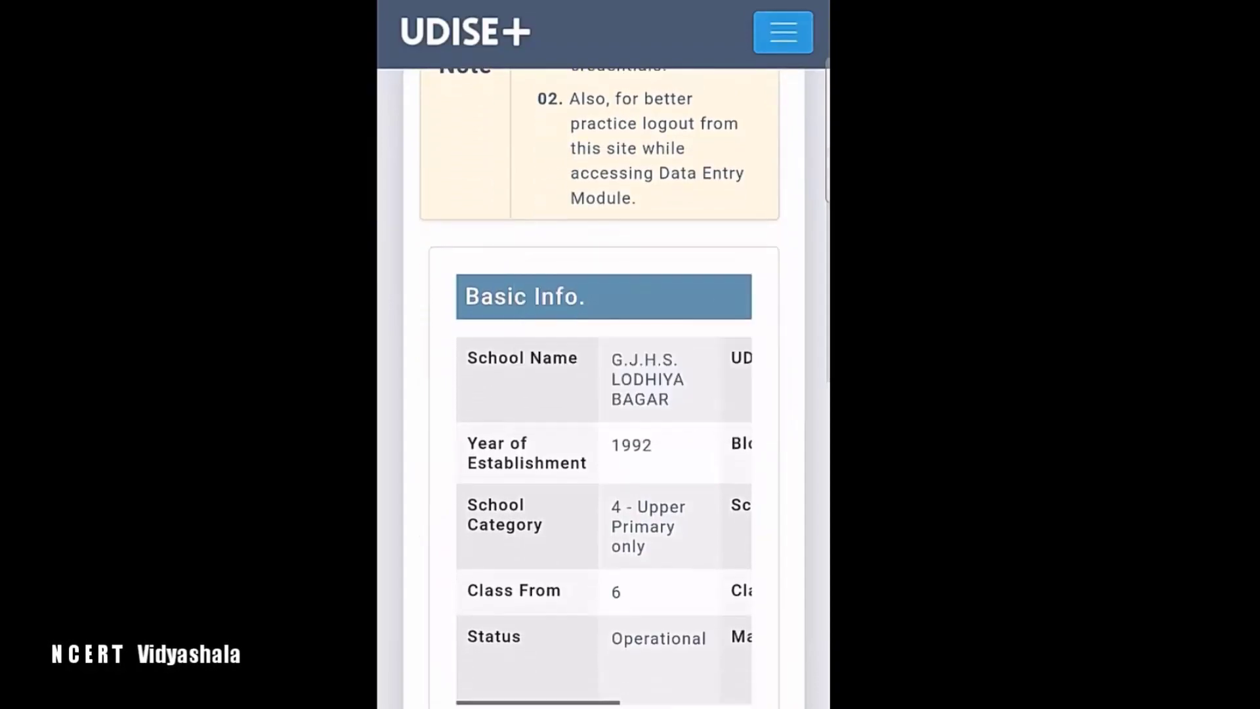
scroll(603, 394, down, 1)
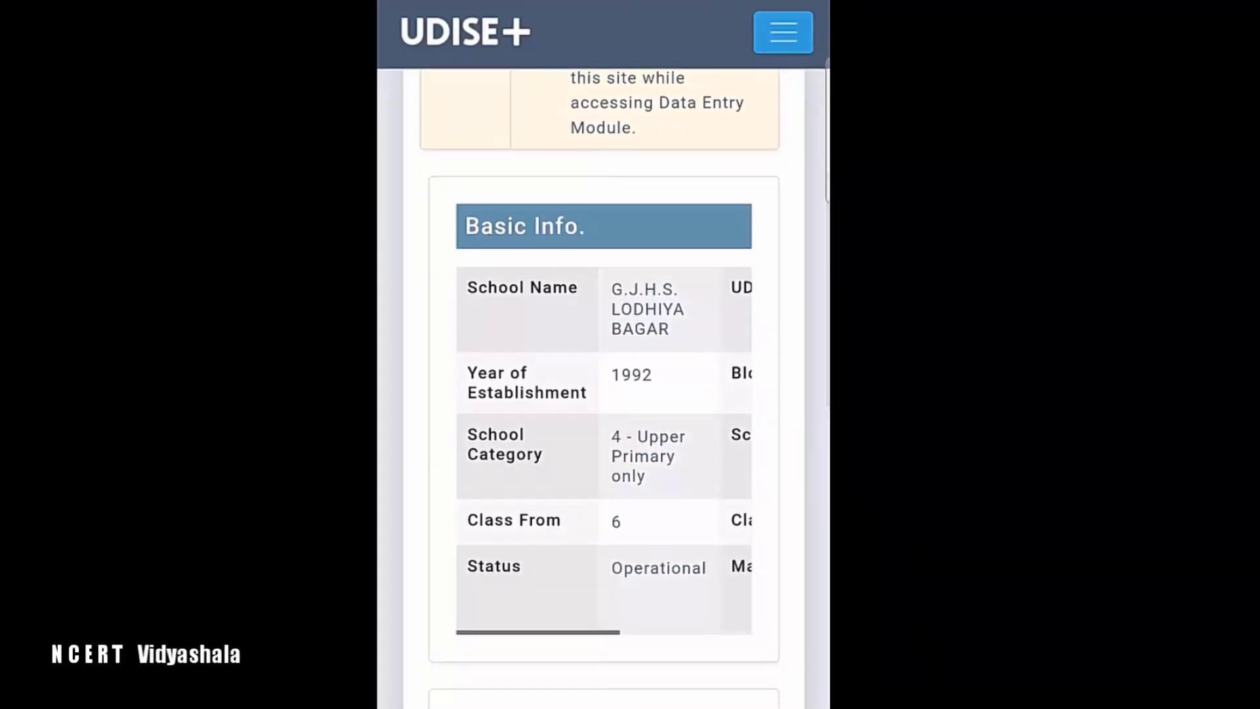
scroll(603, 394, down, 5)
scroll(604, 394, down, 4)
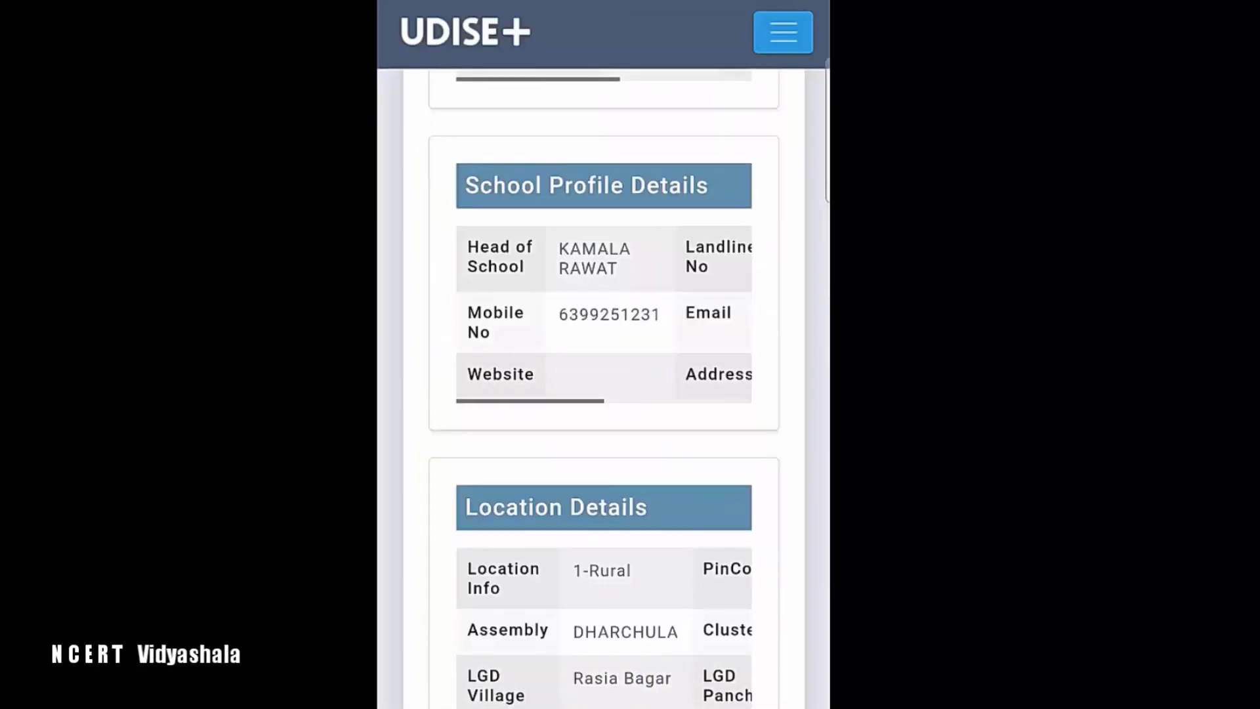
scroll(604, 394, down, 3)
scroll(604, 394, down, 1)
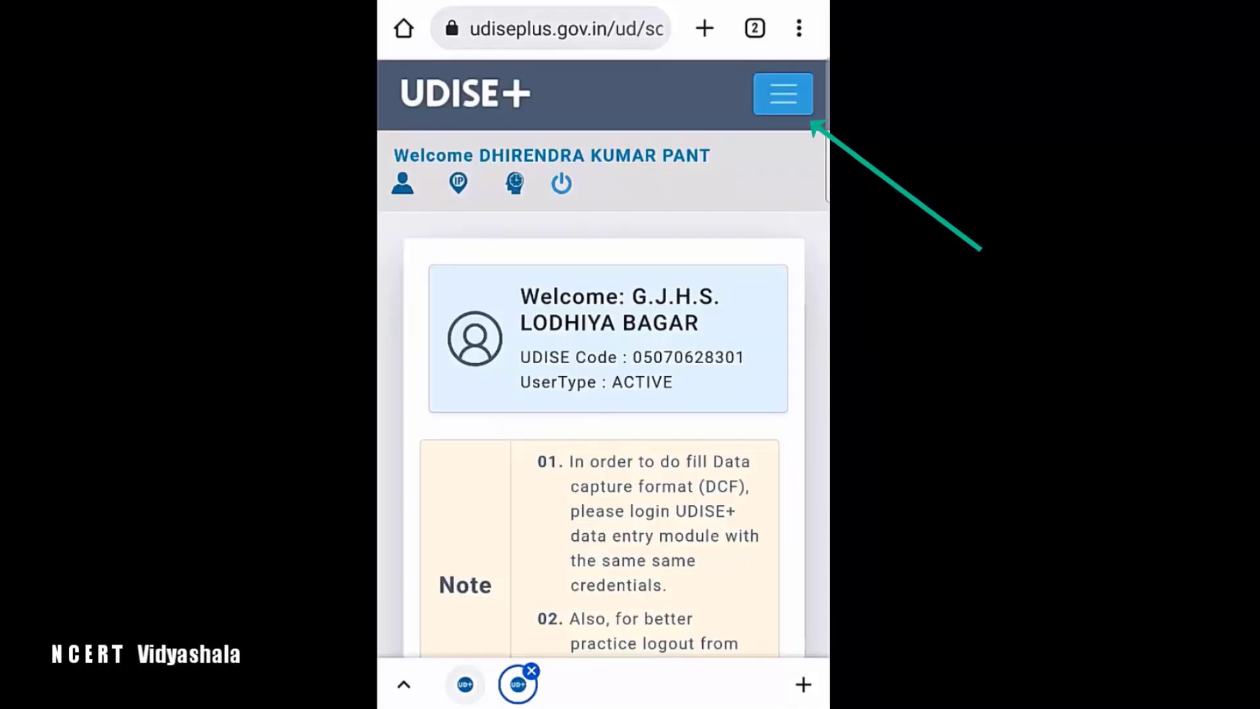
Step: Open the user's Profile page from the My Profile section
click(782, 94)
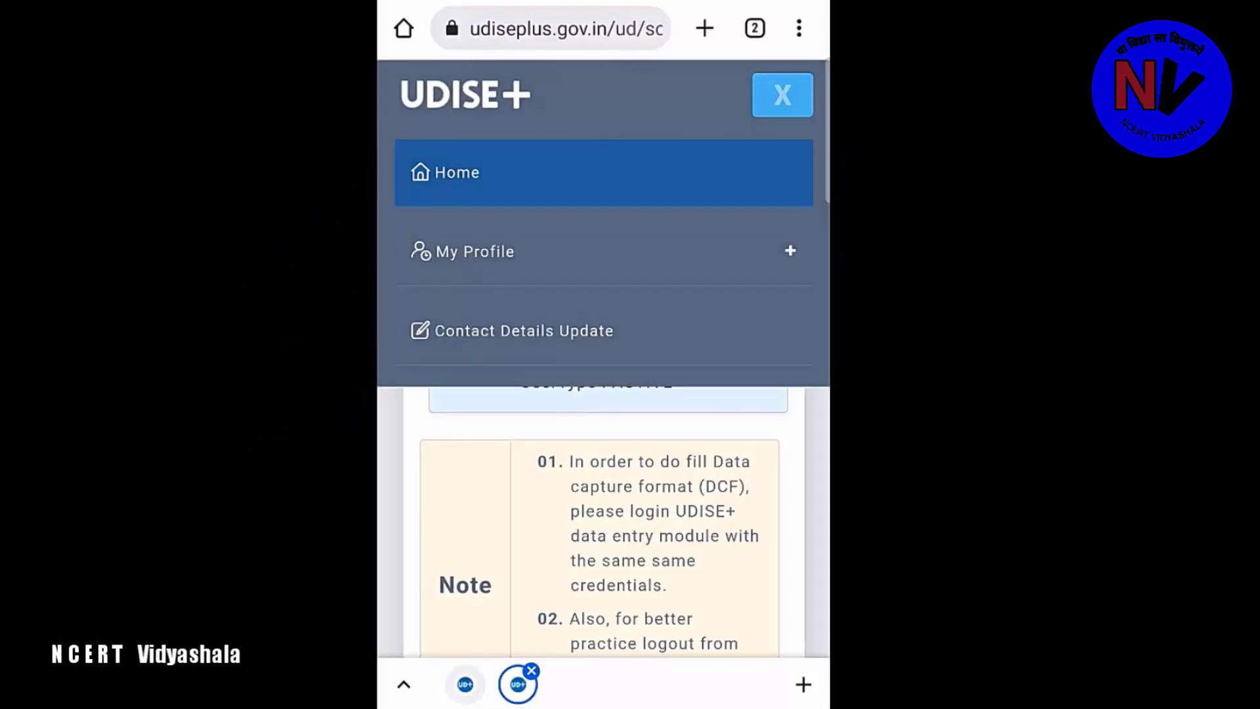
click(790, 251)
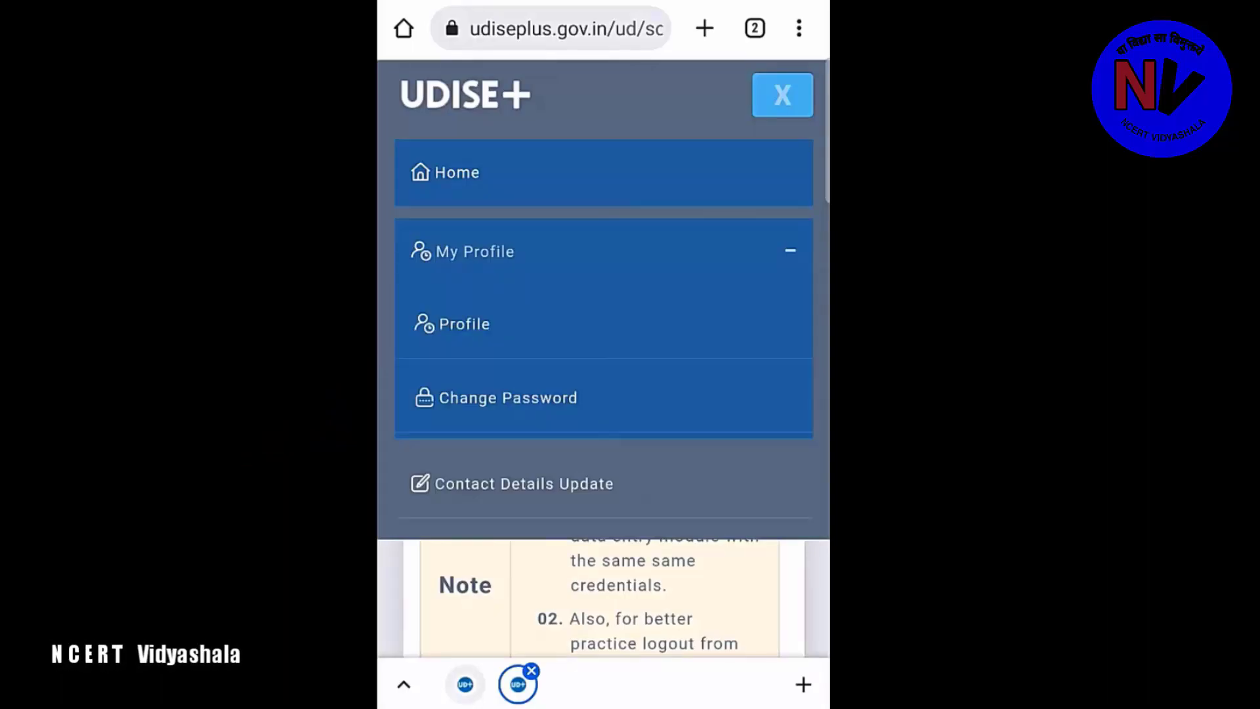
click(465, 323)
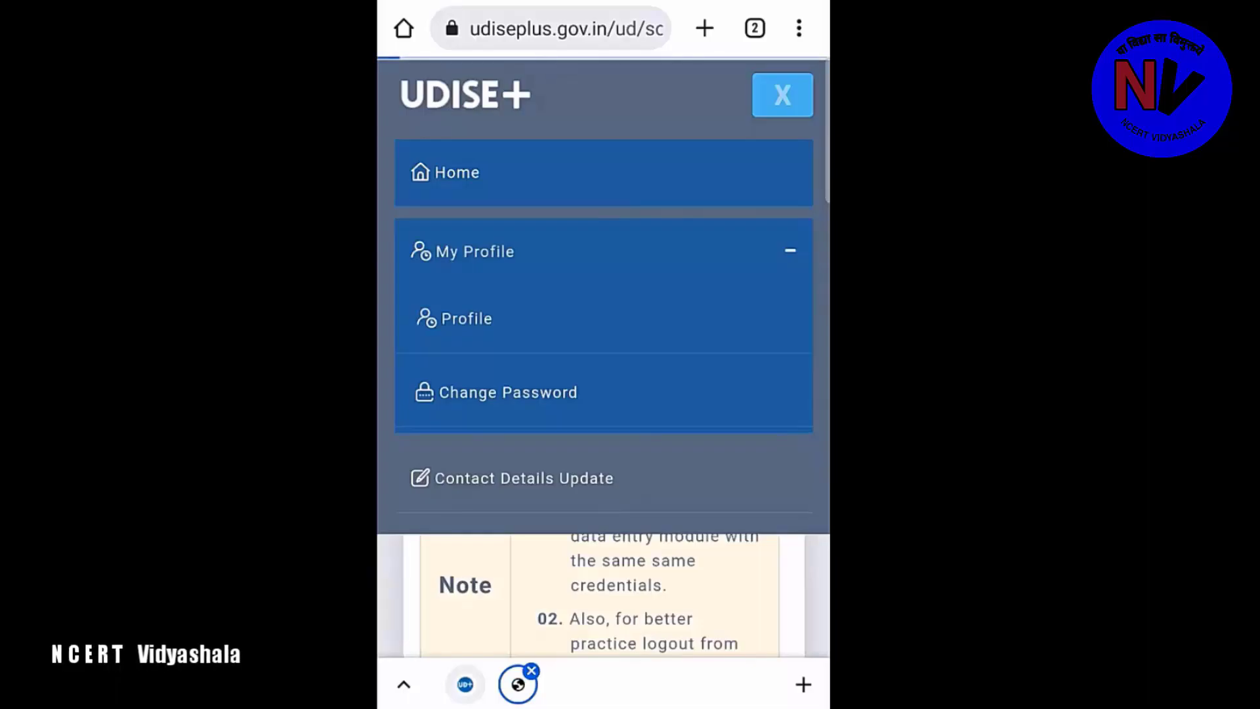
Step: Go to the UDISE+ Data Entry login for AY 2021-22 and sign in with the user name, password and captcha
scroll(603, 354, down, 3)
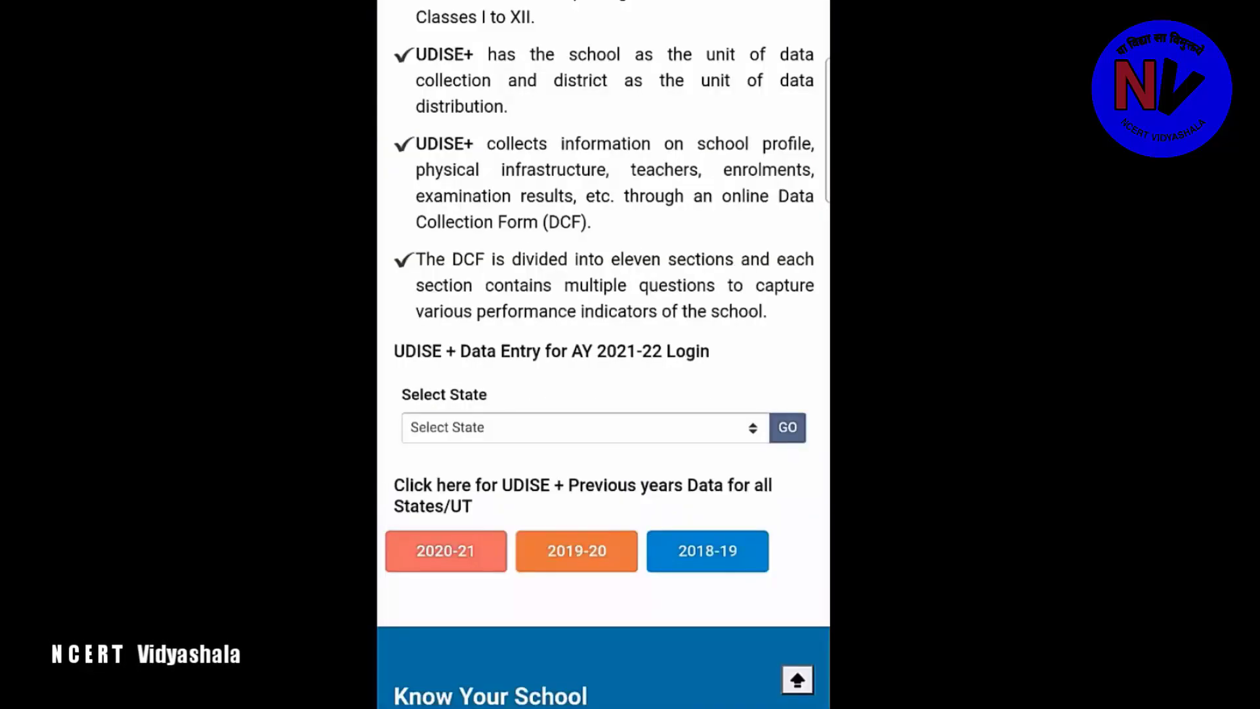
click(585, 427)
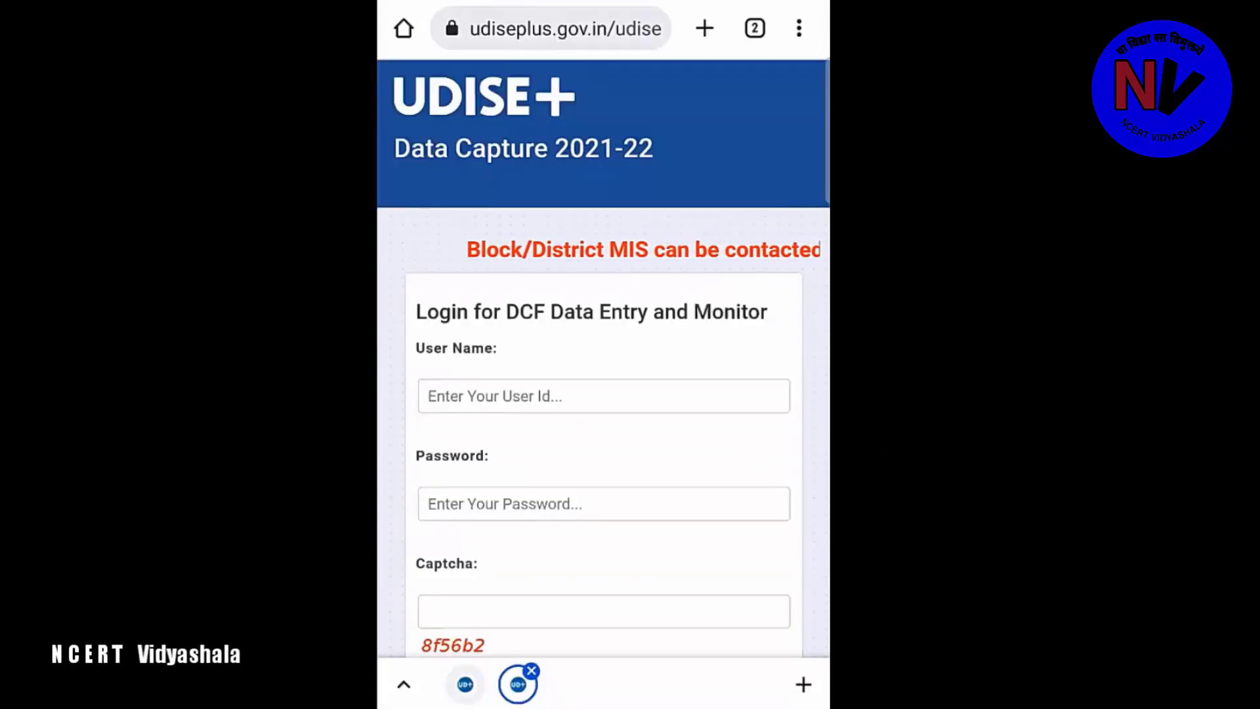
scroll(604, 355, down, 1)
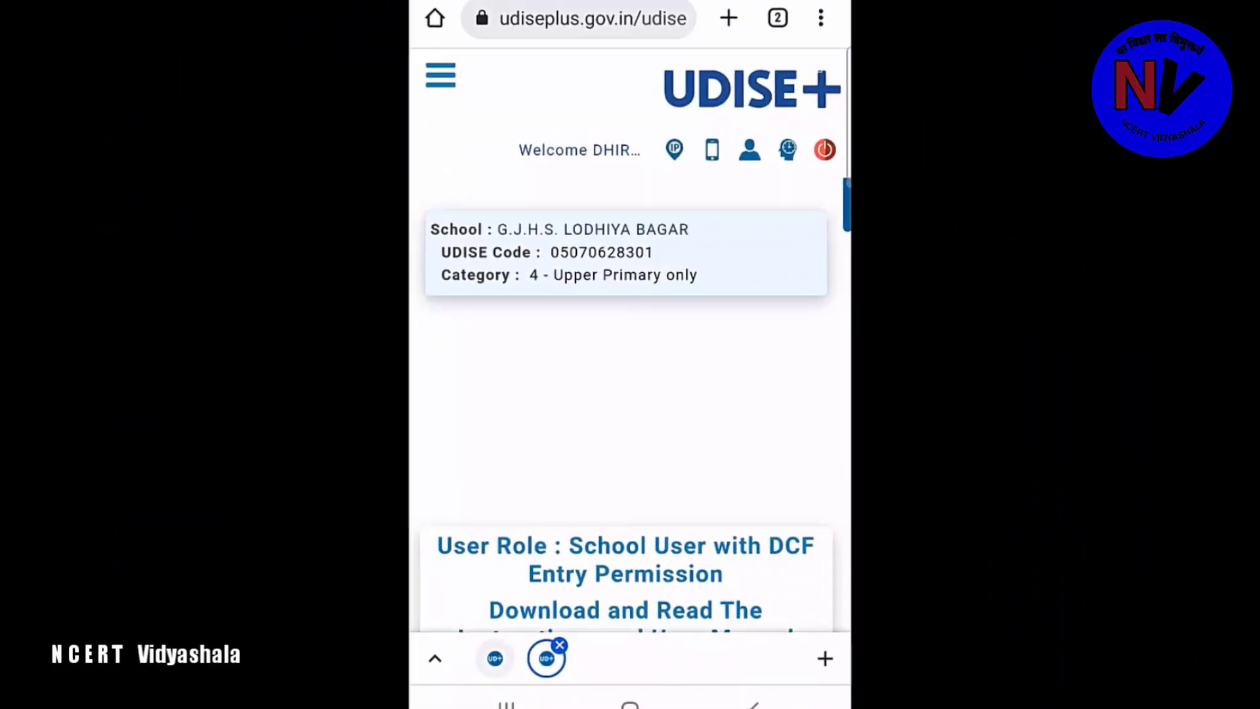
Step: Look through the school dashboard's user manual, DCF entry and contact cards
scroll(627, 361, down, 7)
scroll(627, 394, down, 3)
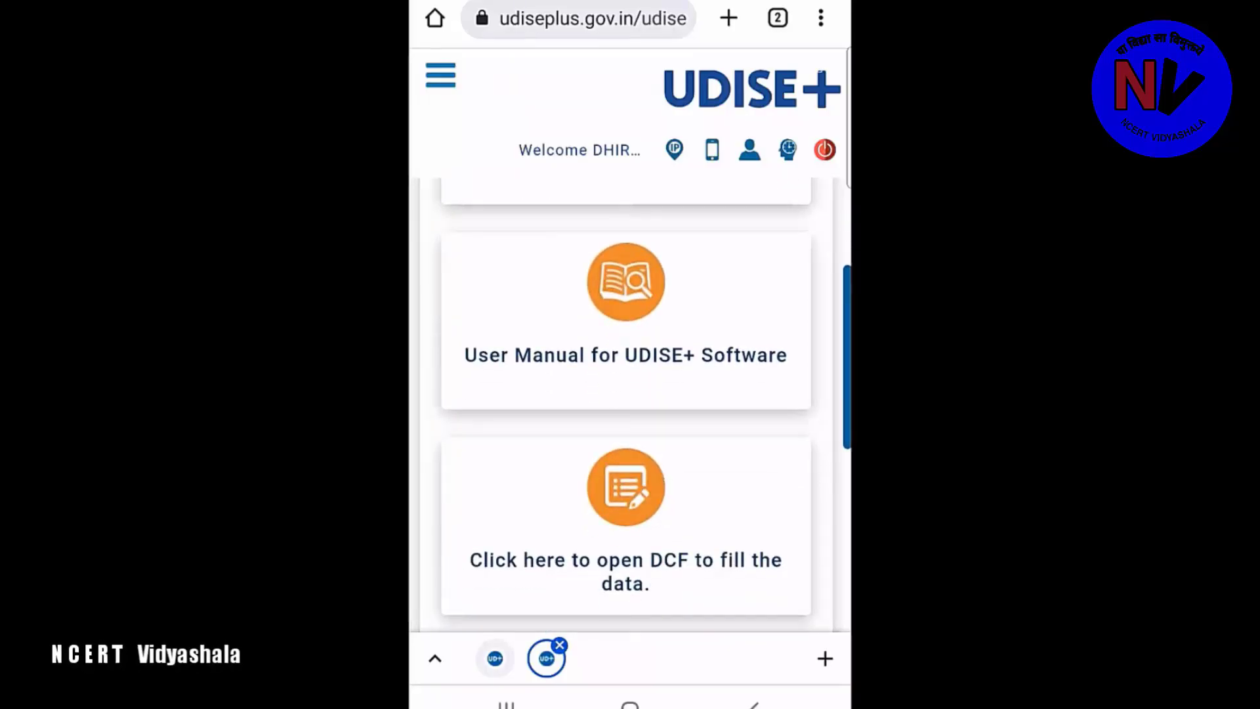
scroll(626, 407, down, 3)
scroll(627, 407, up, 5)
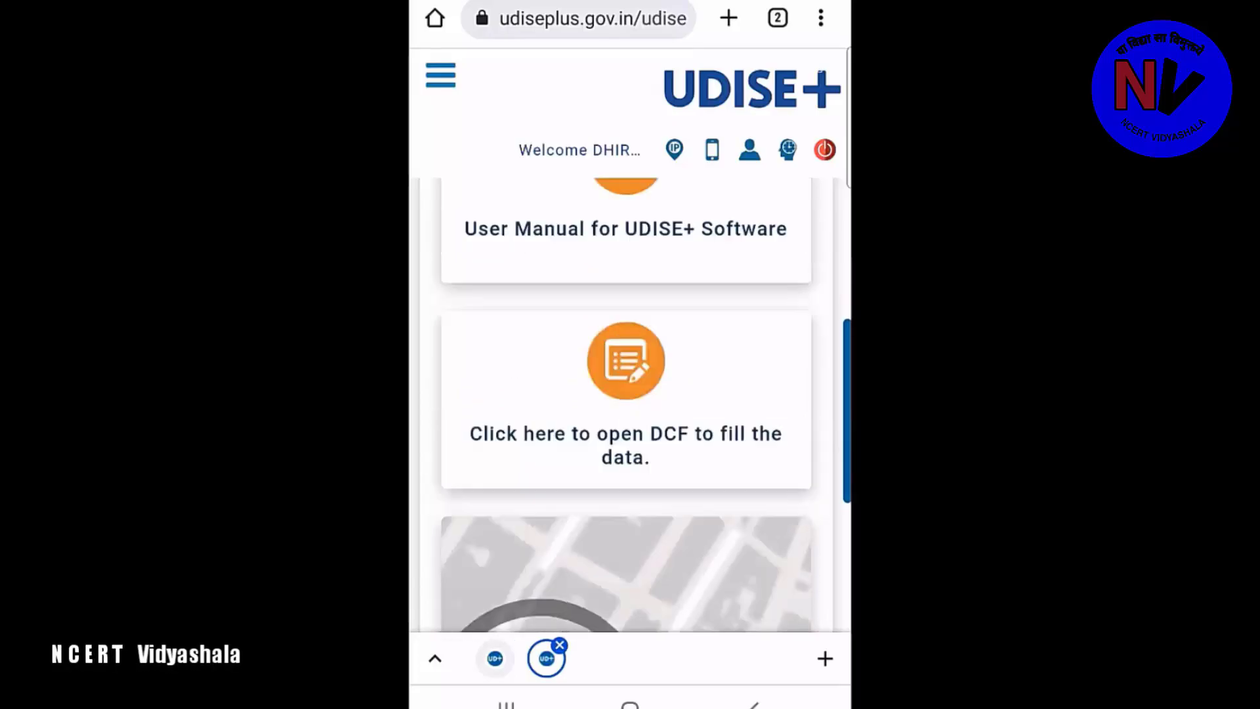
scroll(626, 407, up, 1)
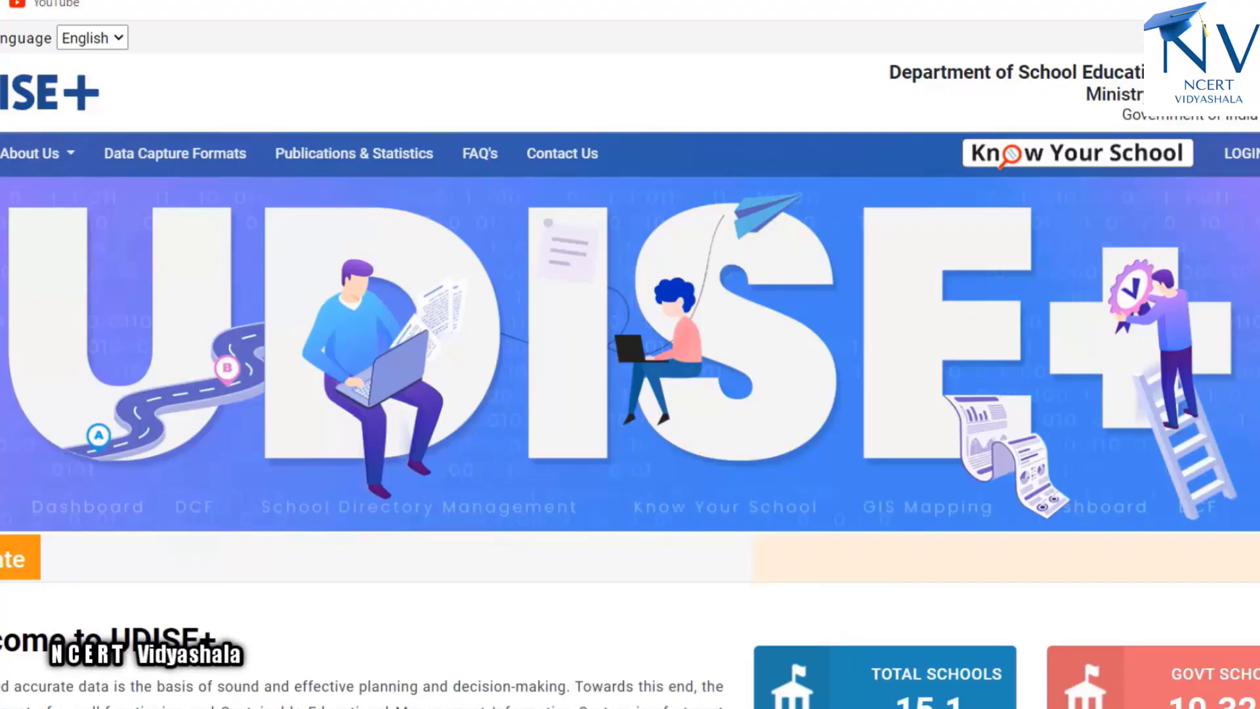
Step: Look over the desktop UDISE+ home page and display its login options
scroll(844, 459, down, 6)
scroll(630, 354, down, 5)
scroll(630, 354, up, 10)
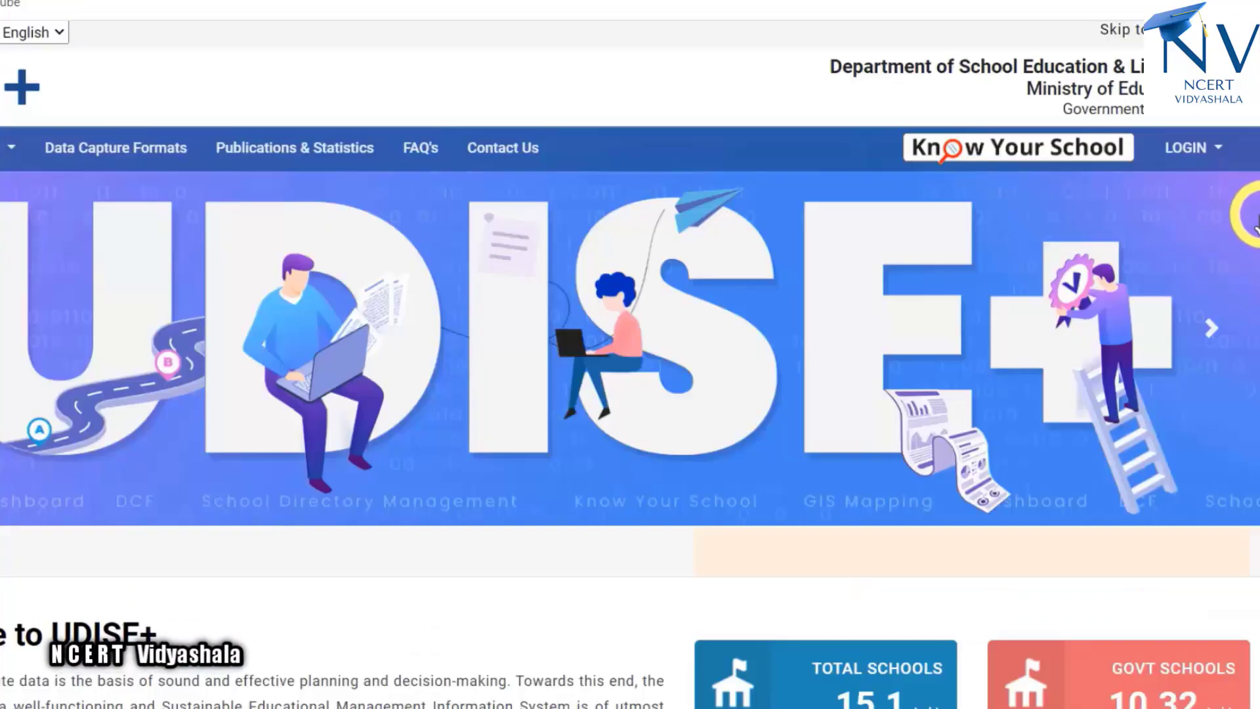
click(1215, 151)
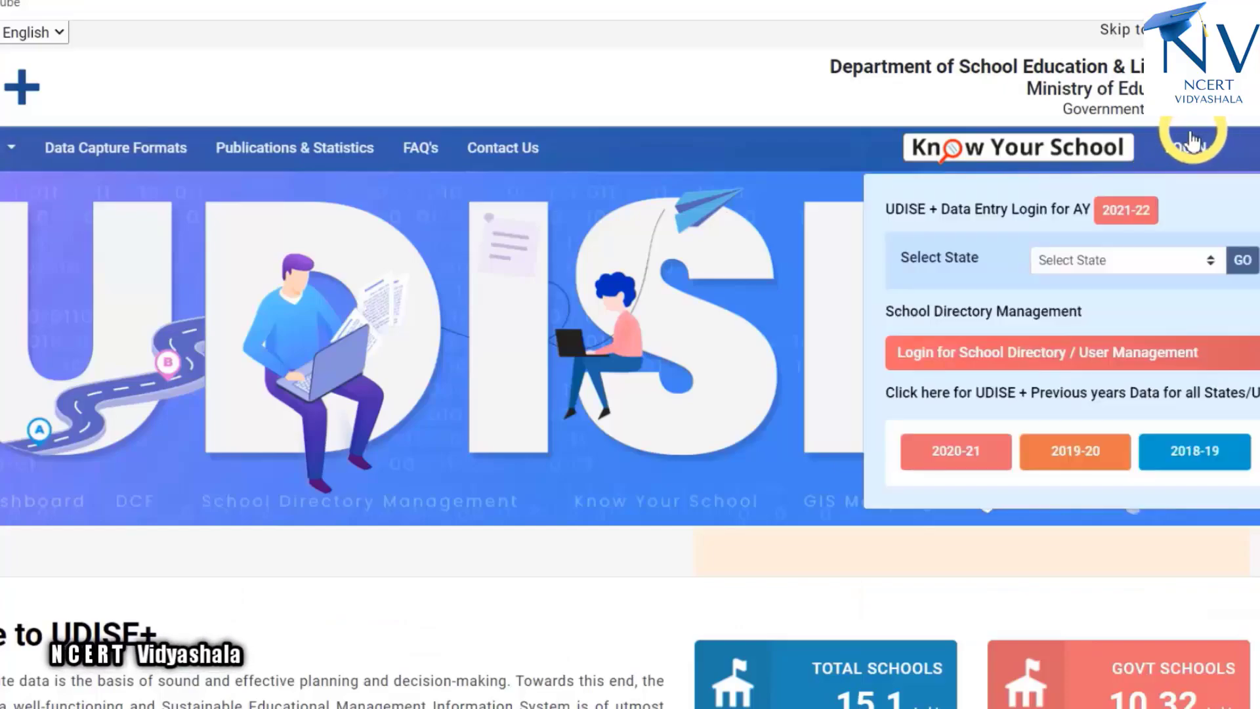
Step: Open the AY 2021-22 data entry login for UTTARAKHAND and sign in with the user name, password and captcha
scroll(1096, 371, down, 8)
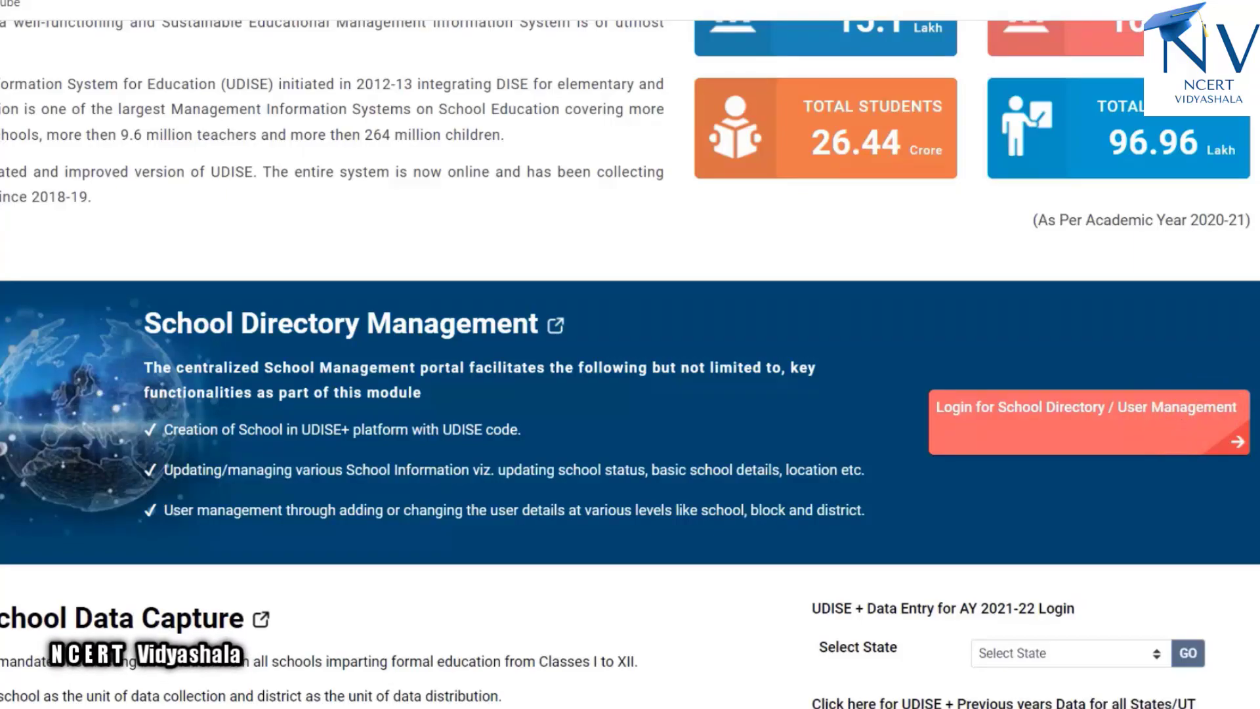
scroll(814, 550, down, 2)
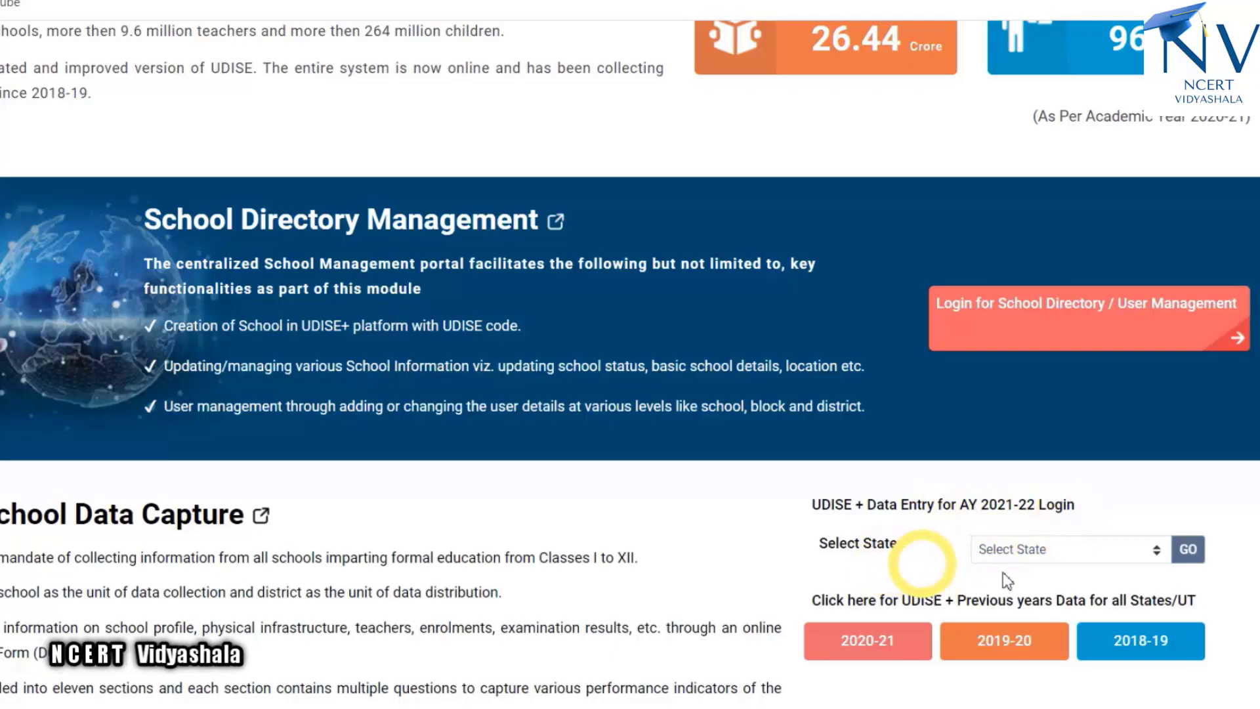
click(1156, 550)
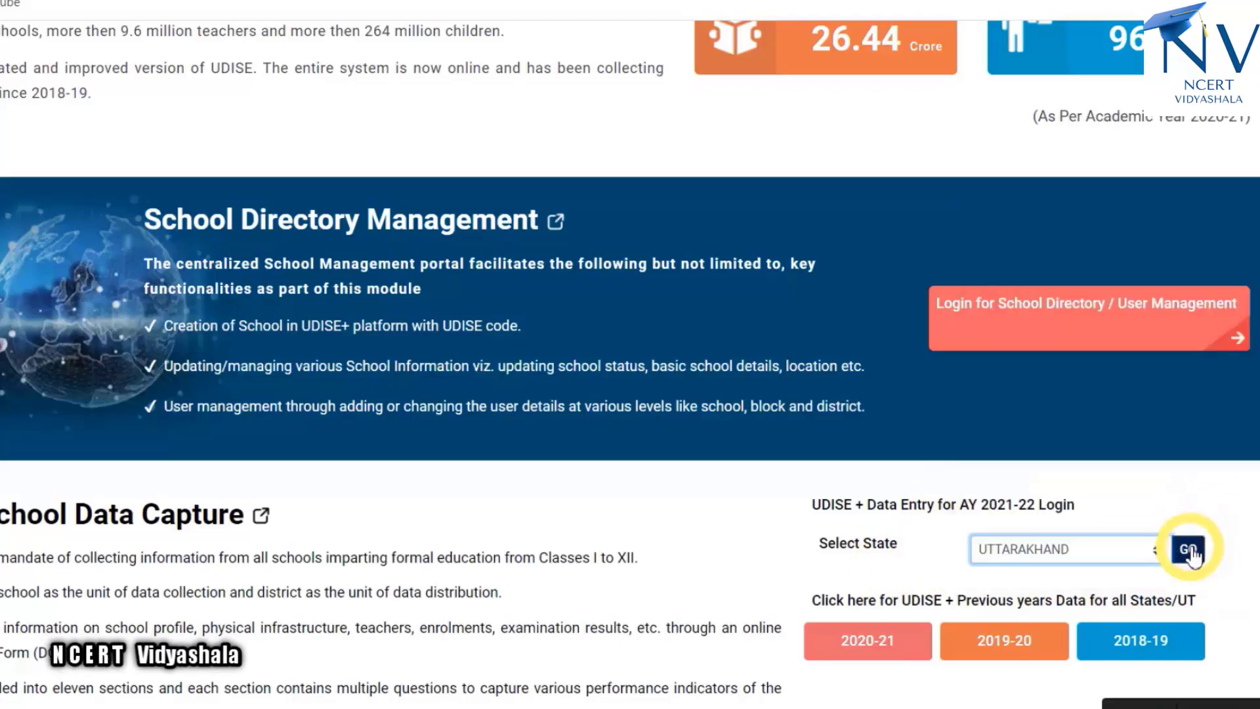
click(1189, 548)
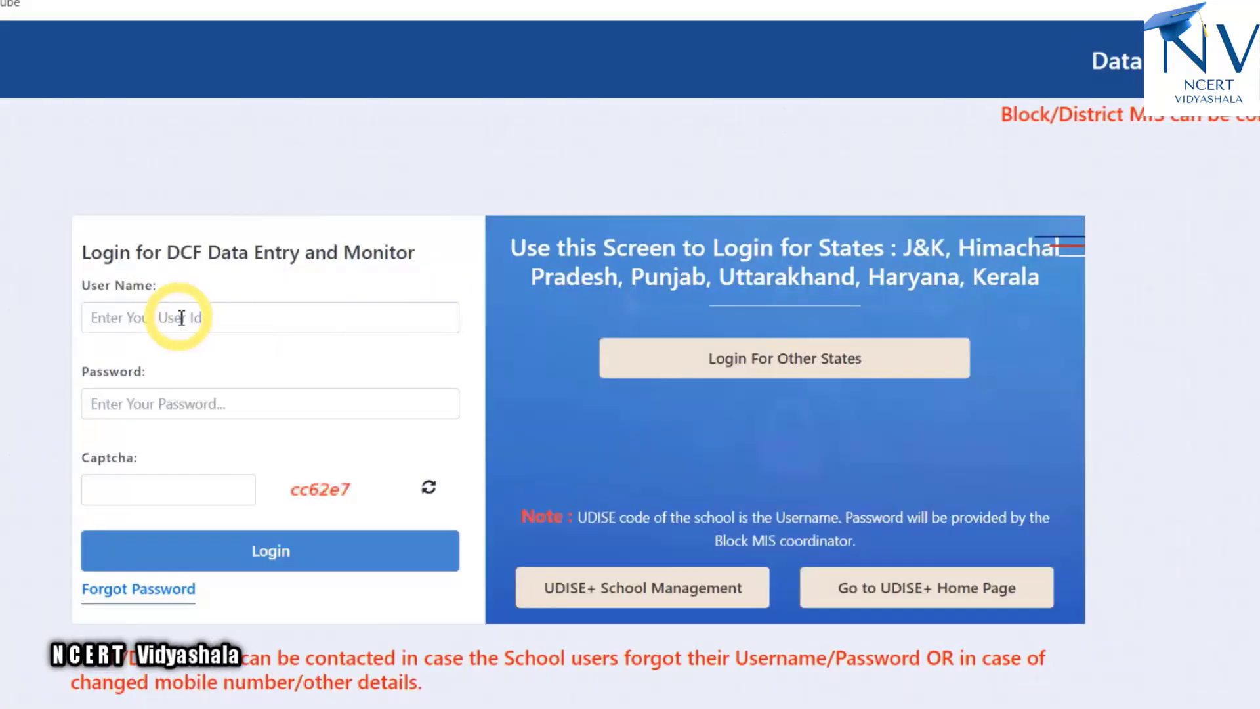
click(181, 318)
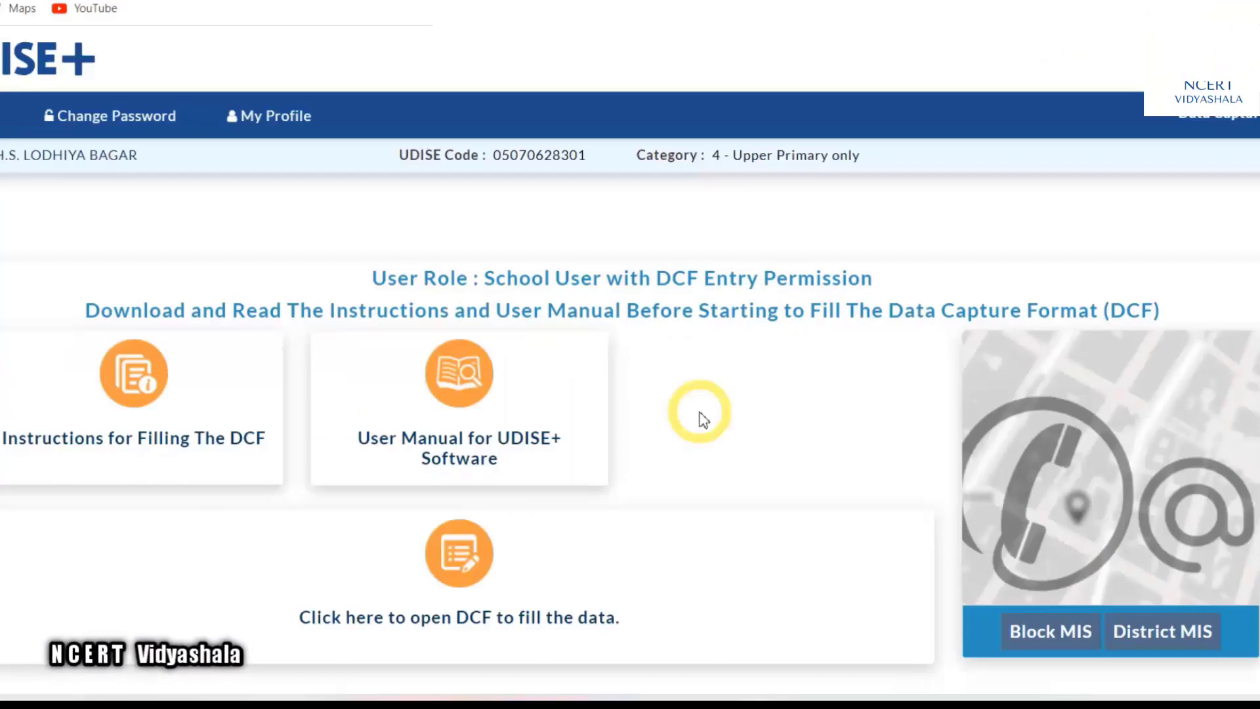
Step: Open the DCF for filling in data and acknowledge the Important Notes
scroll(759, 427, down, 1)
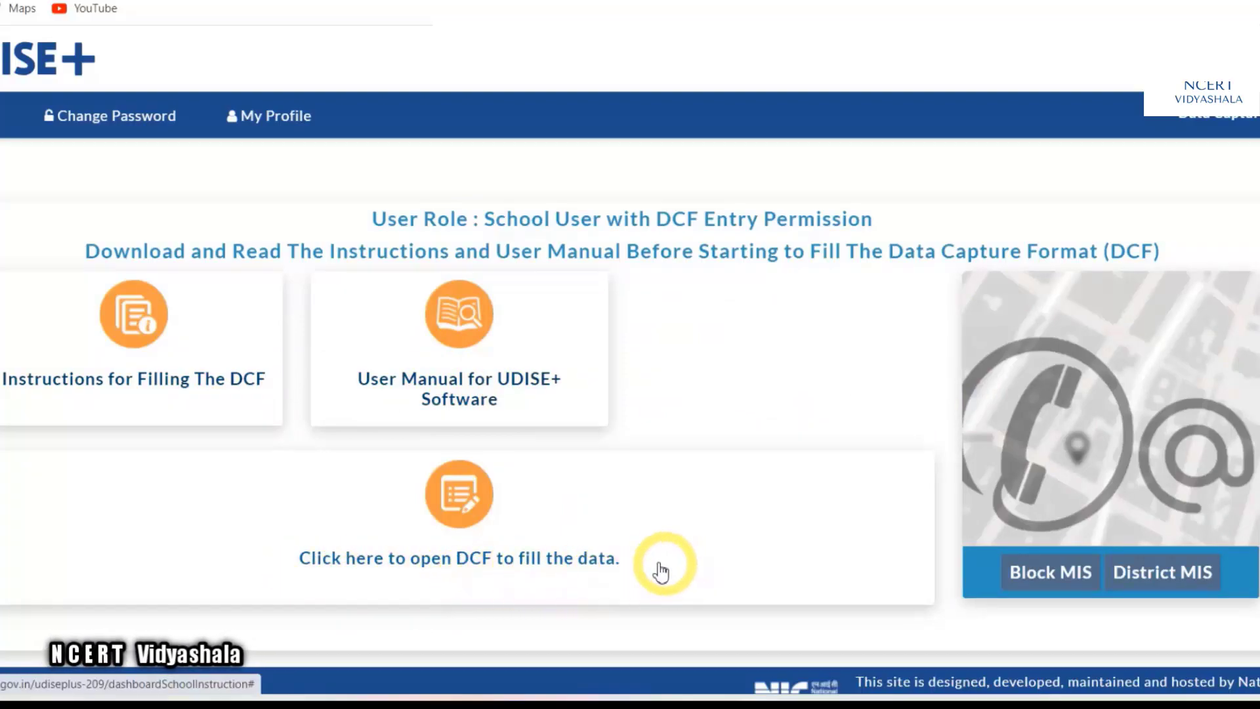
click(514, 563)
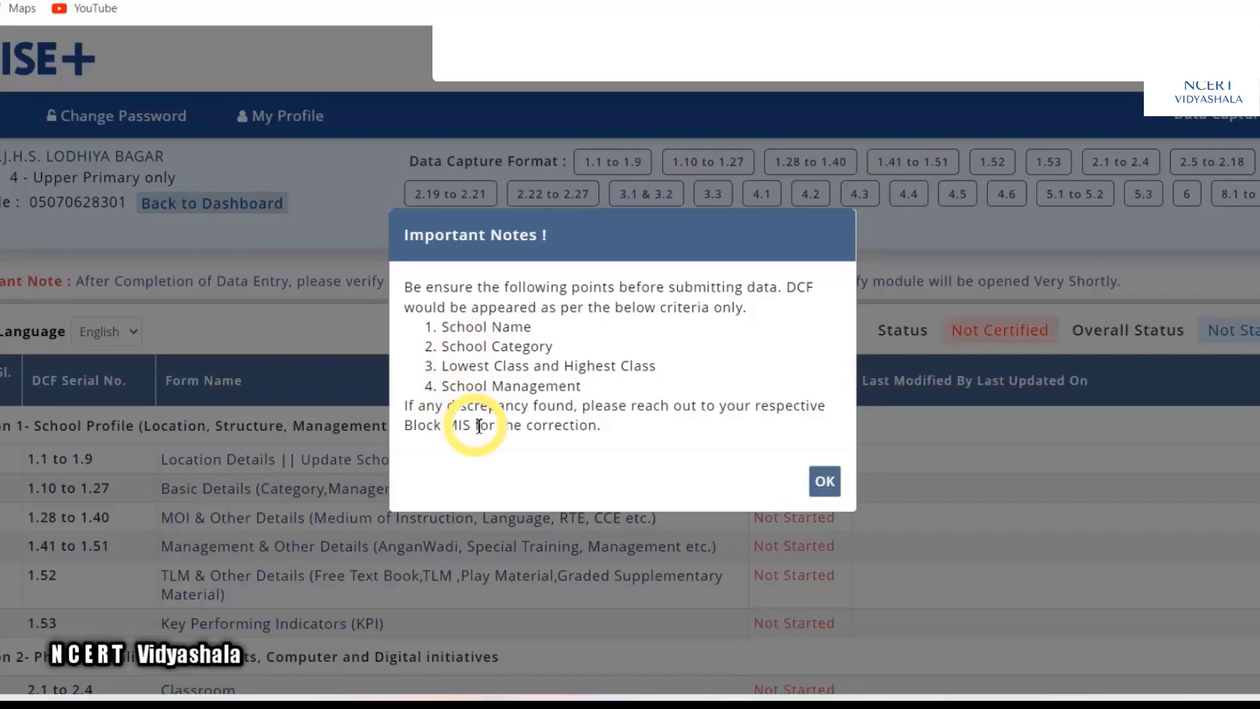
click(824, 484)
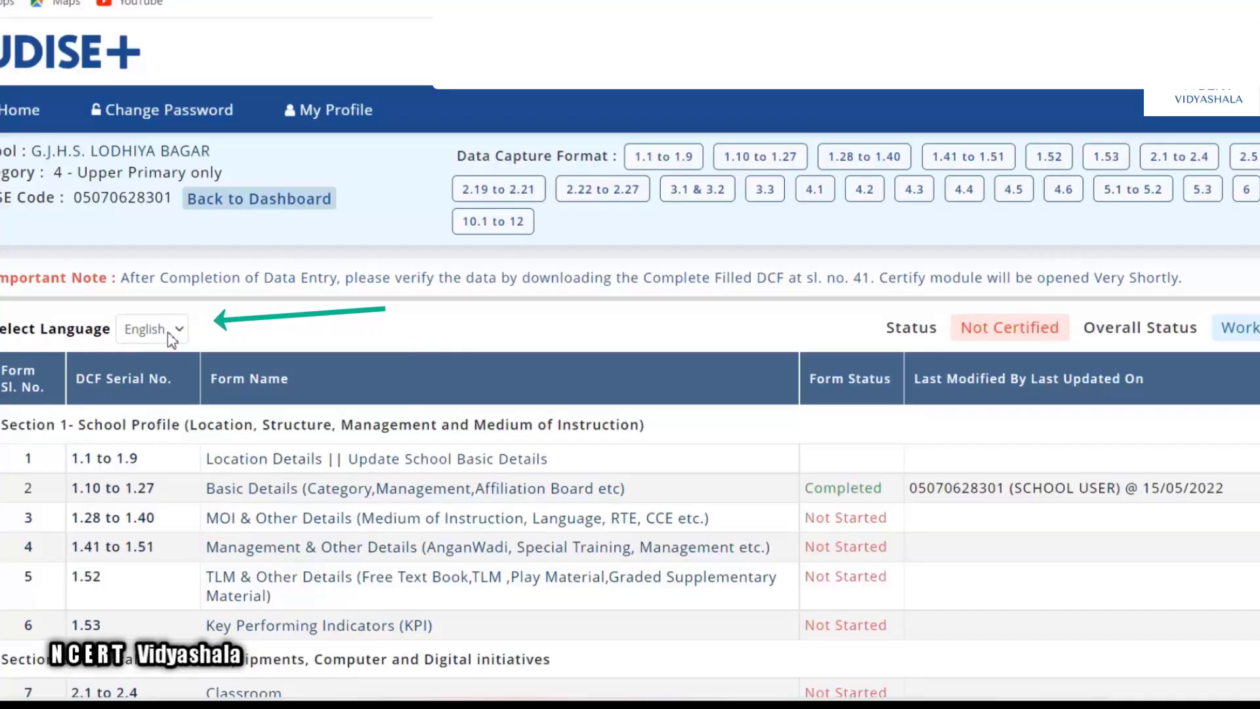
Step: Try to switch the form list's language to Hindi
click(181, 332)
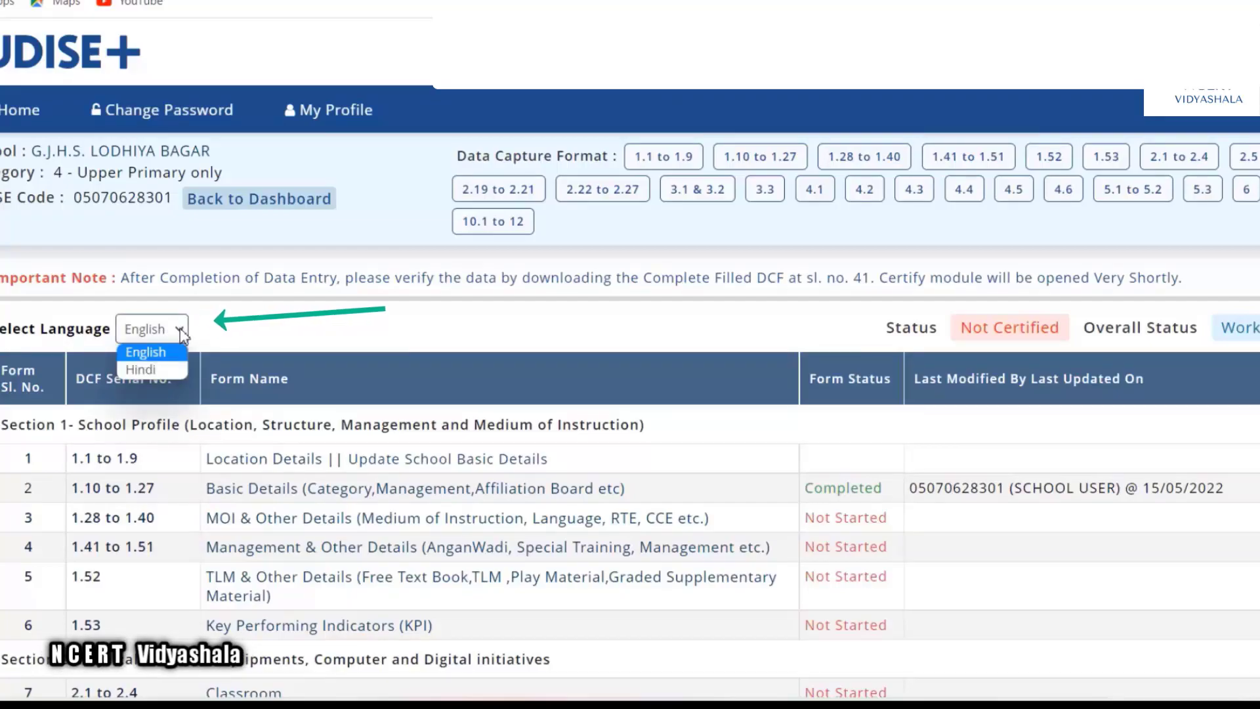
click(158, 369)
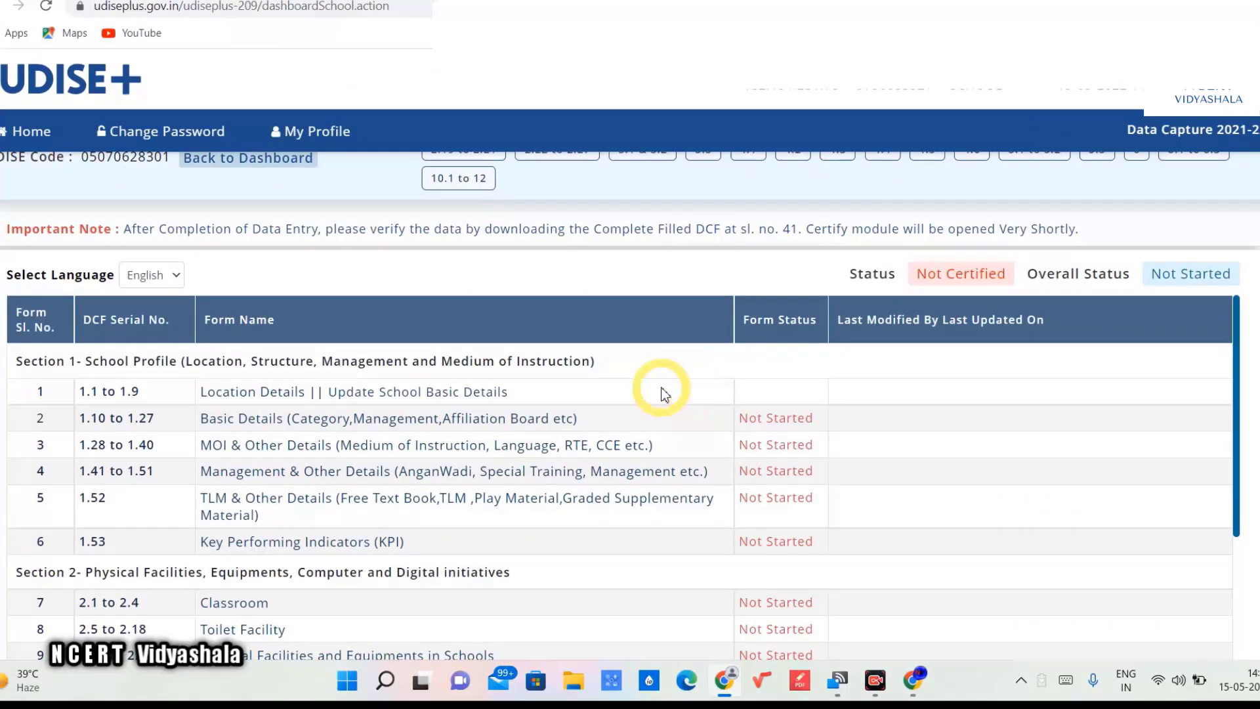
Step: Open the Location Details form (1.1 to 1.9), review its entries and continue to Basic Details
click(359, 393)
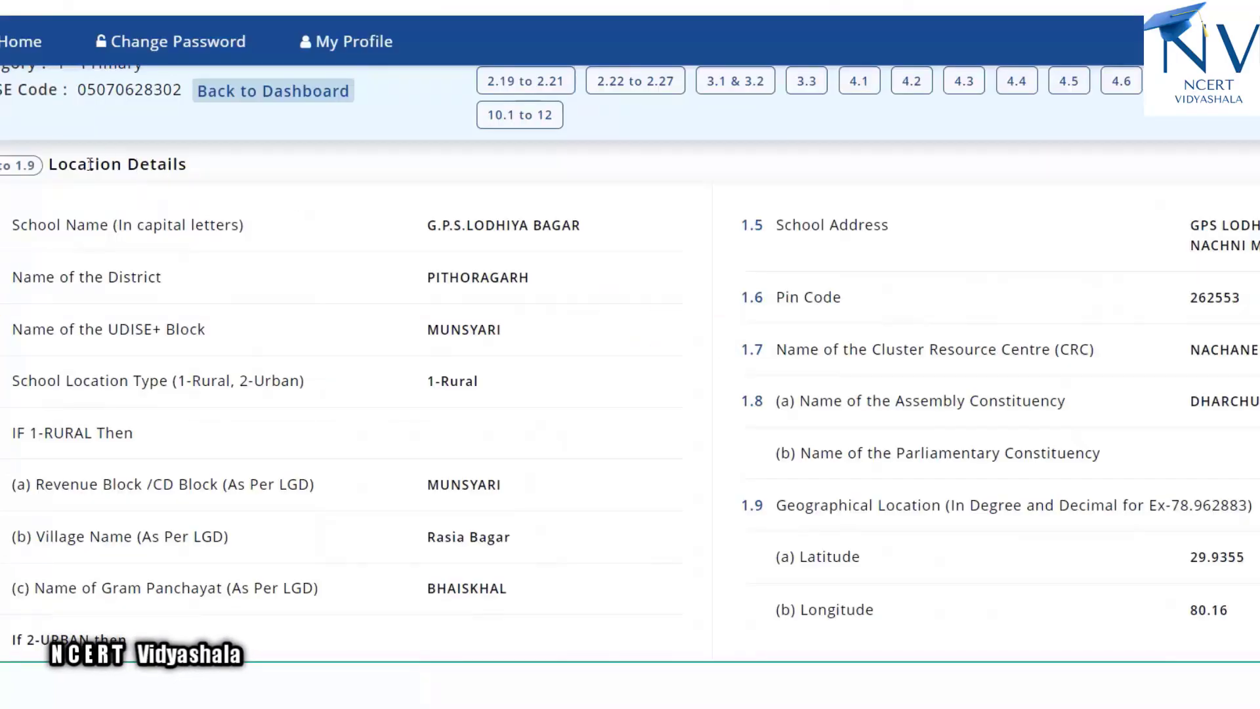
scroll(630, 341, down, 3)
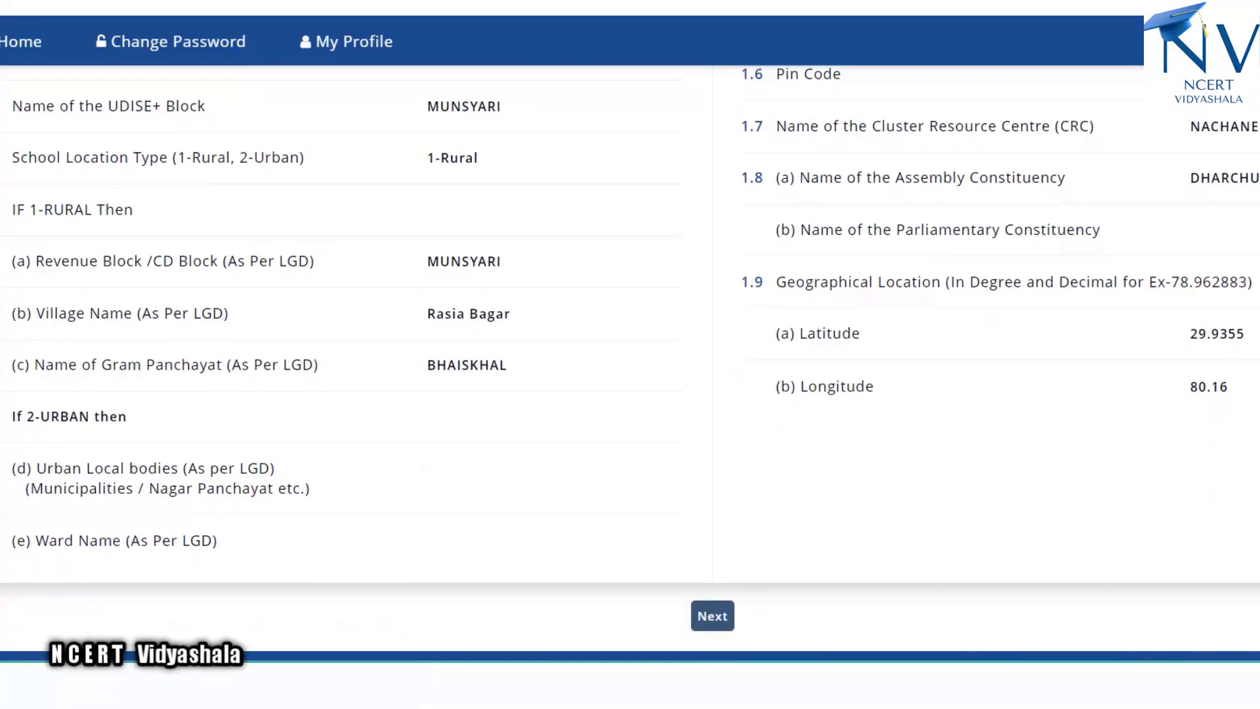
click(712, 626)
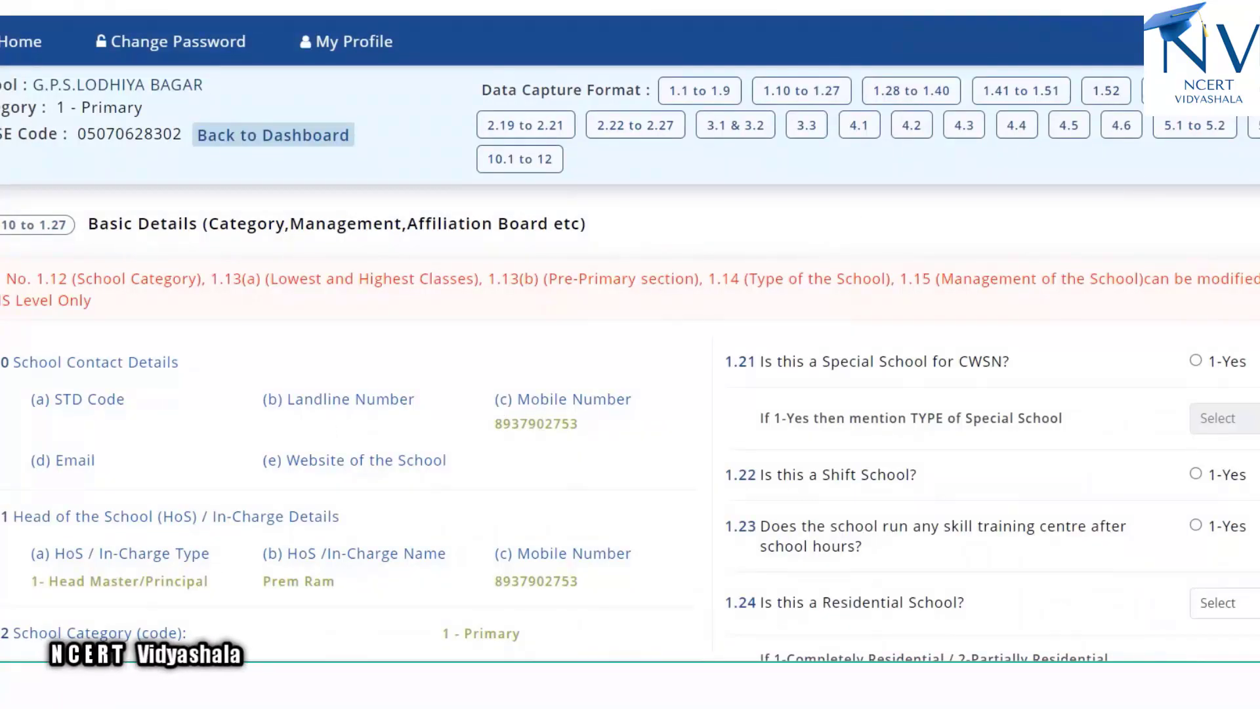
Step: Fill in the Respondent Details in 1.16 with type 1- Head of the School/In-charge, the respondent's name and mobile number
scroll(630, 361, down, 10)
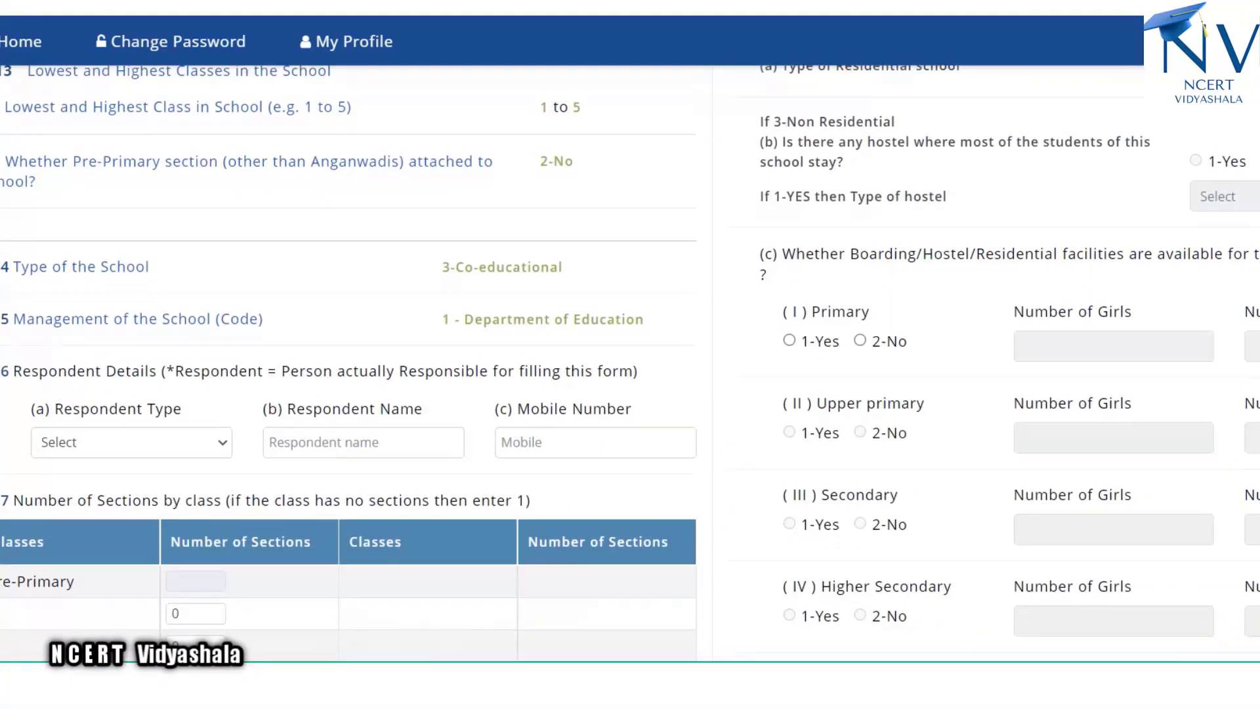
scroll(630, 361, down, 3)
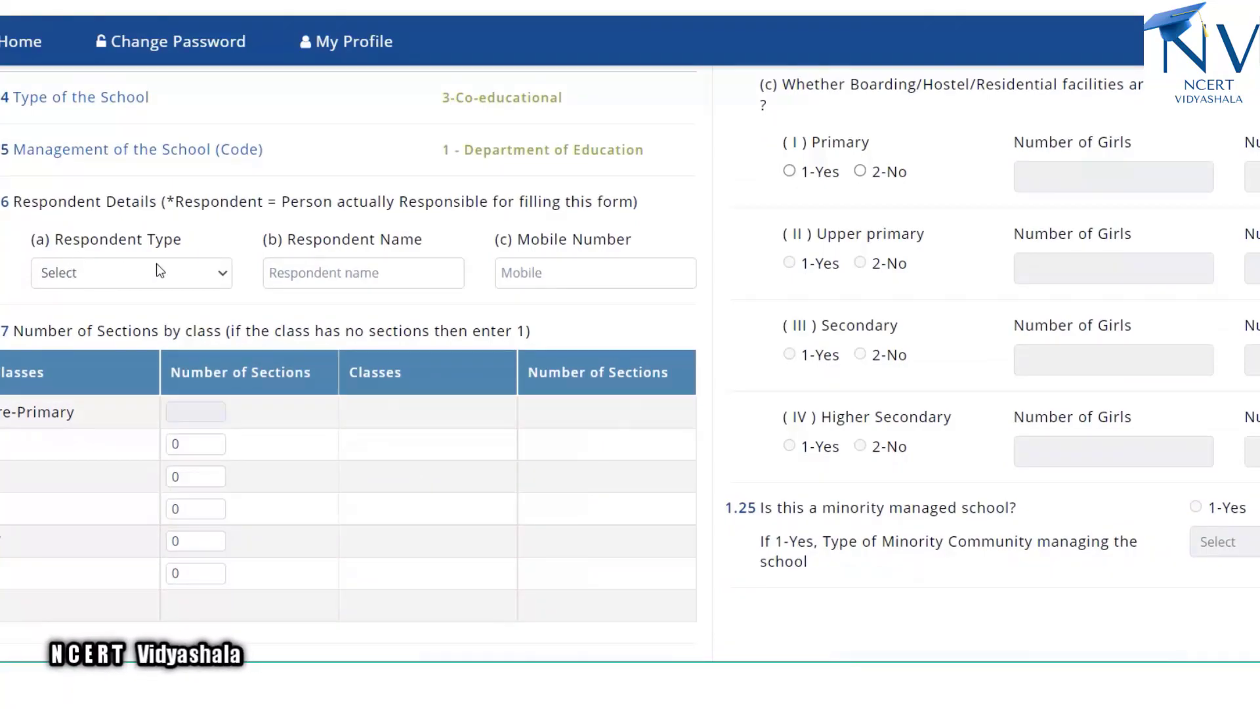
click(224, 274)
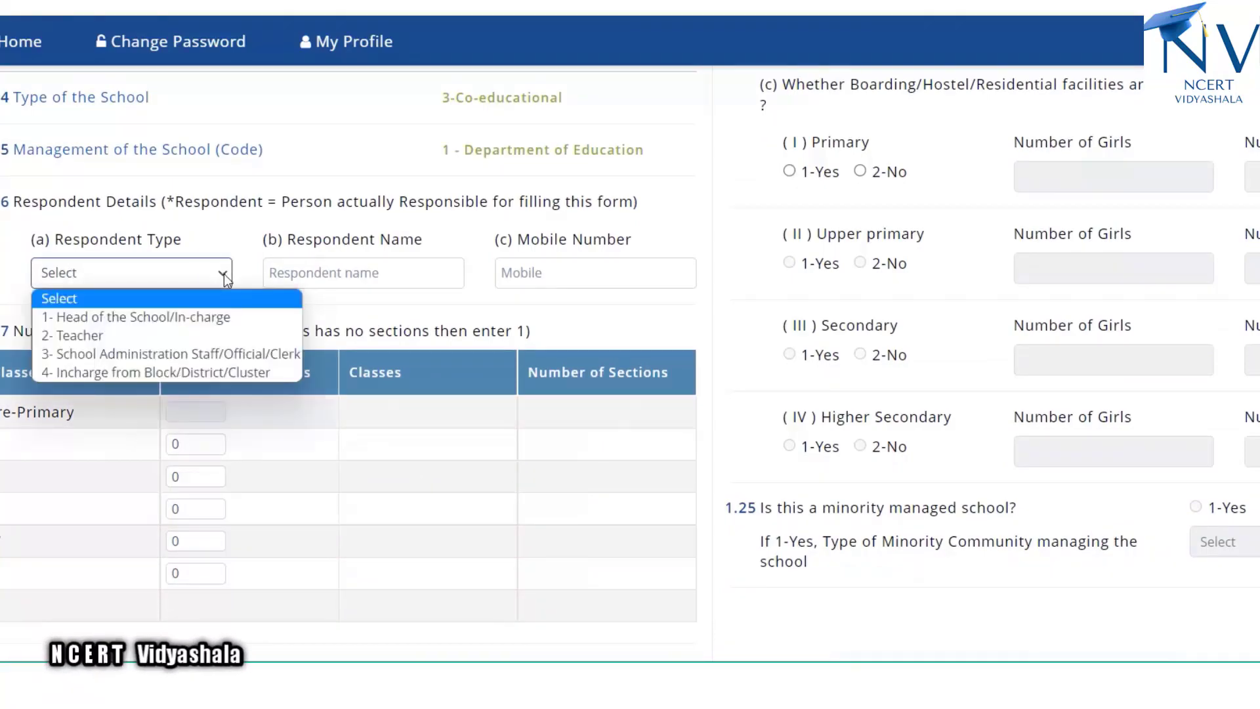
click(213, 318)
click(338, 272)
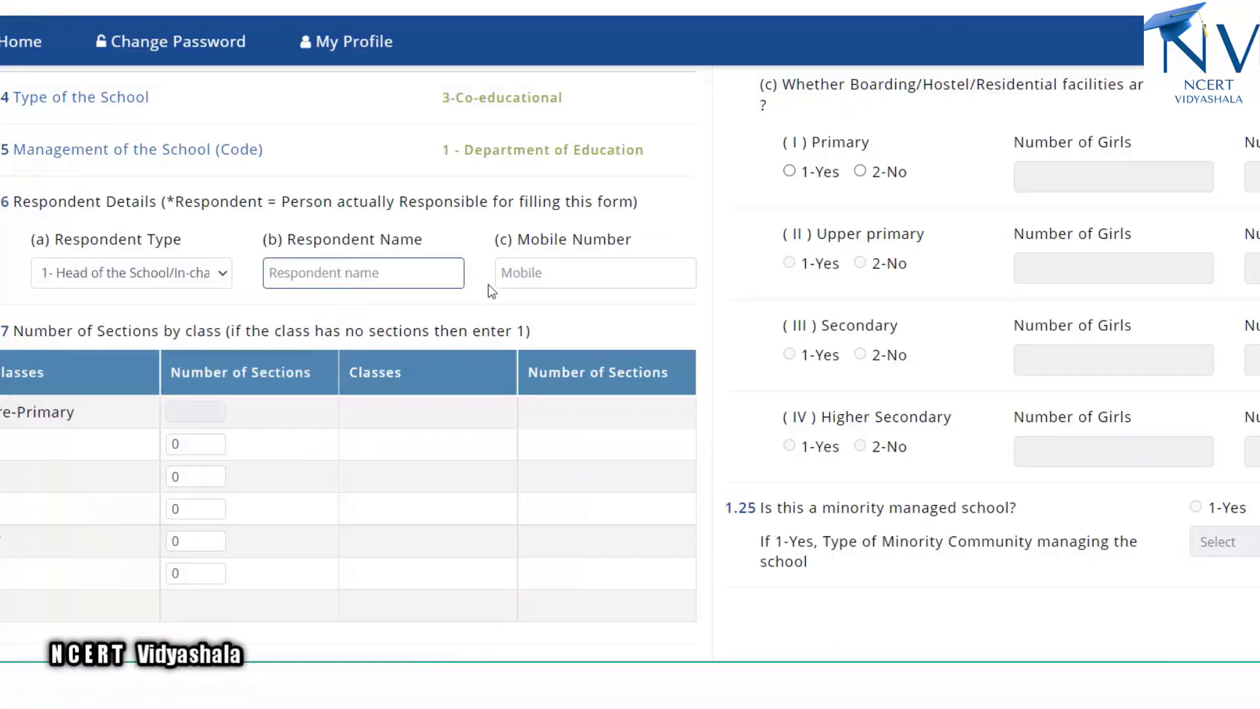
click(533, 284)
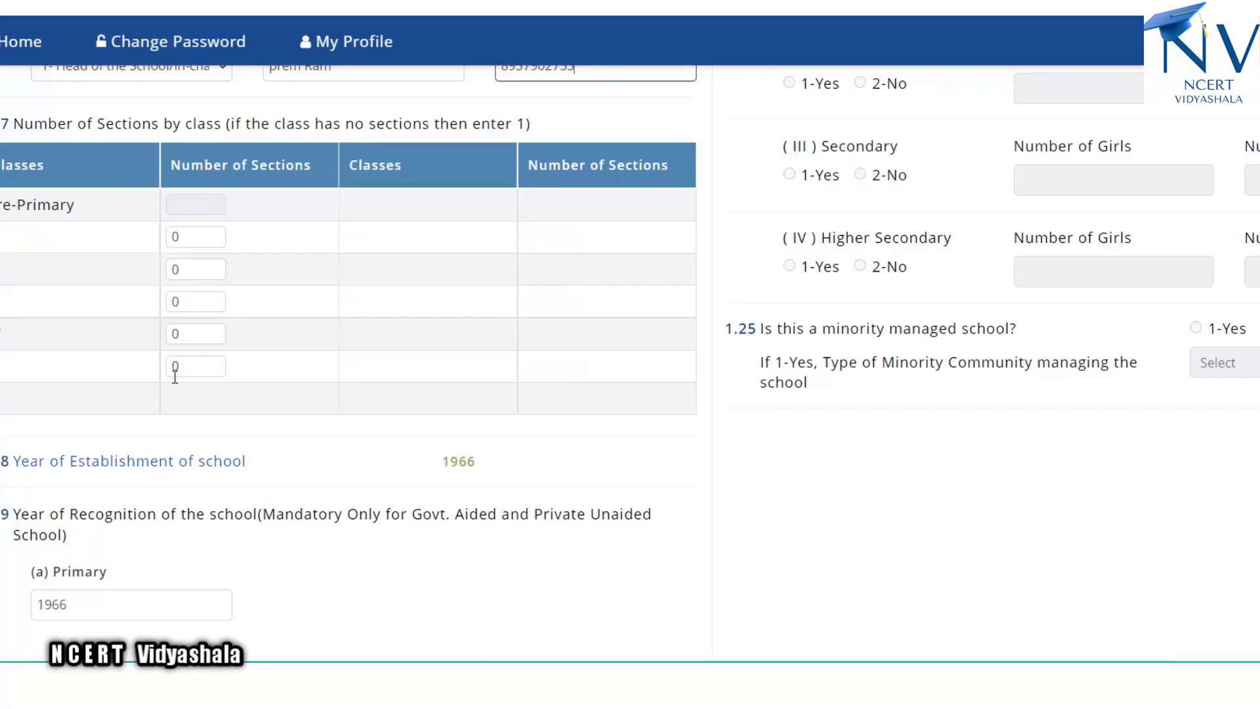
Step: Set the number of sections to 1 for every class of the primary school in 1.17
click(194, 236)
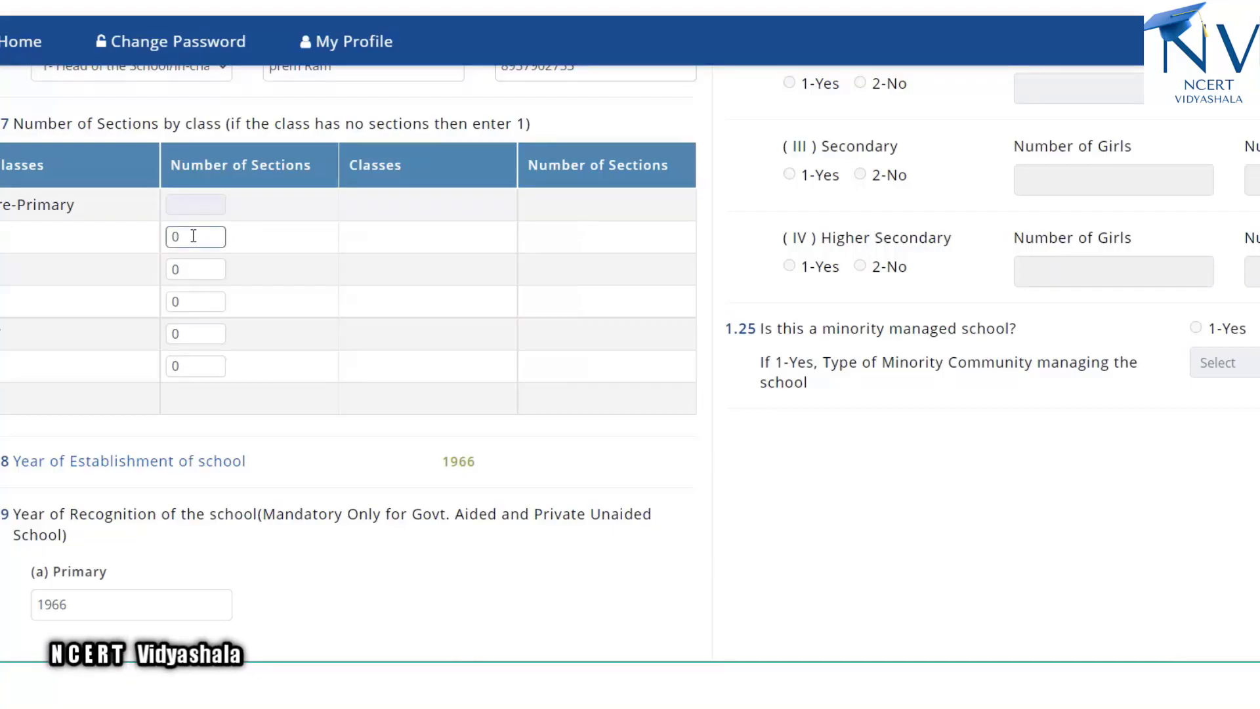
key(BackSpace)
text(1)
click(187, 268)
key(BackSpace)
Step: Answer whether the school runs a skill training centre, and set the residential school question (1.24) to 3 - Non Residential
scroll(187, 268, up, 8)
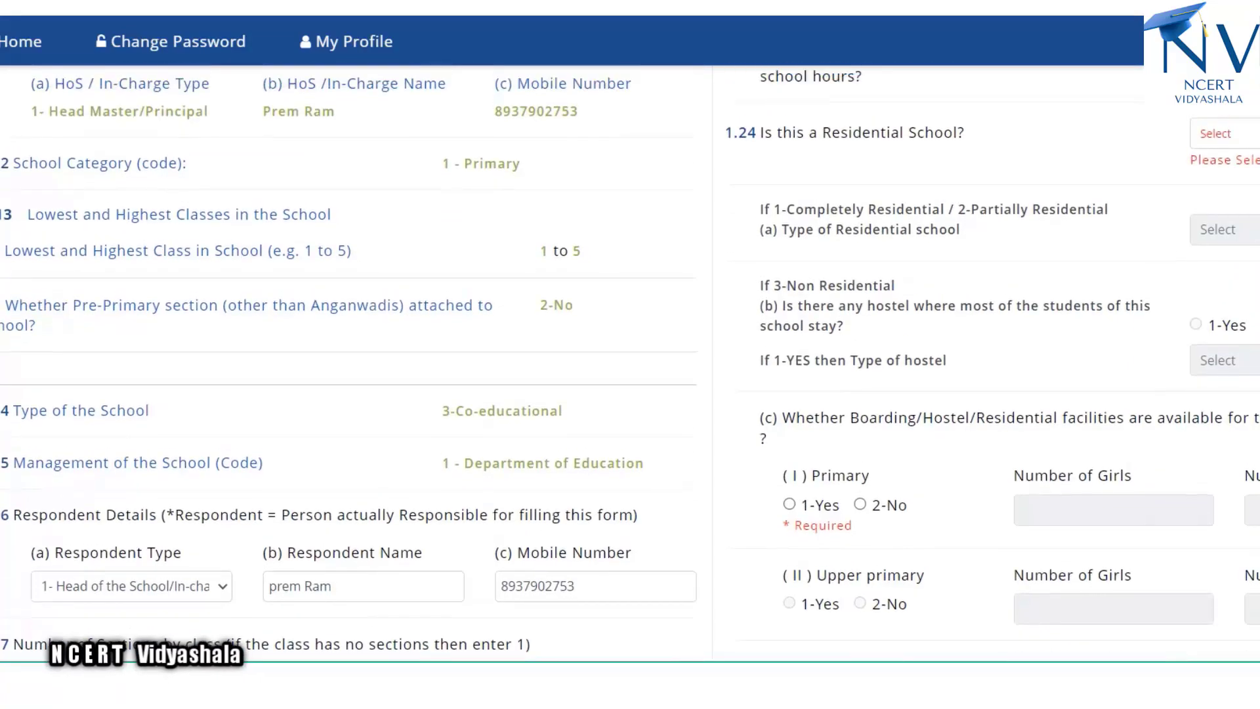
scroll(630, 358, up, 3)
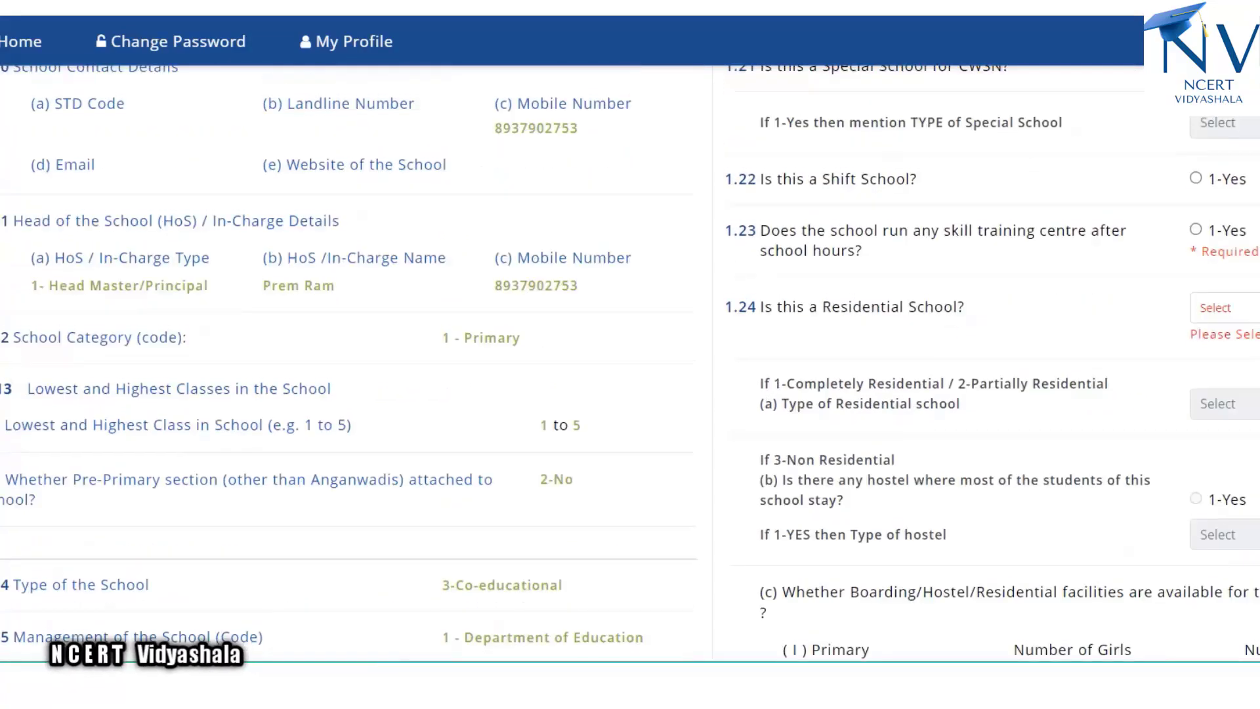
scroll(630, 358, up, 1)
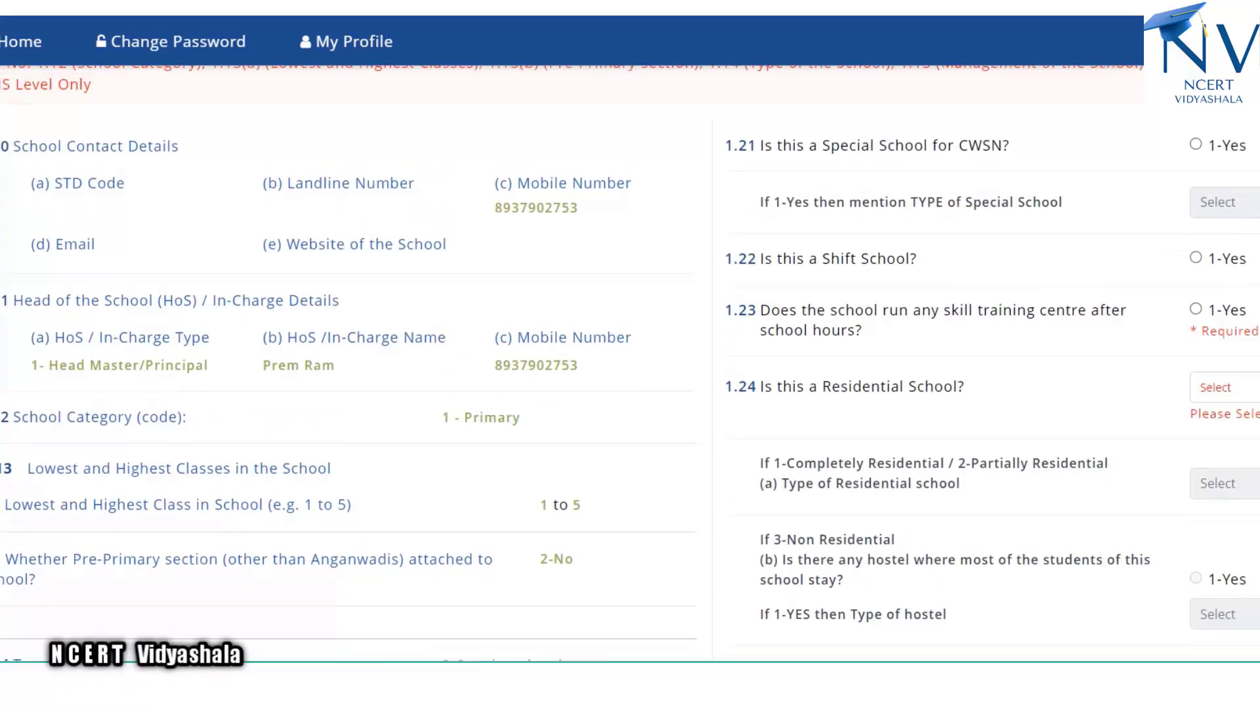
scroll(629, 359, down, 2)
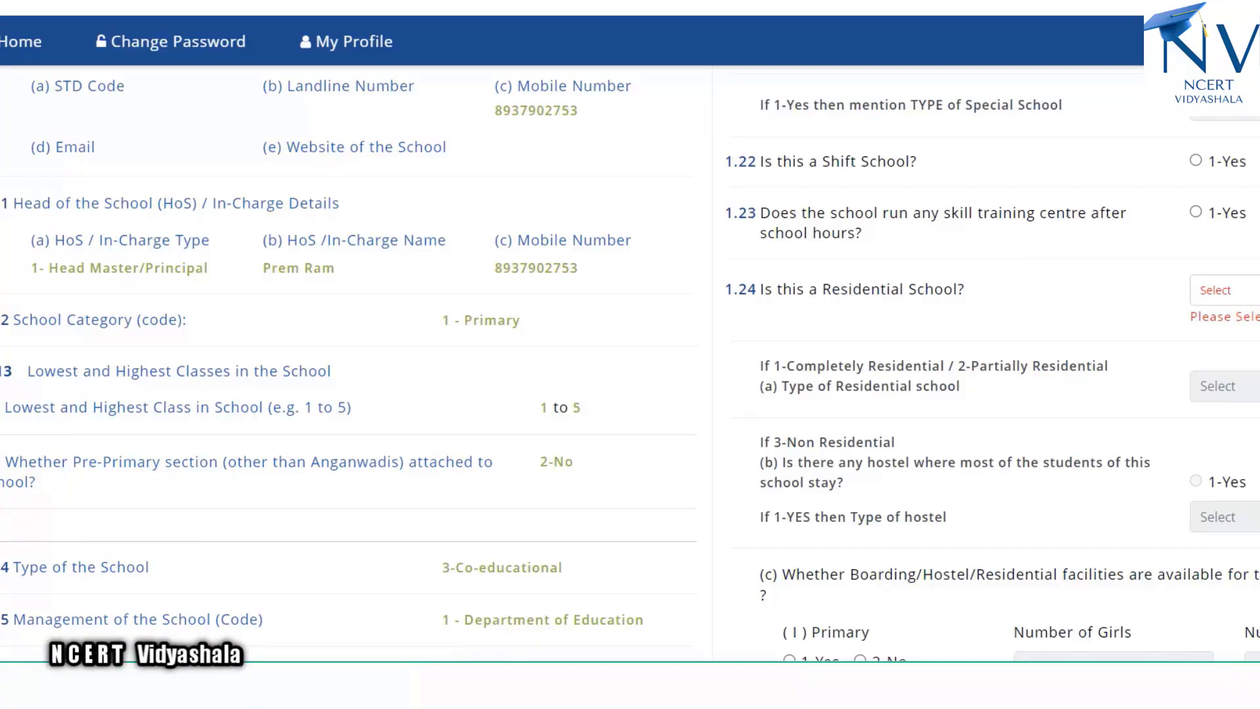
scroll(959, 224, down, 1)
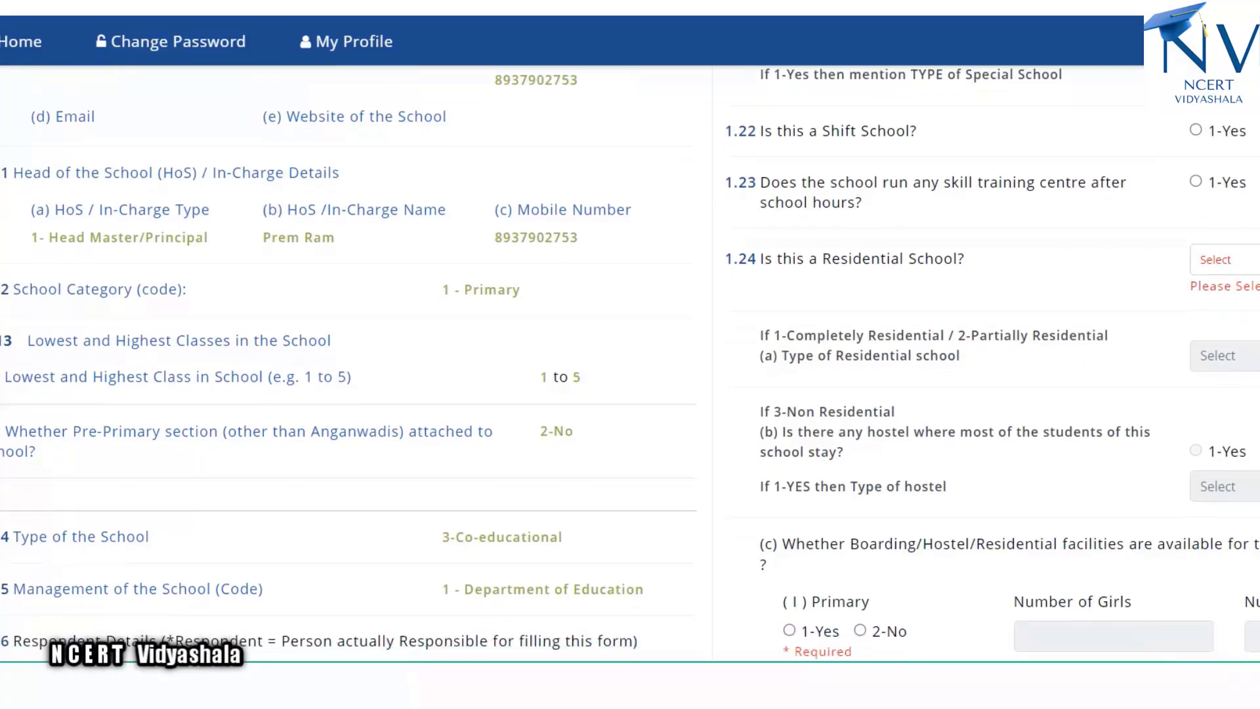
scroll(1000, 238, down, 2)
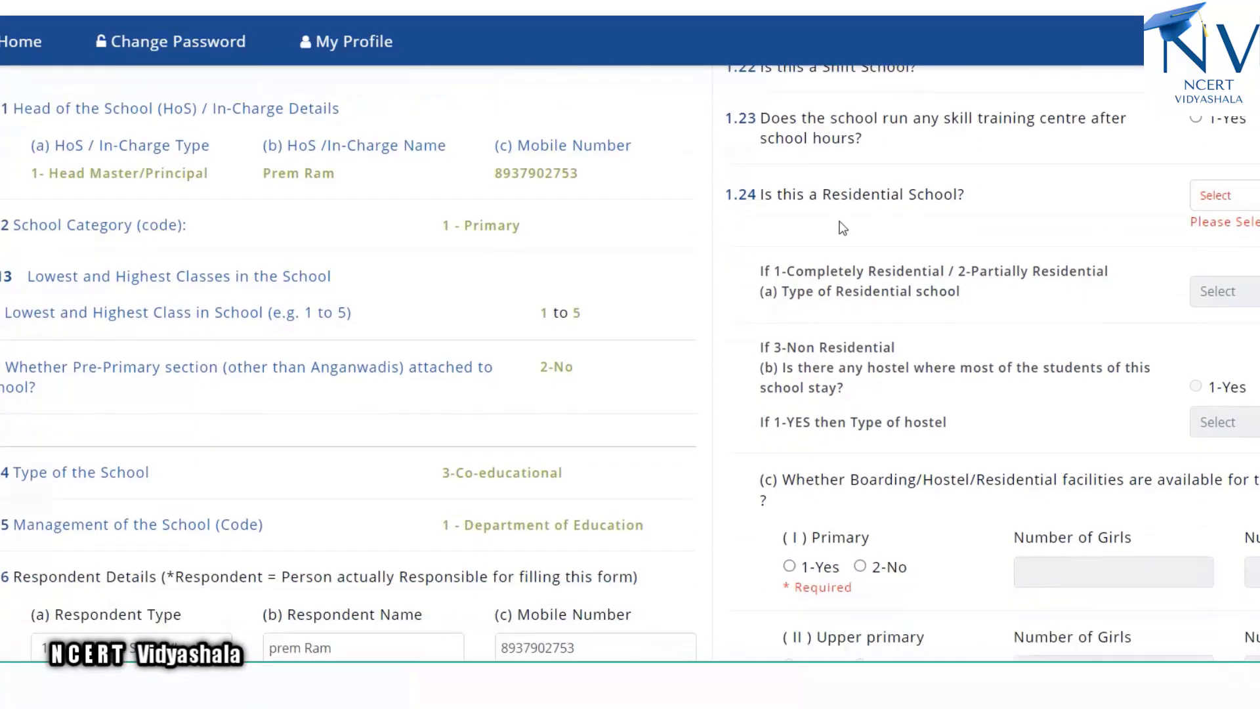
click(1246, 195)
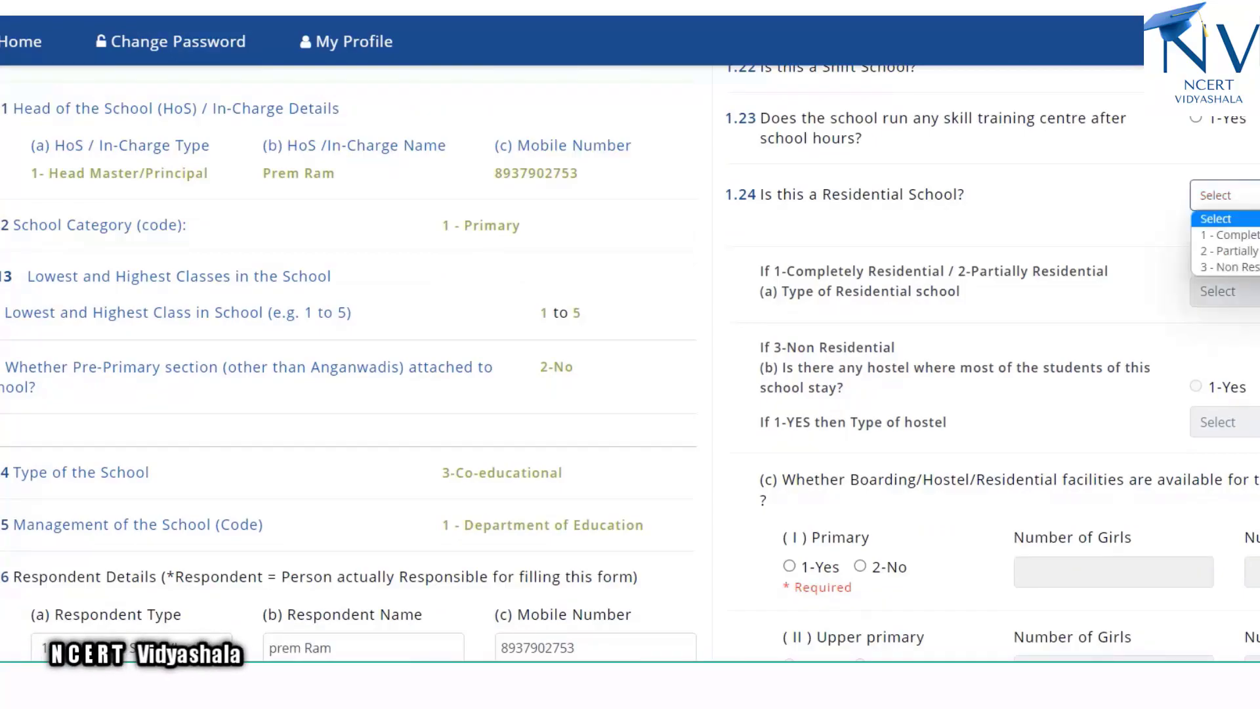
click(1225, 266)
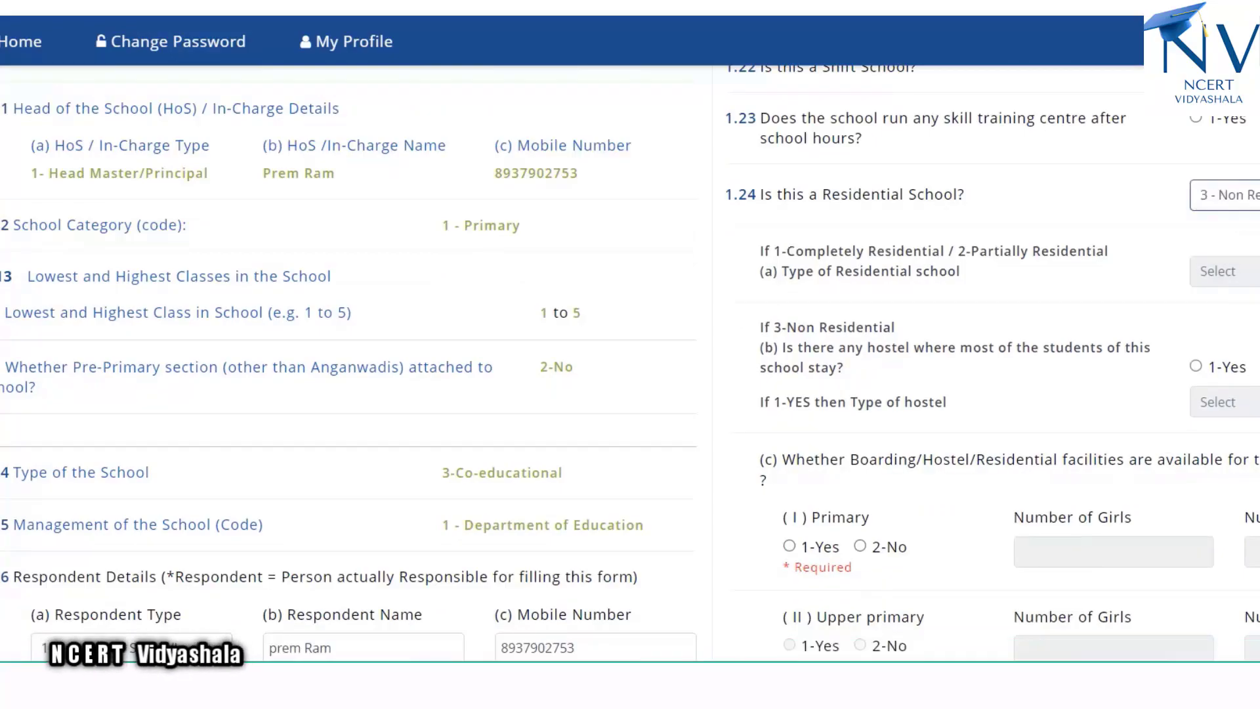
Step: Mark boarding facilities for Primary as 2-No, then save Basic Details and go on to the next form
scroll(630, 363, down, 1)
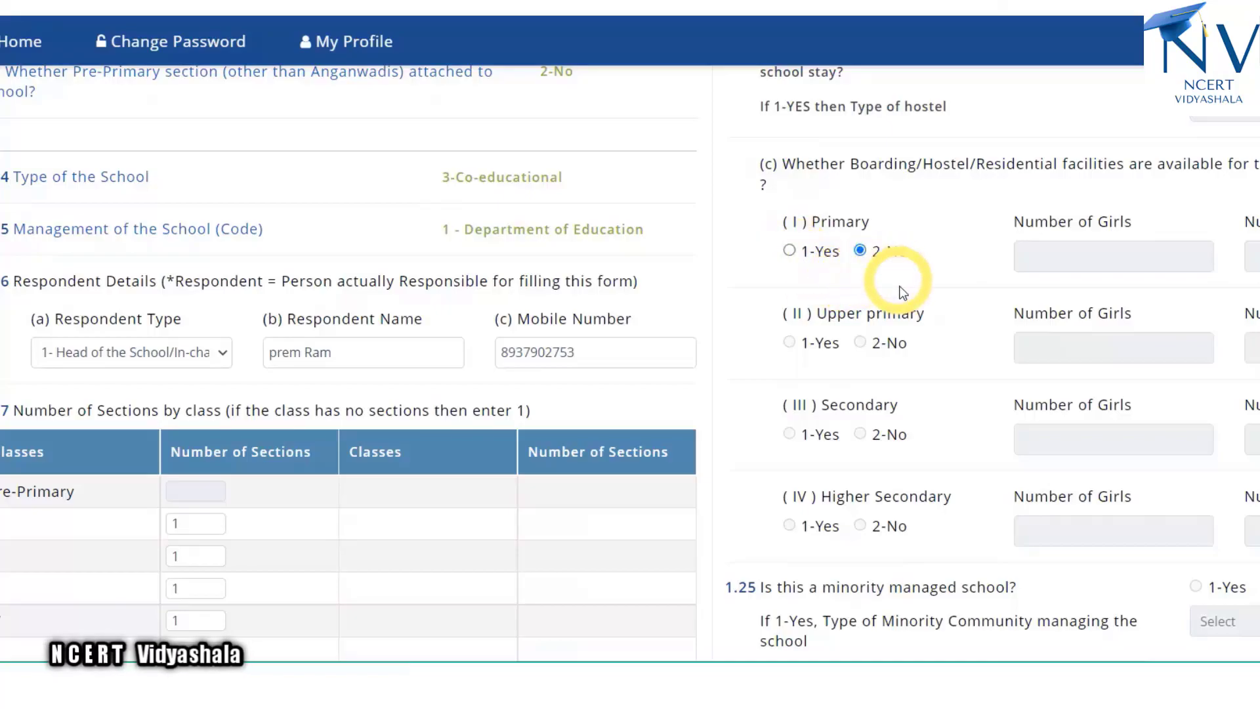
scroll(825, 353, down, 4)
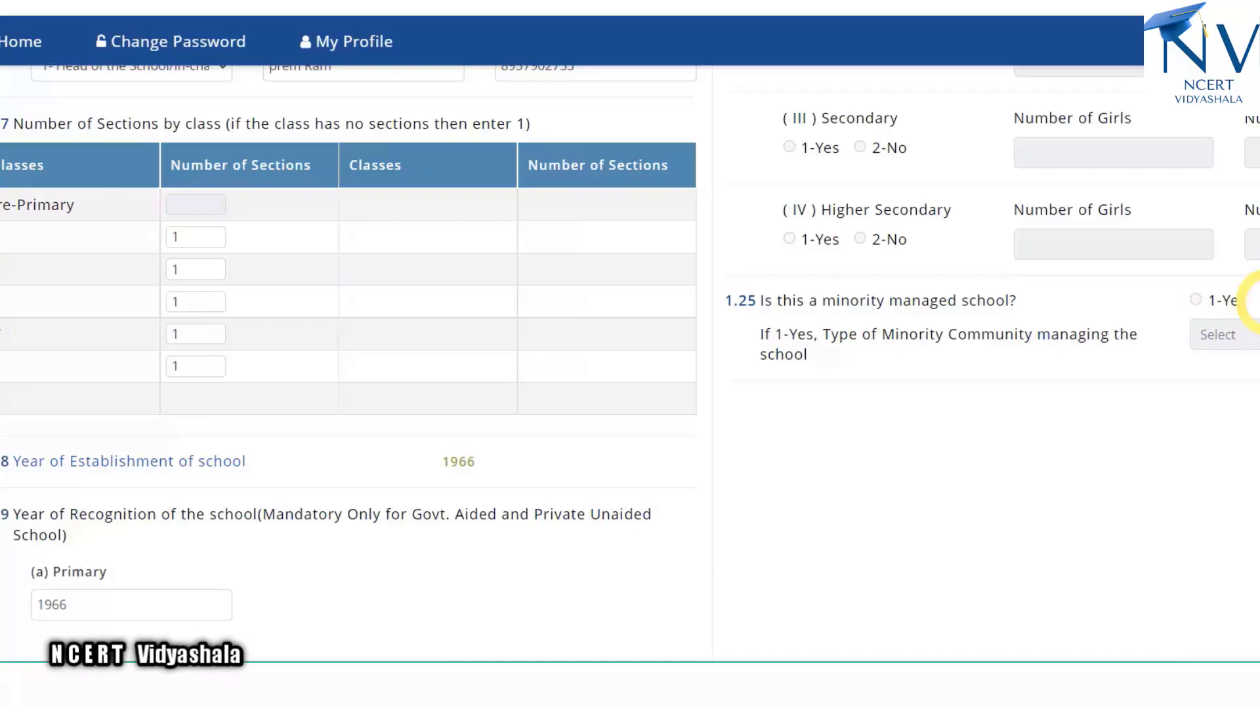
scroll(1253, 299, down, 4)
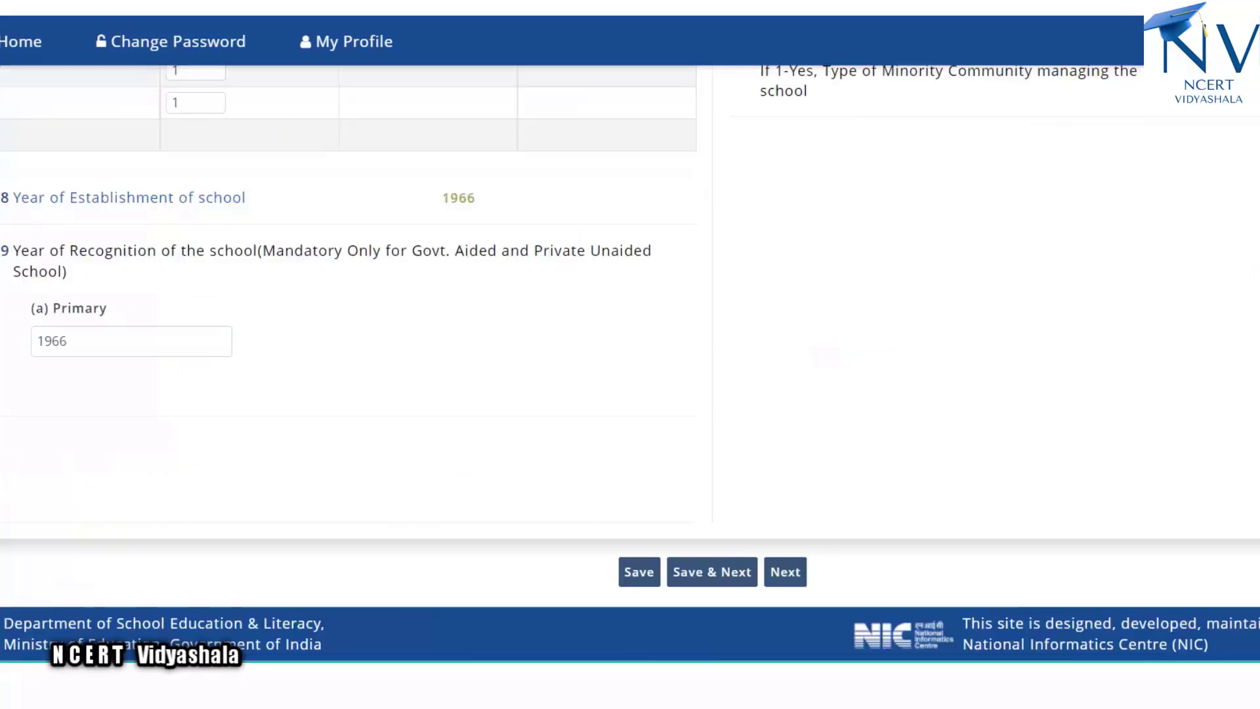
click(702, 580)
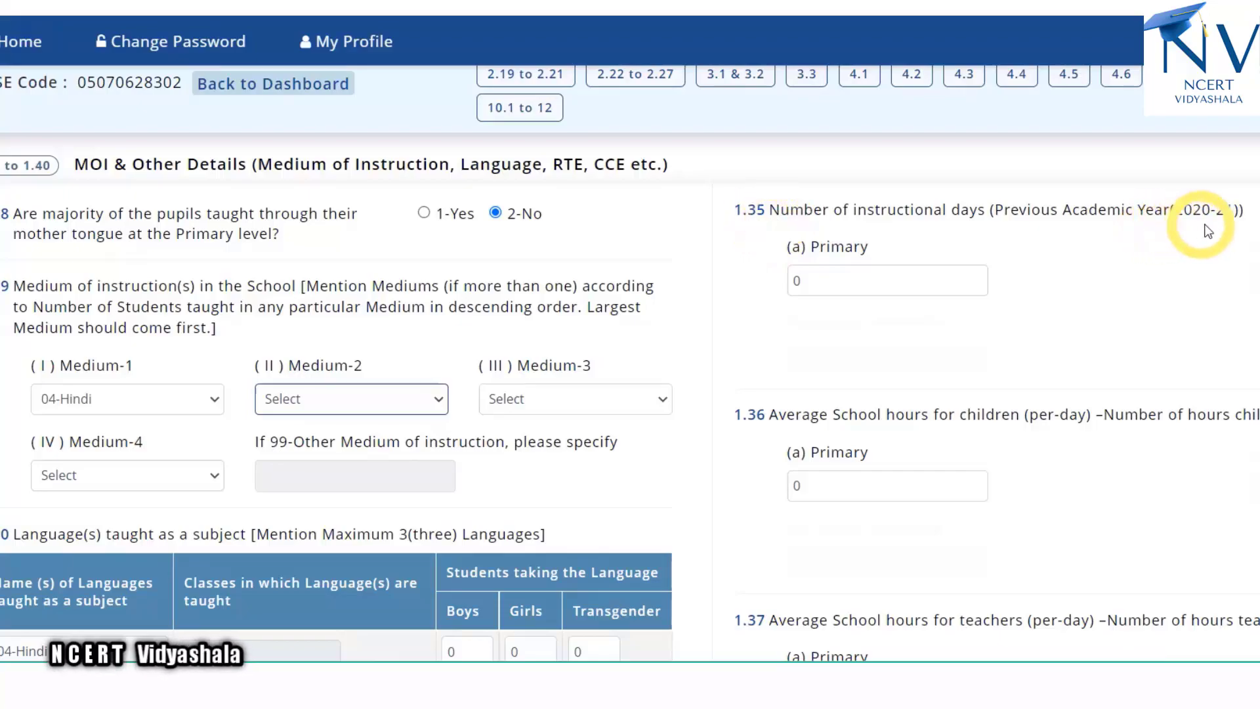
Step: Set the number of instructional days for Primary in the previous academic year (1.35) to 220
drag(985, 210, 853, 212)
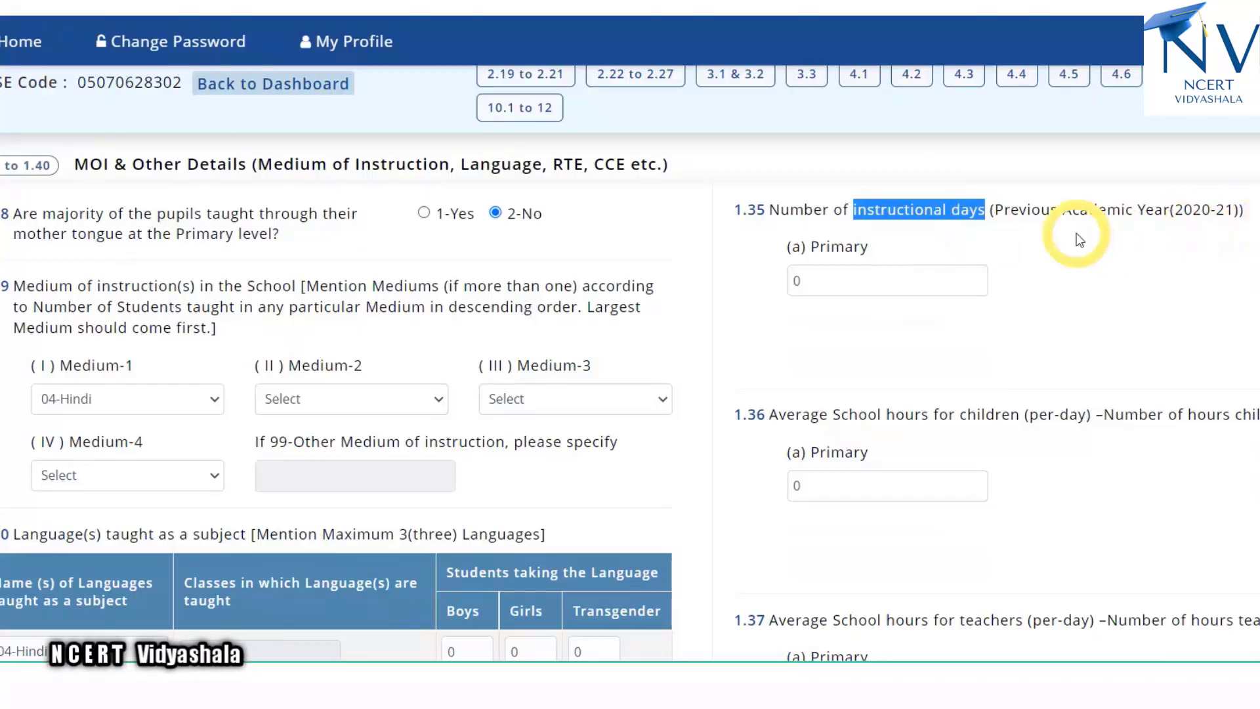
click(1002, 234)
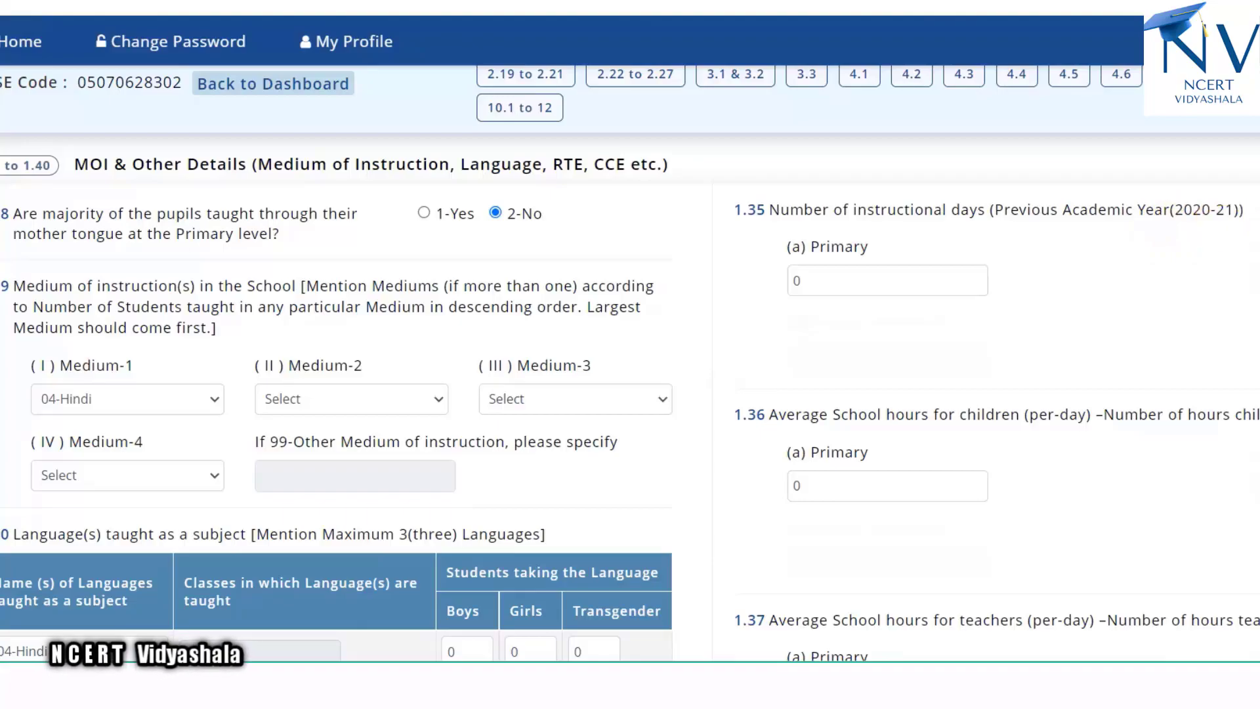
scroll(630, 361, down, 1)
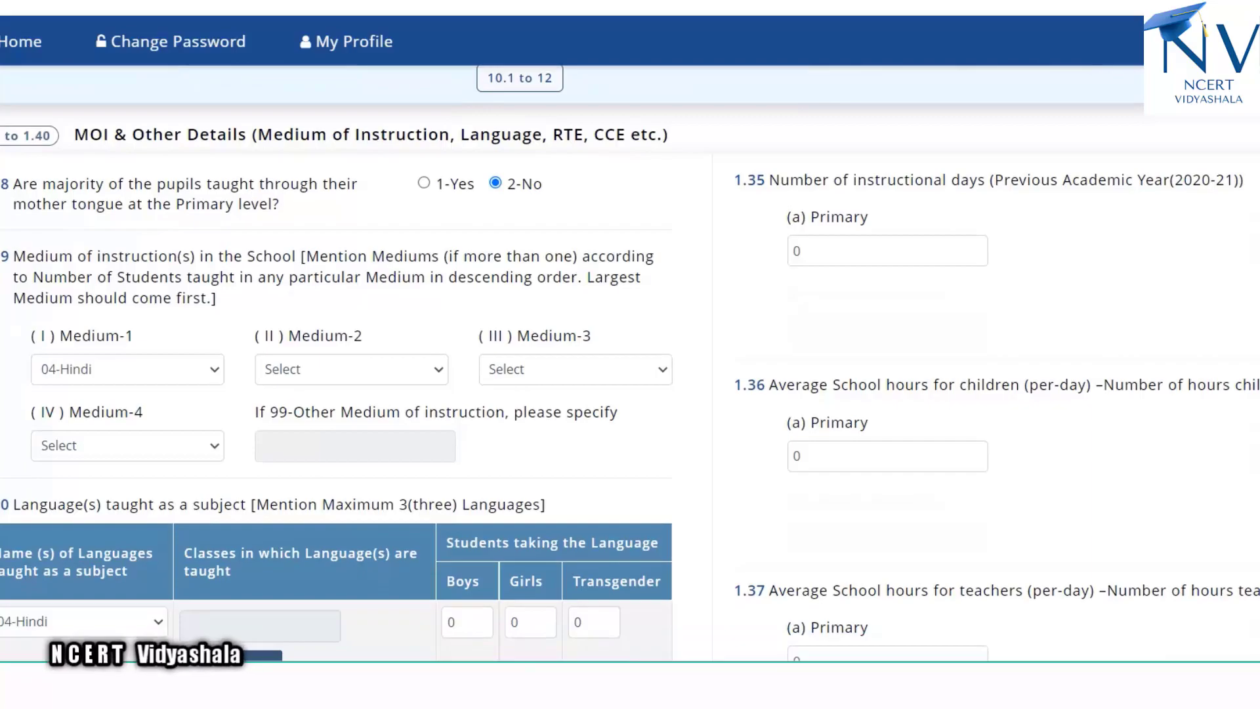
scroll(630, 361, up, 1)
scroll(630, 361, down, 2)
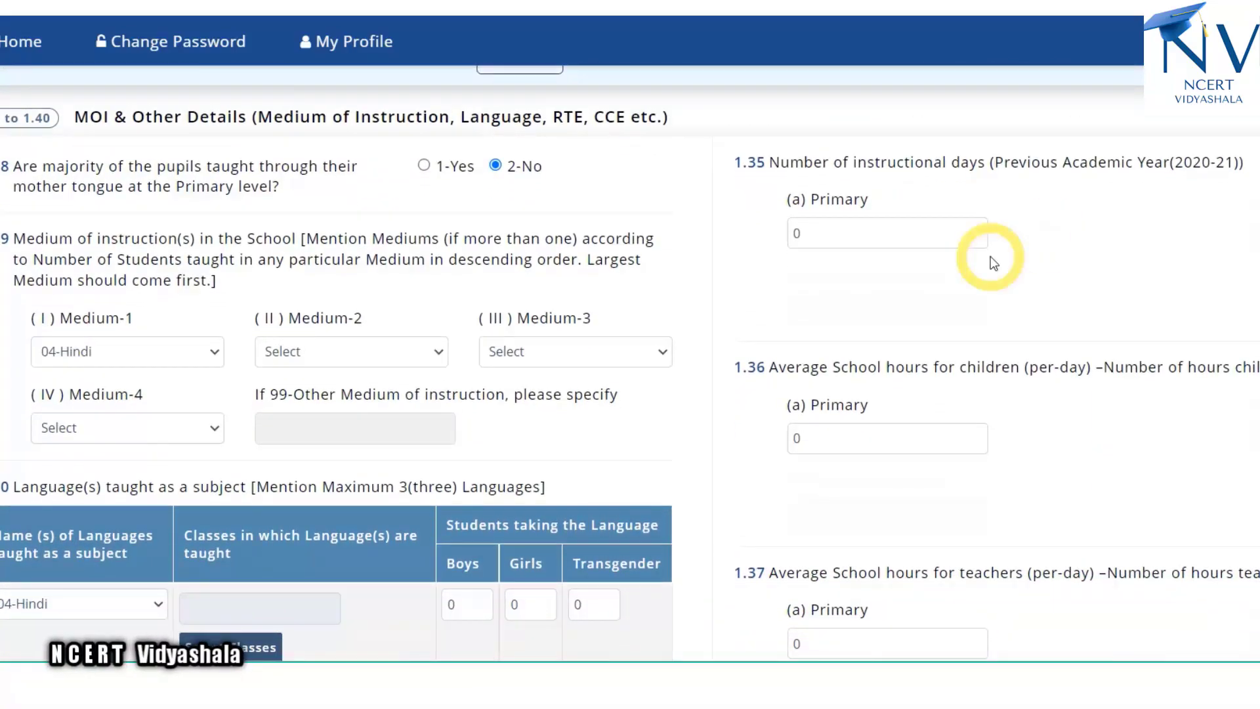
click(809, 231)
key(BackSpace)
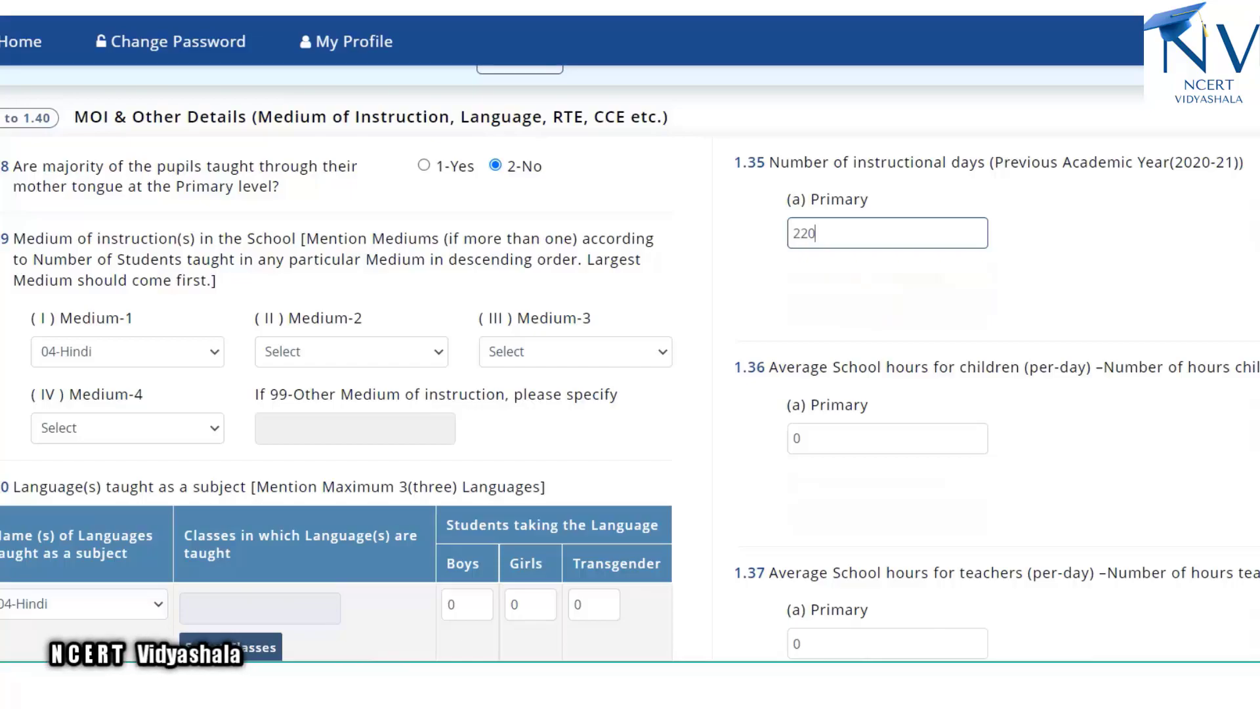
Step: Look through the remaining MOI & Other Details questions on languages, school hours, distance from the nearest school and CCE
scroll(630, 361, down, 3)
scroll(630, 361, up, 1)
scroll(630, 361, down, 1)
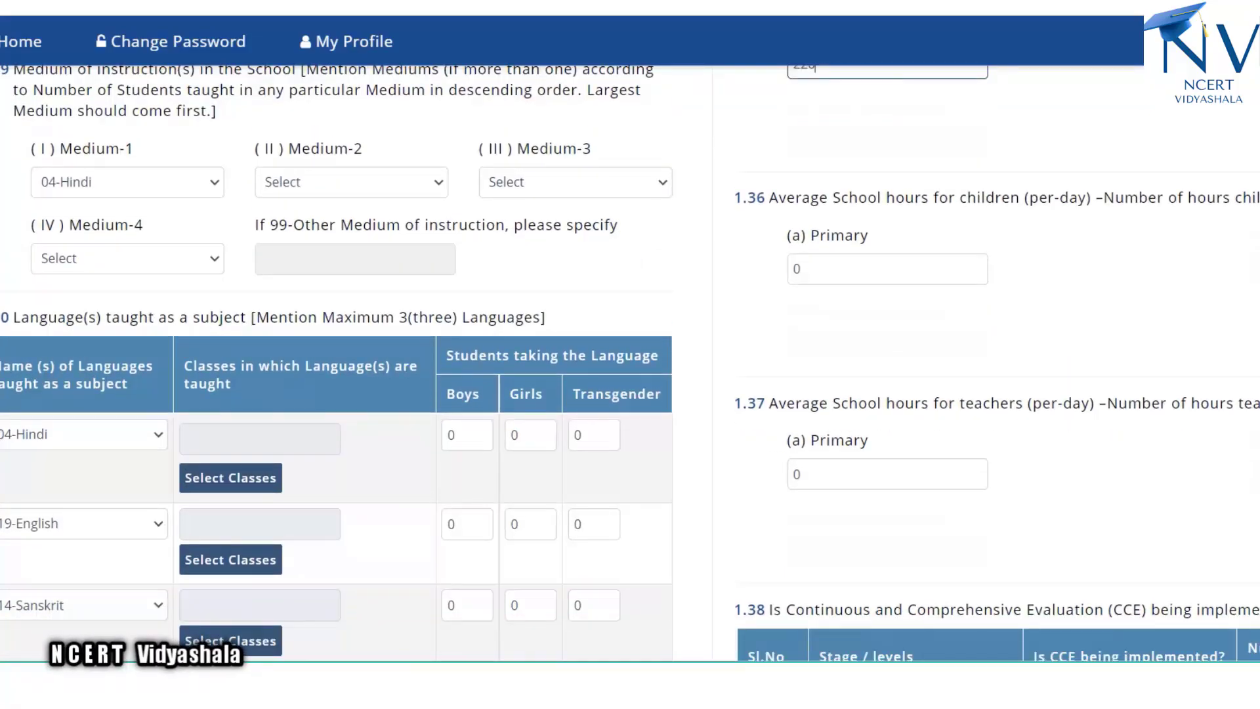
scroll(629, 361, down, 2)
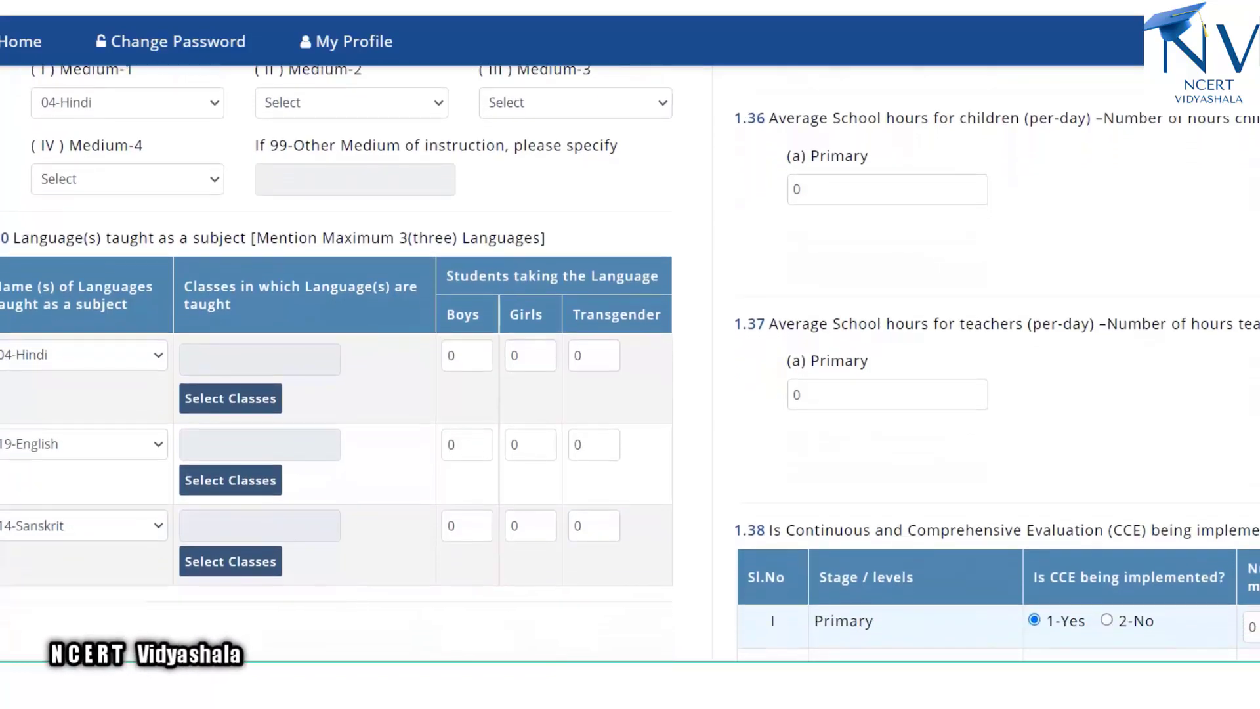
scroll(630, 361, down, 4)
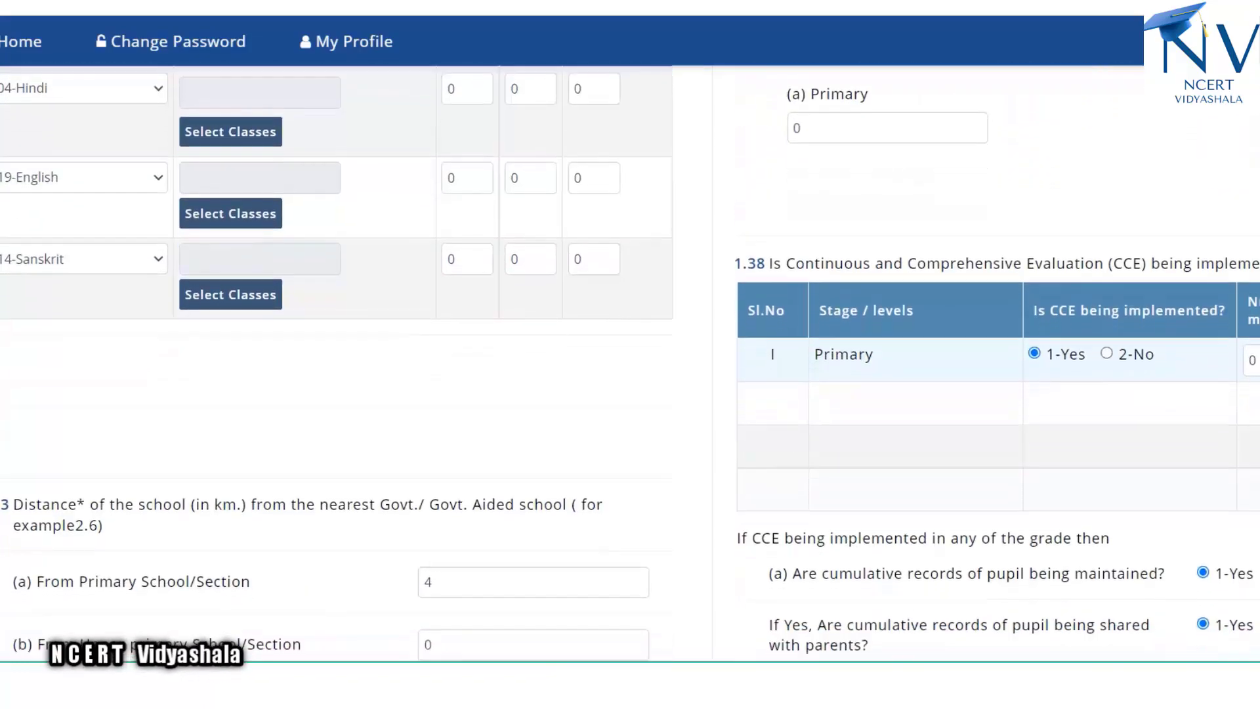
scroll(630, 361, down, 7)
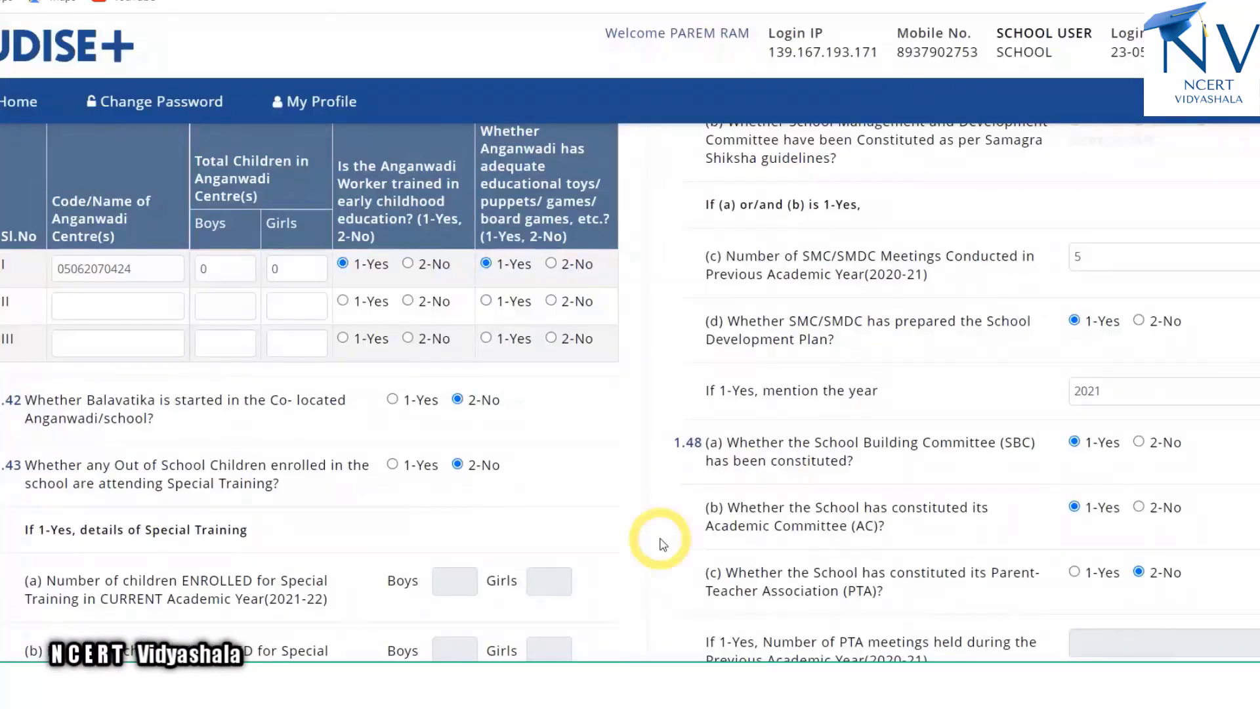
Step: Review the Management & Other Details form (1.41 to 1.51), save it and continue to form 1.52
scroll(663, 543, up, 2)
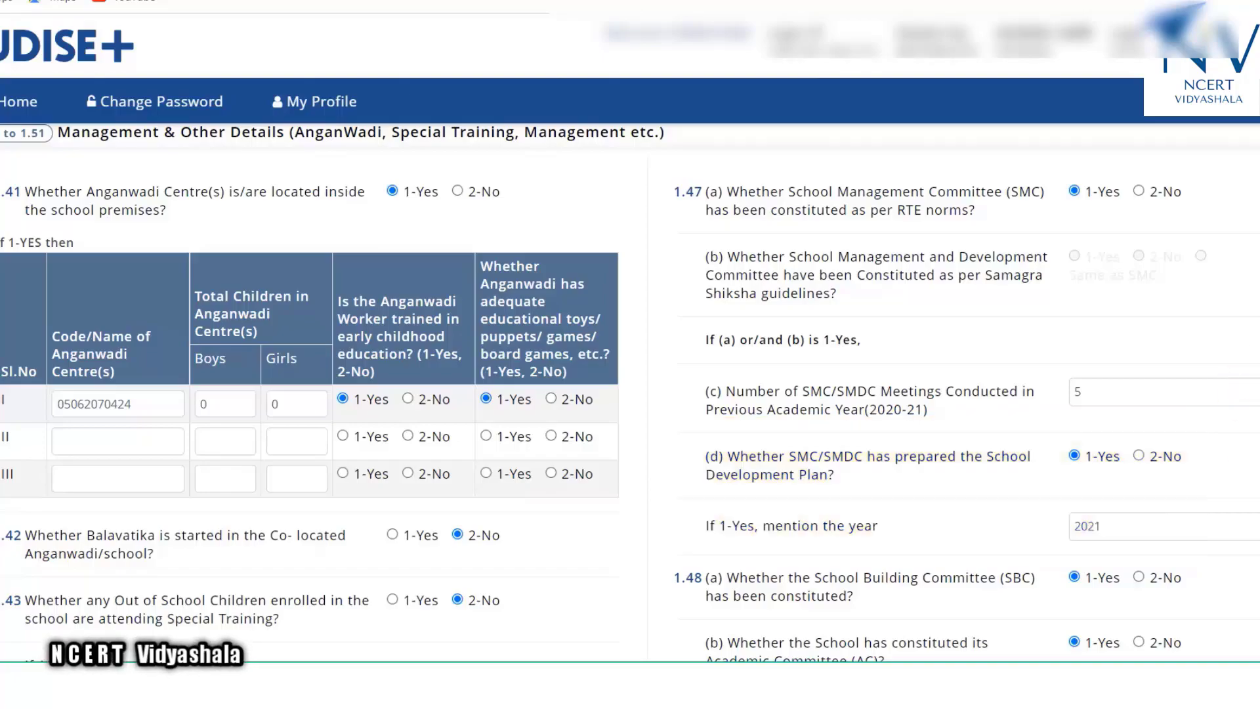
scroll(630, 394, down, 10)
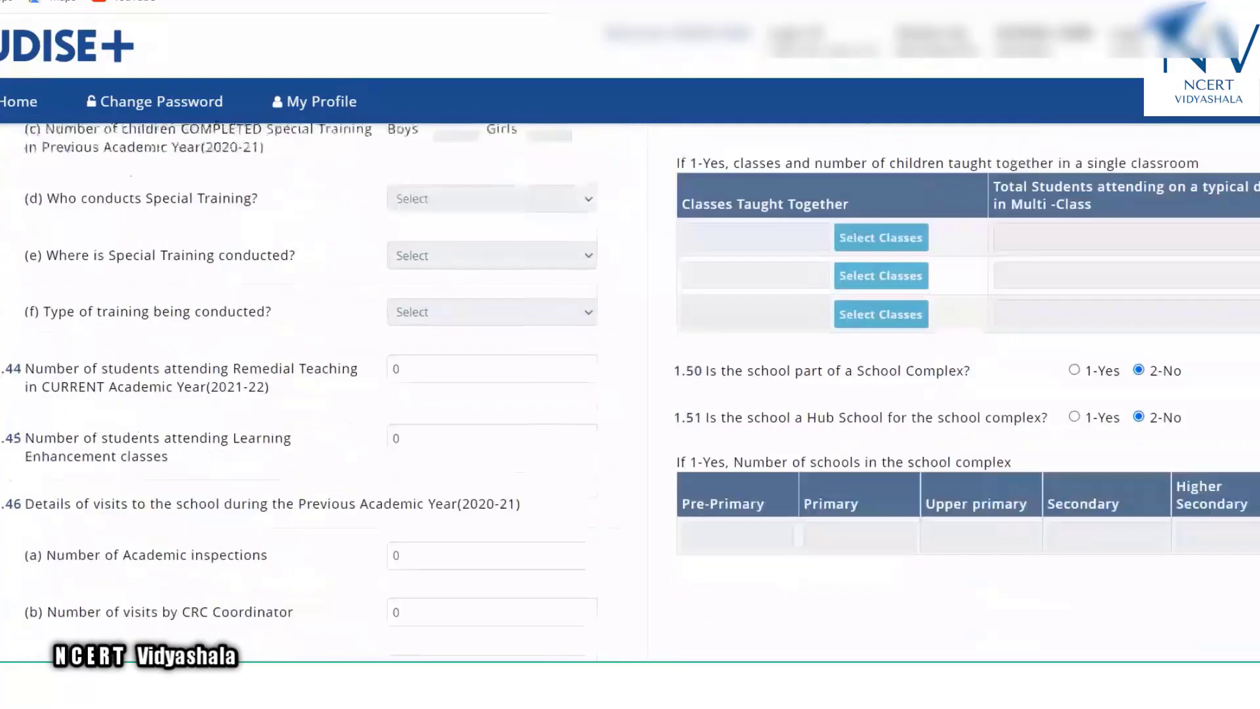
scroll(629, 394, down, 4)
click(664, 584)
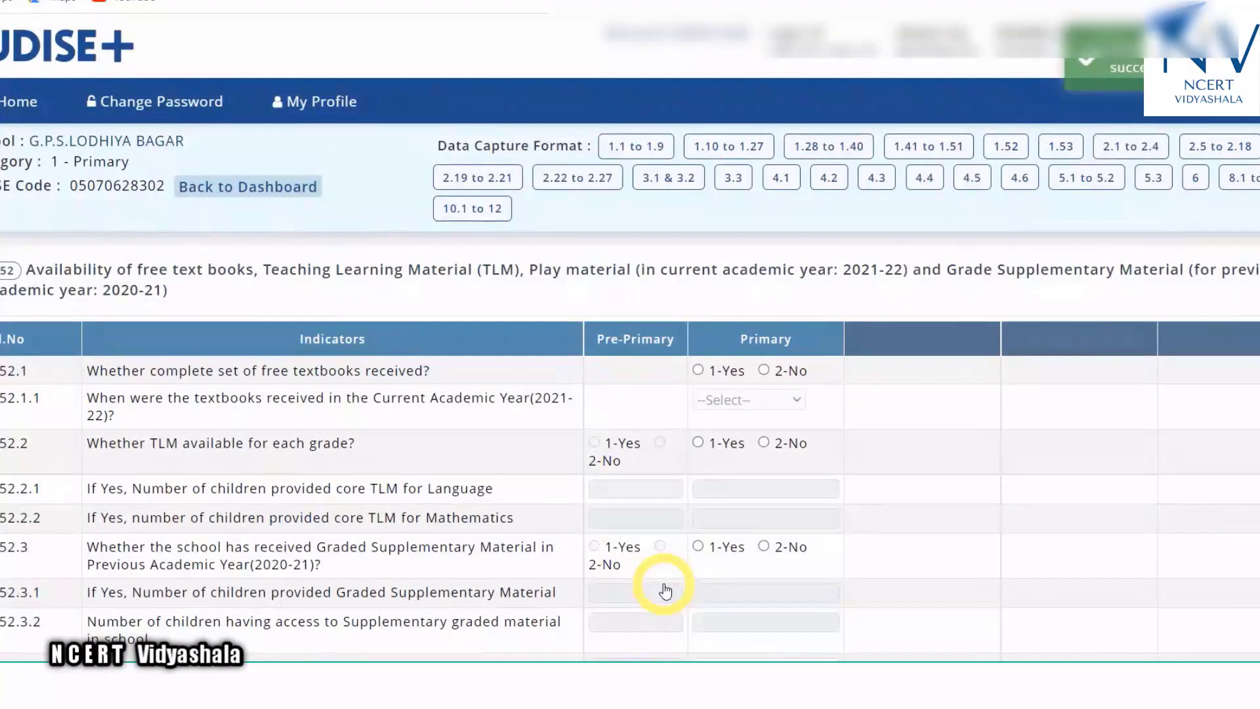
Step: Review the free textbooks, TLM and library questions in form 1.52, then save it and continue to the next form
scroll(665, 590, down, 5)
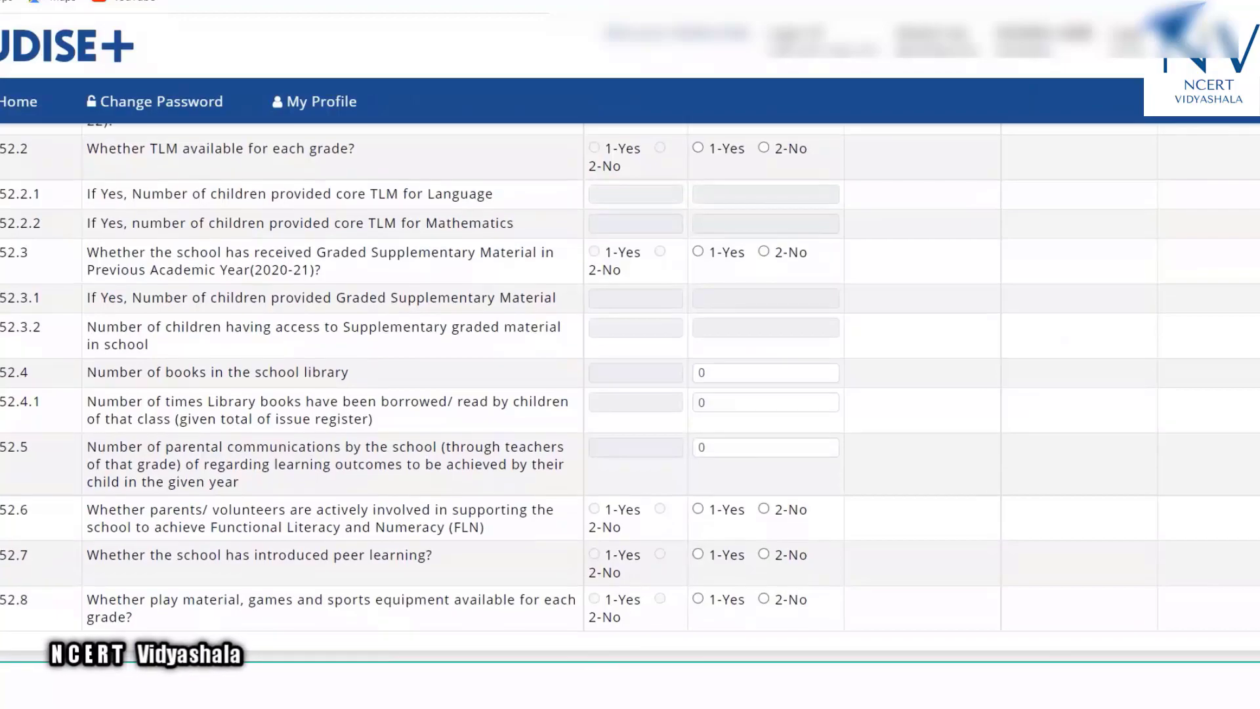
scroll(630, 393, up, 2)
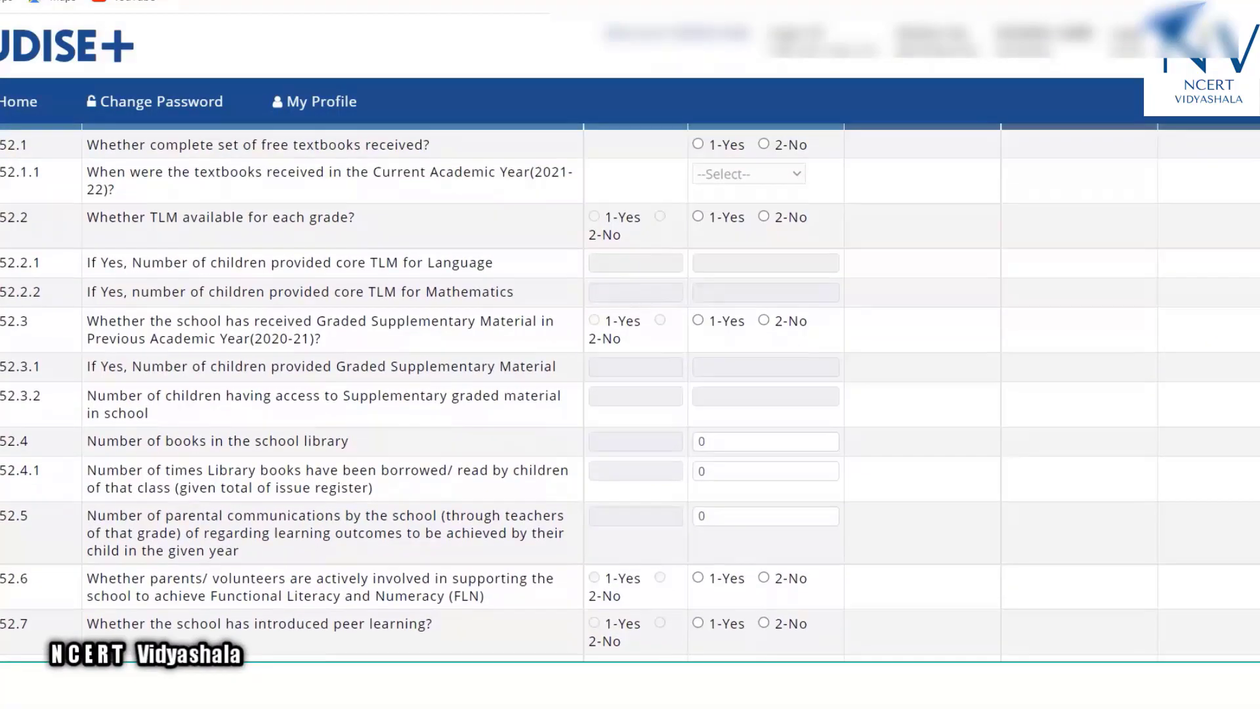
scroll(630, 394, down, 2)
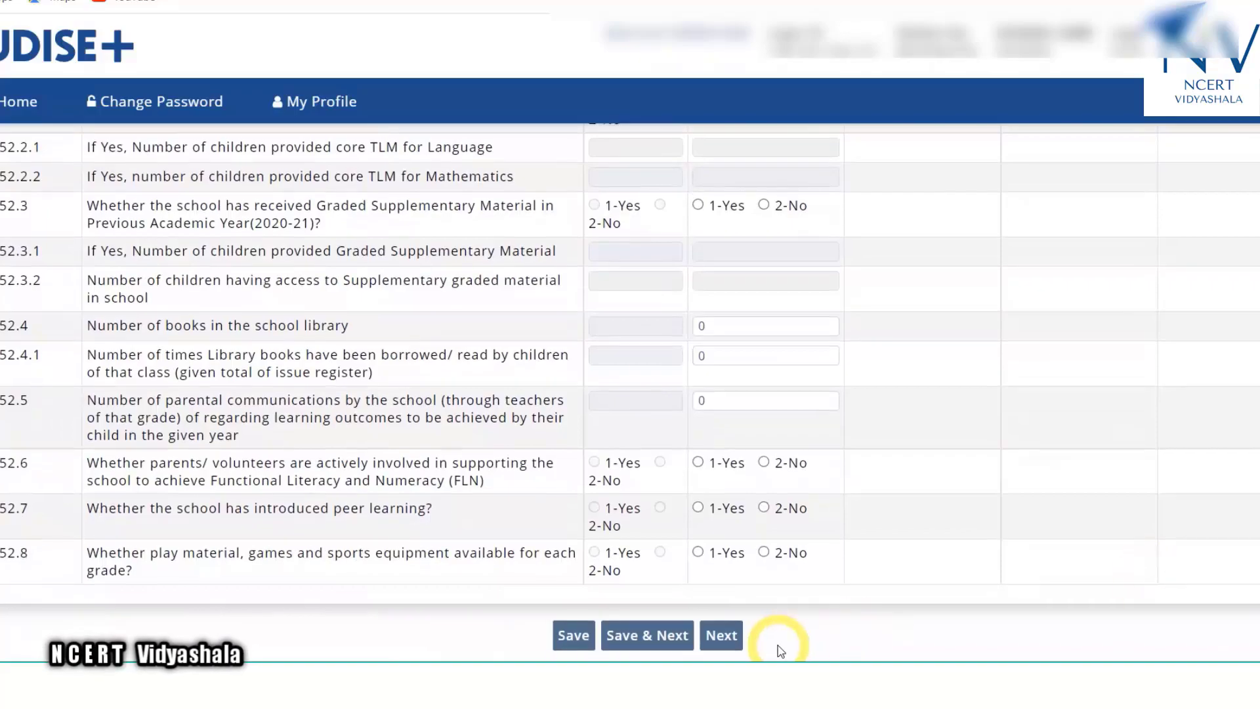
click(655, 646)
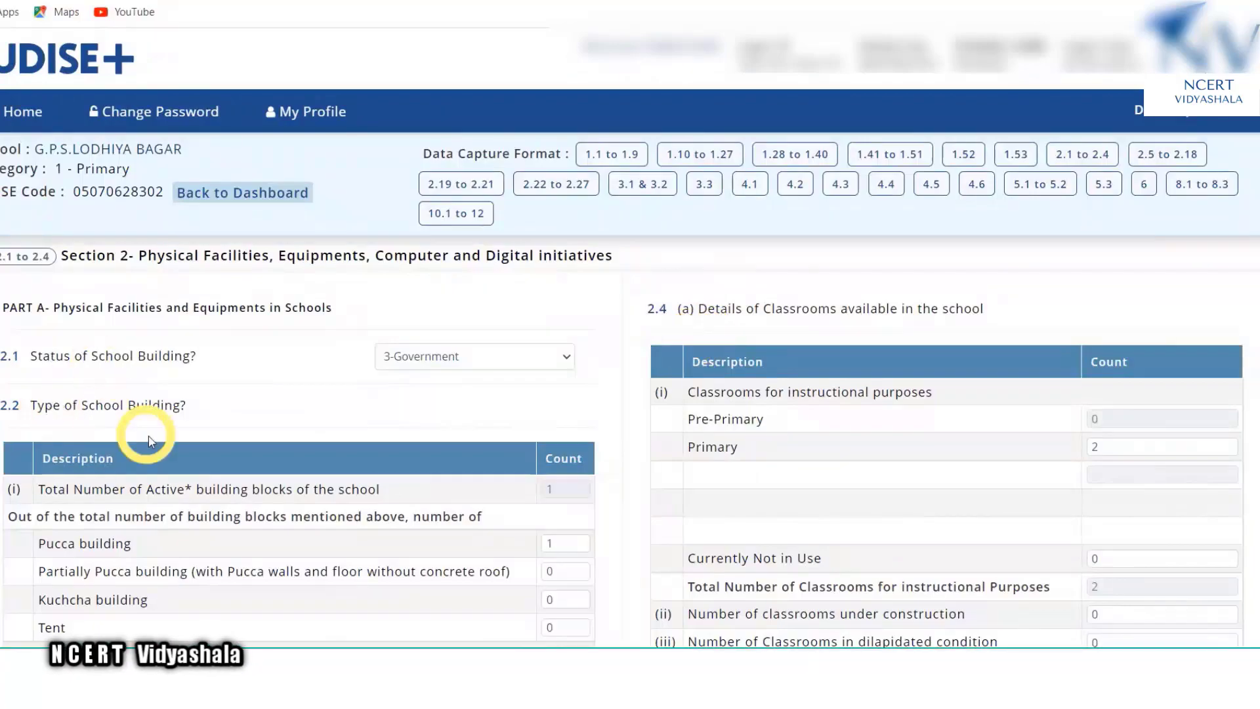
Step: Review the school building, boundary wall and classroom details (2.1 to 2.4), then save them and continue to the next form
scroll(964, 292, down, 3)
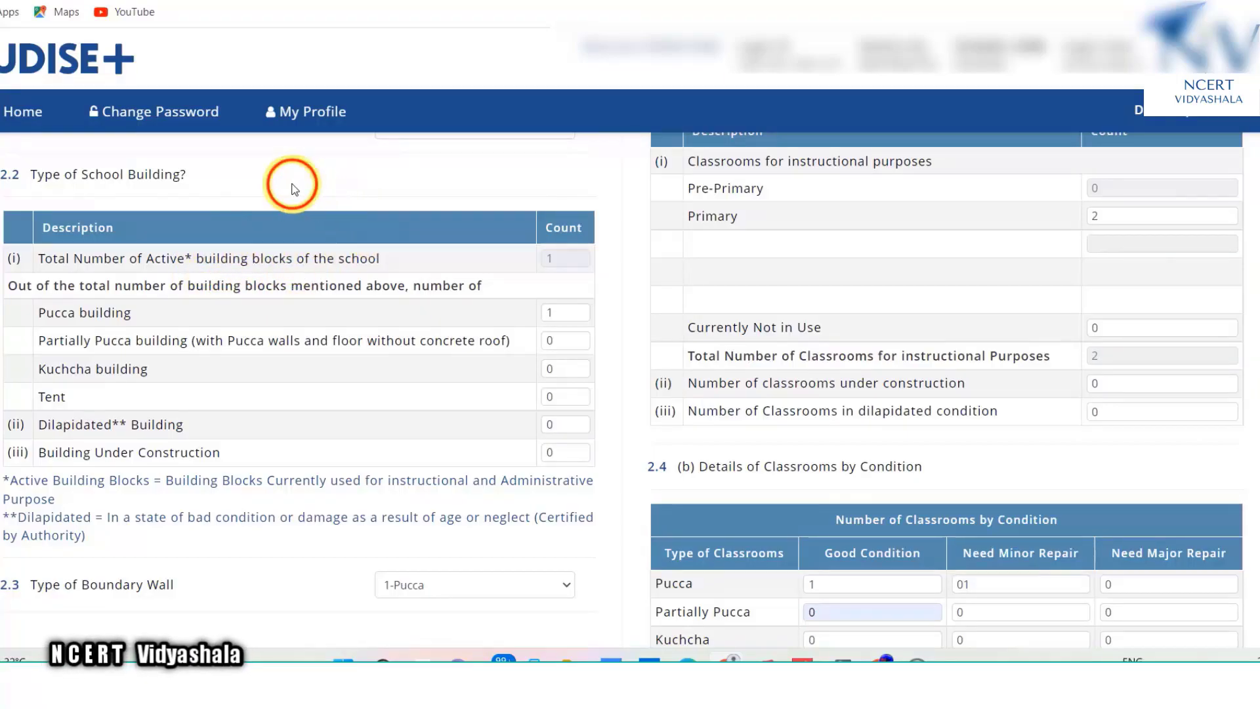
triple_click(450, 157)
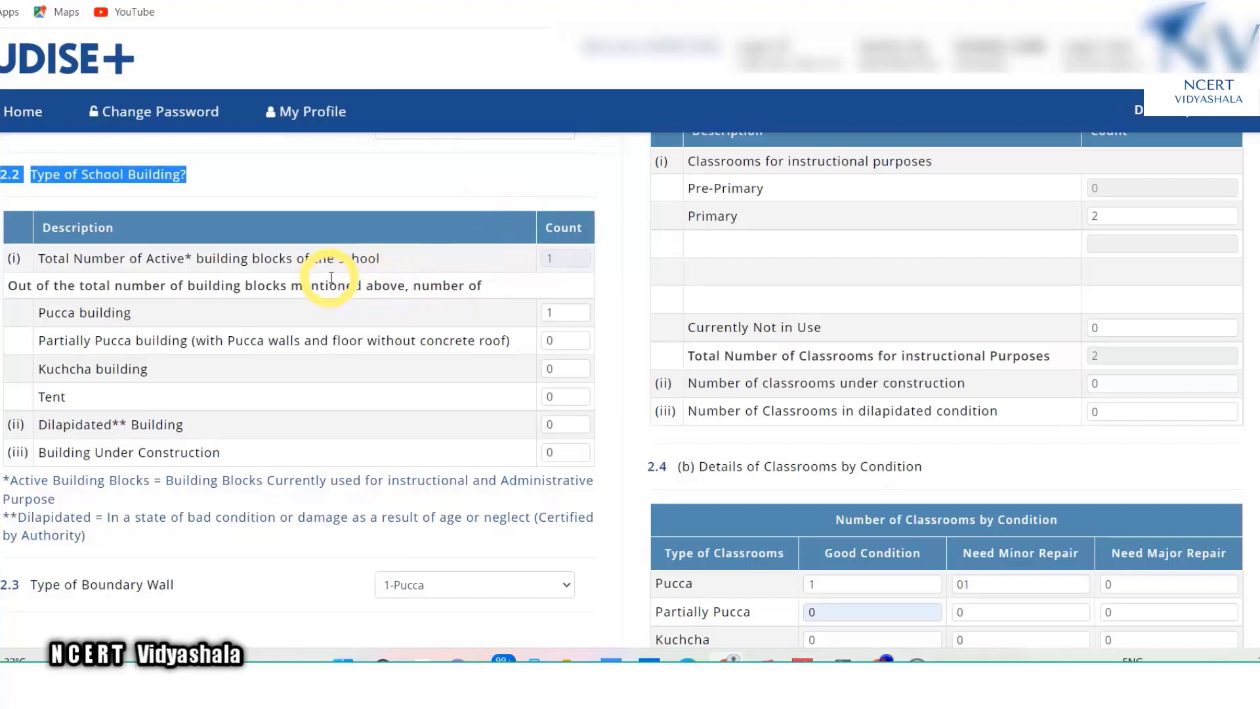
click(411, 181)
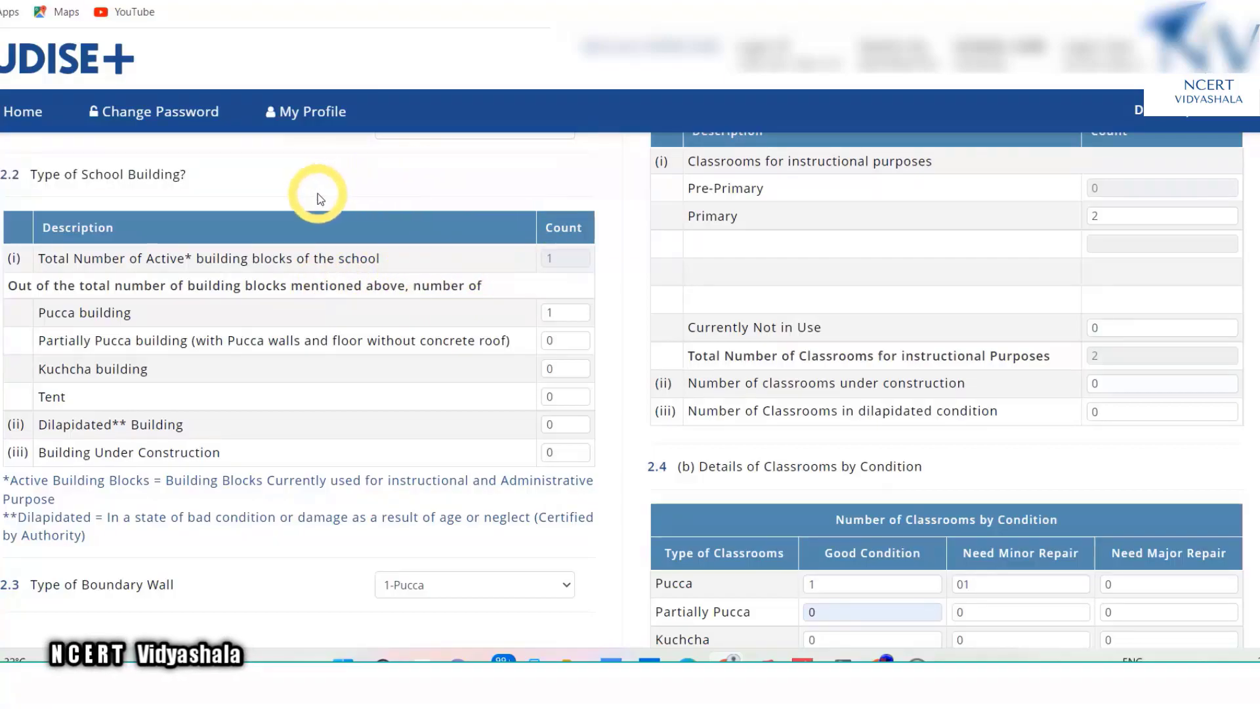
click(278, 189)
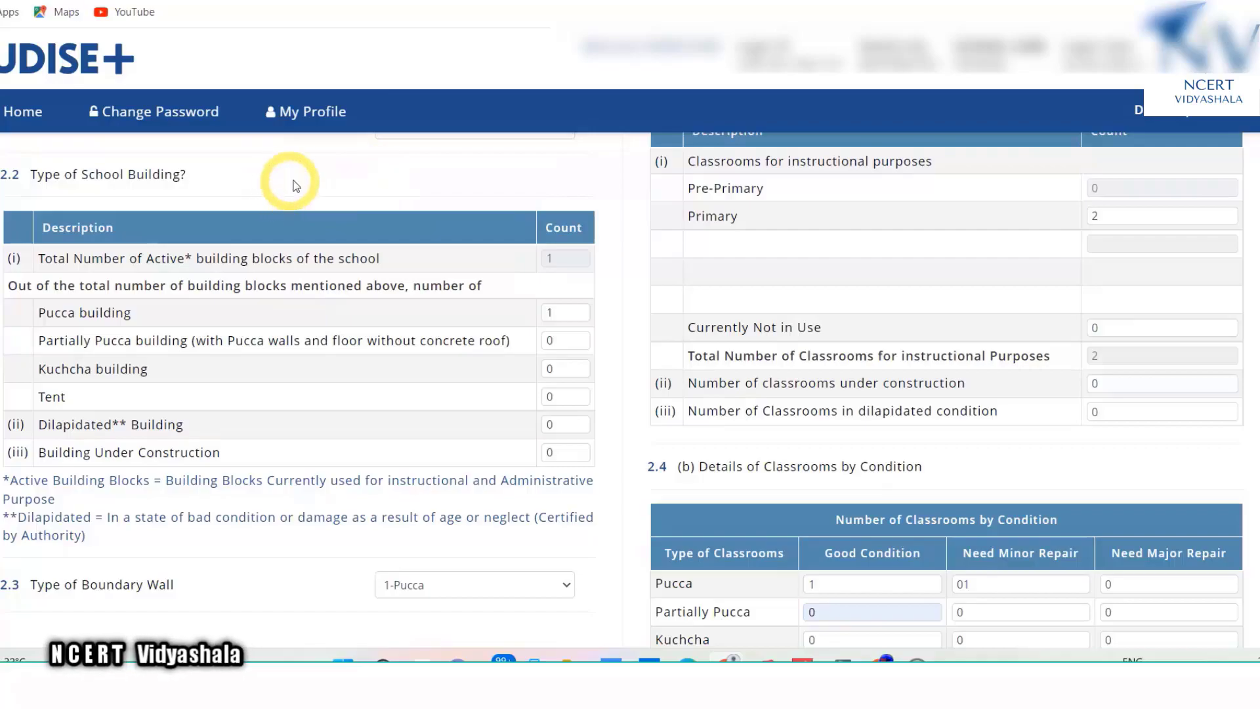
click(418, 174)
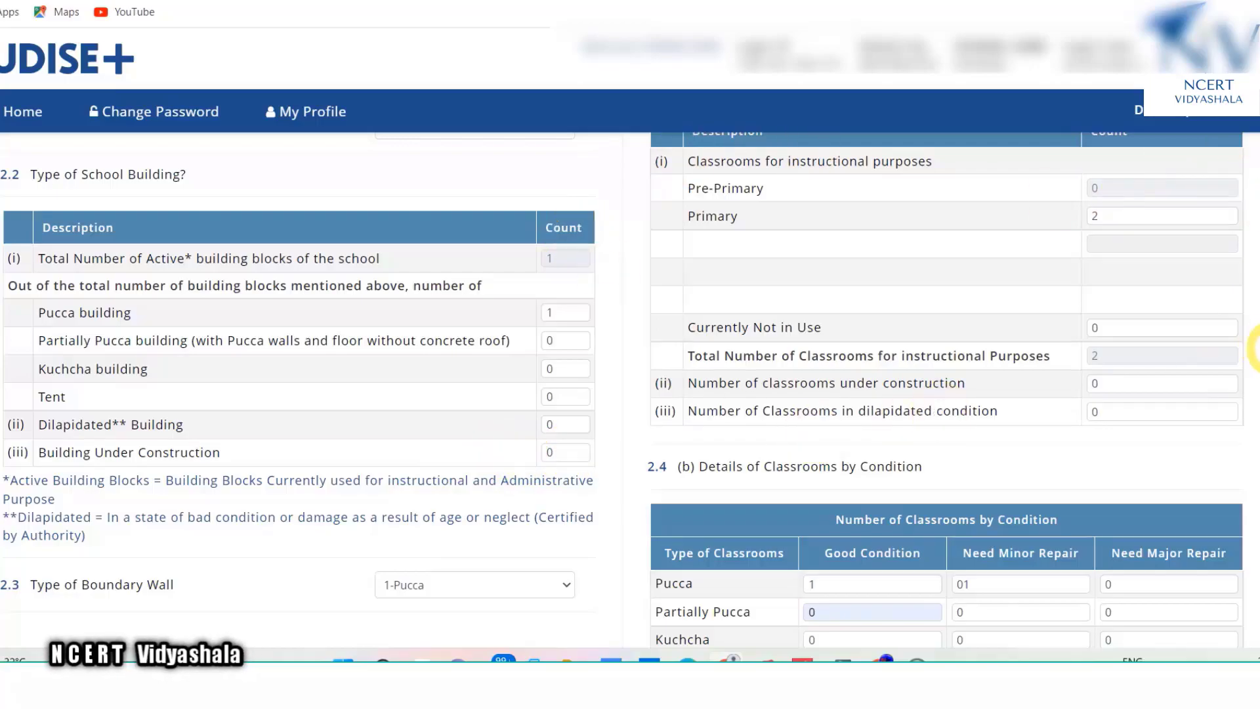
scroll(675, 576, down, 4)
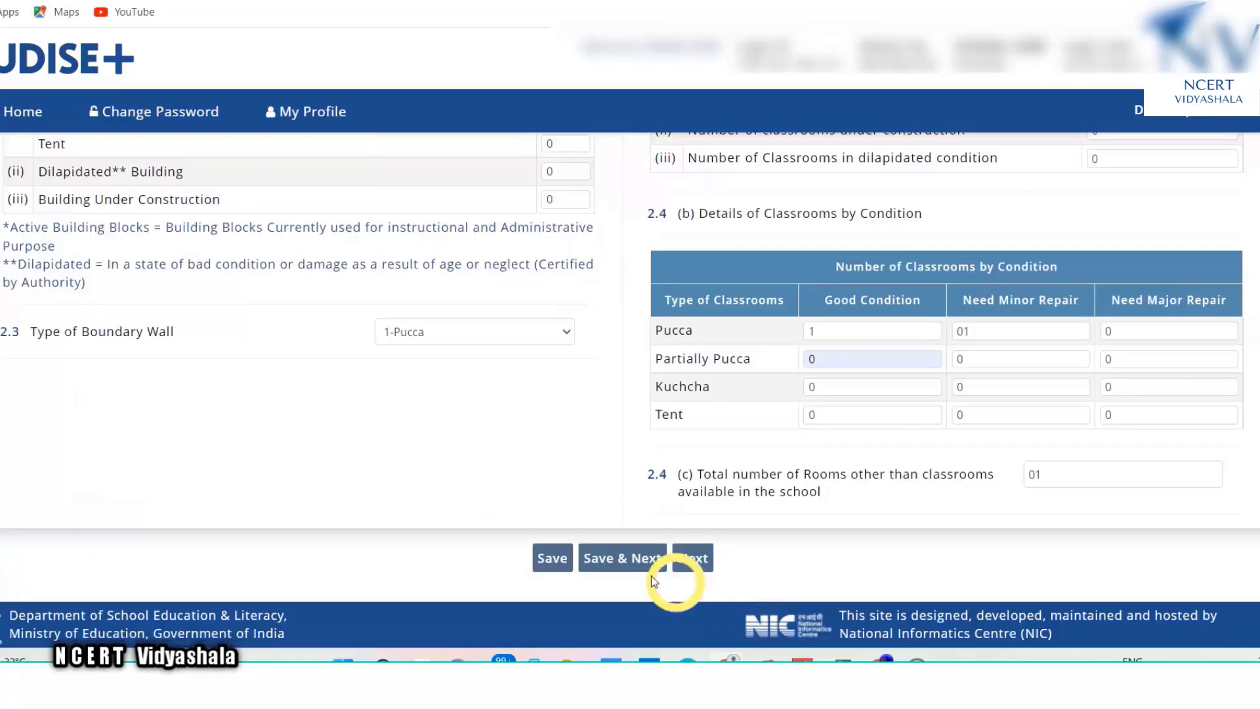
click(616, 559)
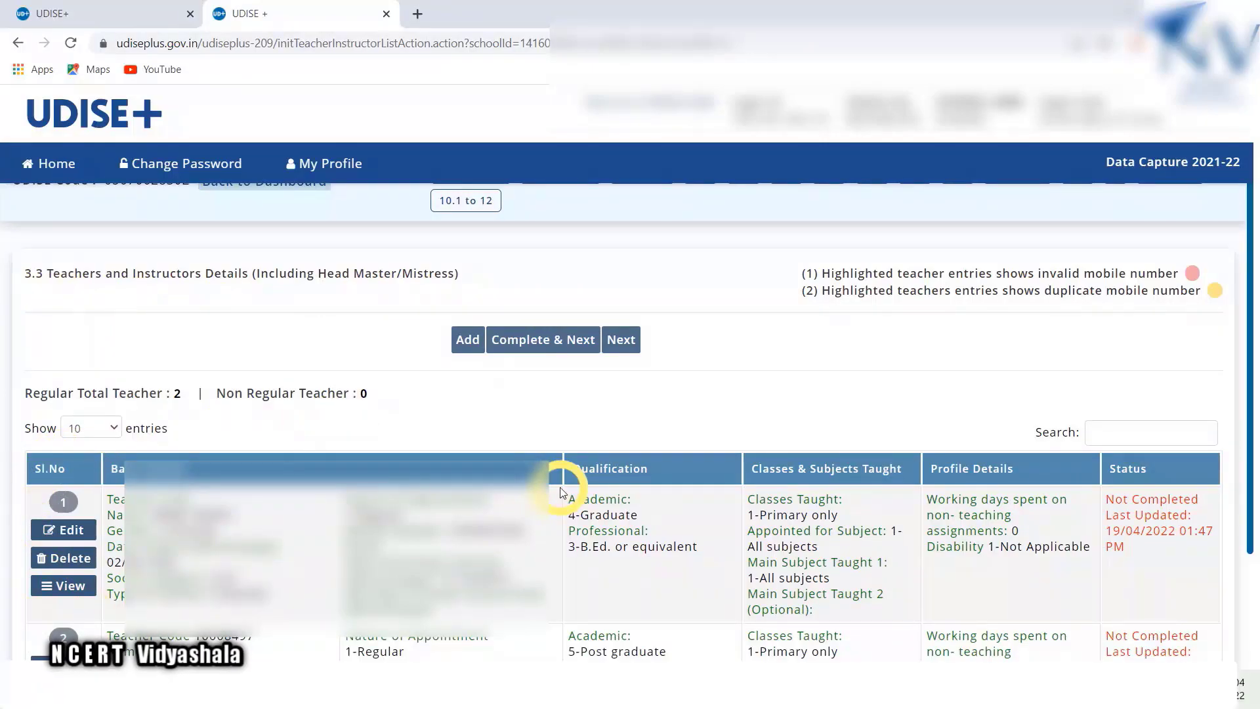
Step: Look over the teachers listed in form 3.3 and open the first teacher's entry for editing
click(1252, 435)
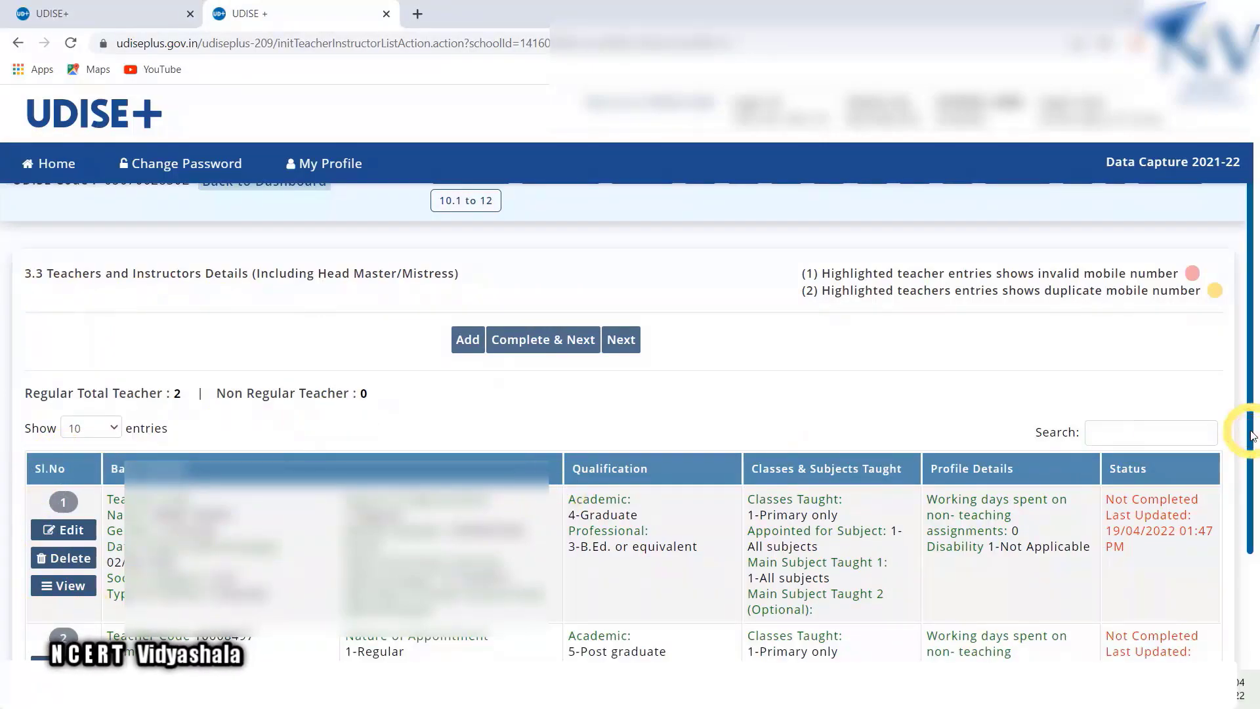
drag(1251, 435, 1252, 470)
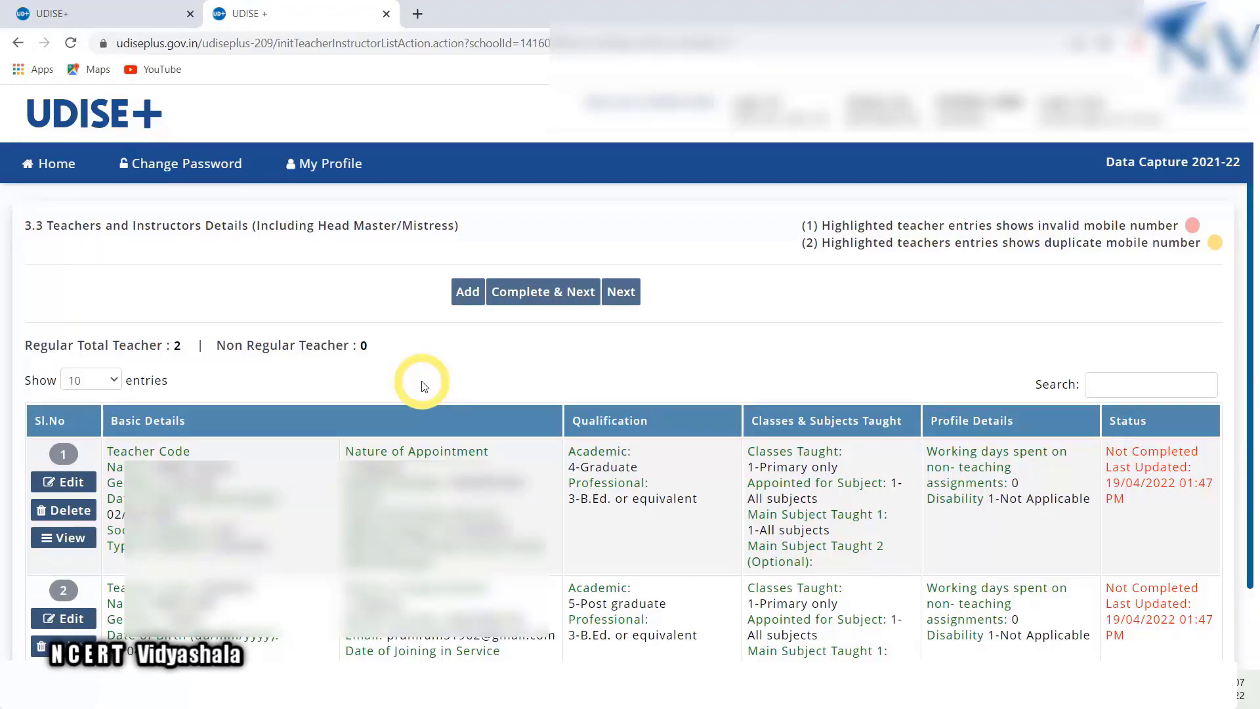
drag(1251, 366, 1251, 430)
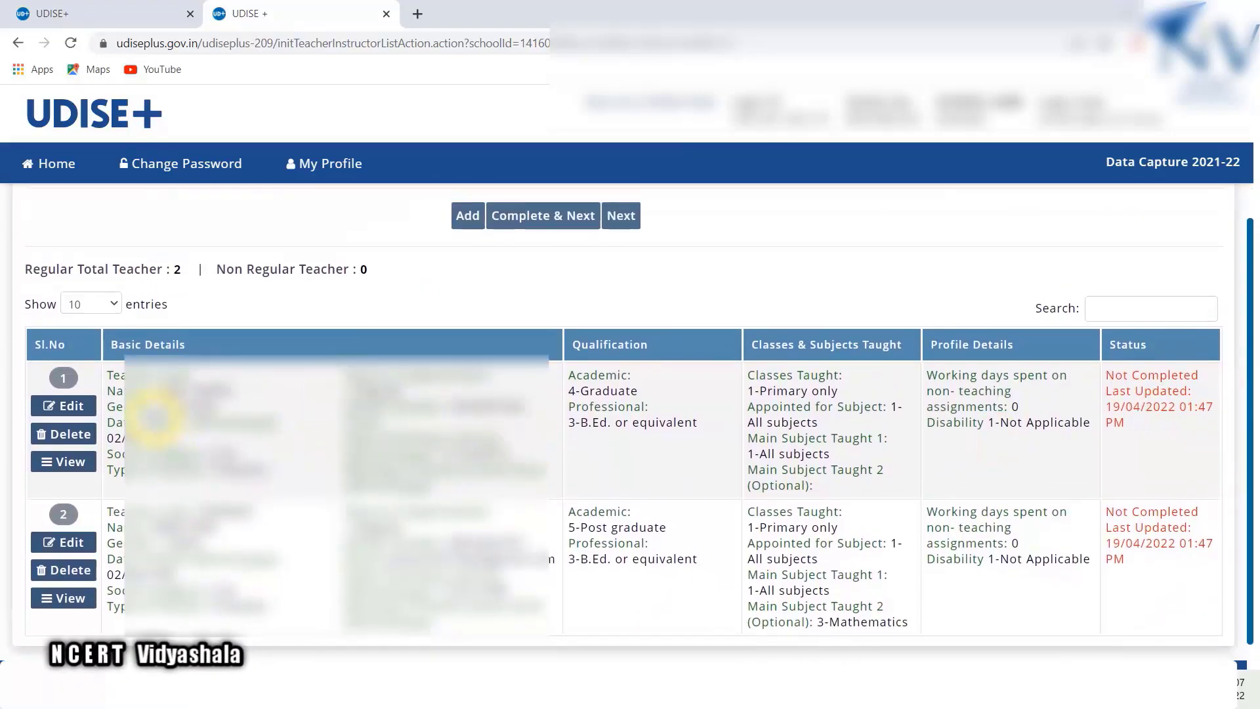
click(66, 408)
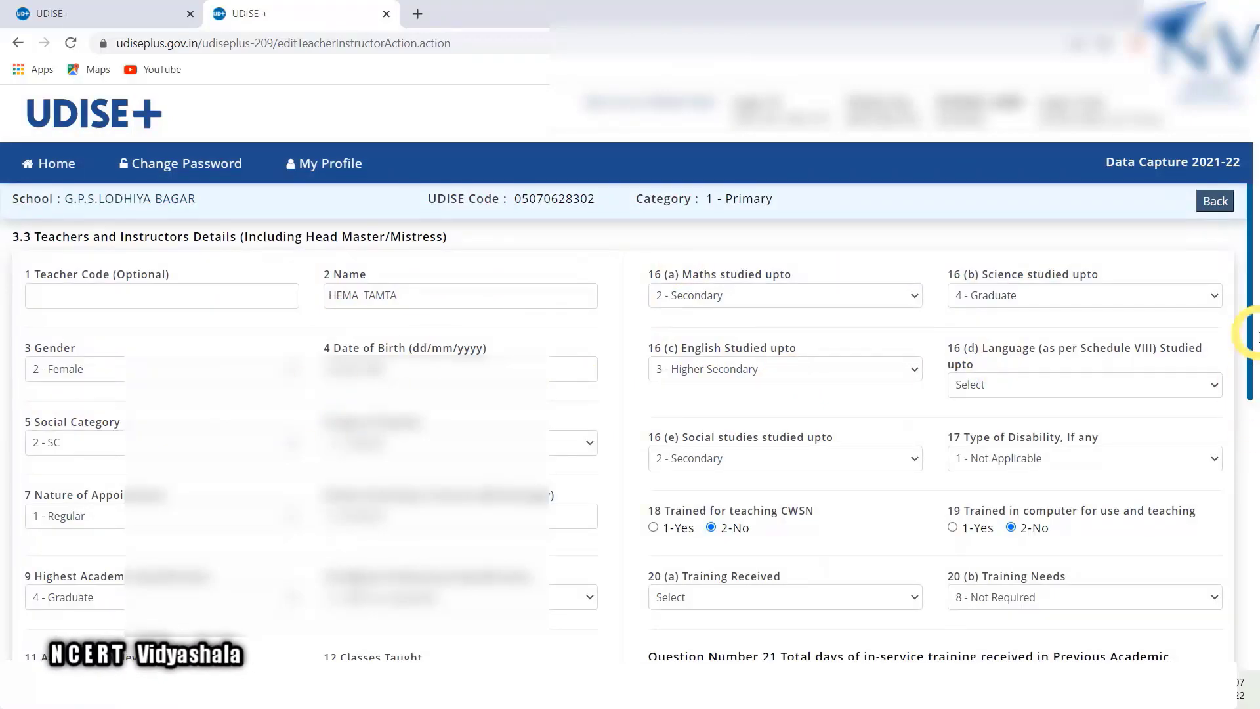
Step: For the first teacher, answer 28-32, 34 and 38(c)-(e) as 2-No, 38(a), (b) and (f)-(h) as 1-Yes, then save the entry
drag(1253, 377, 1226, 636)
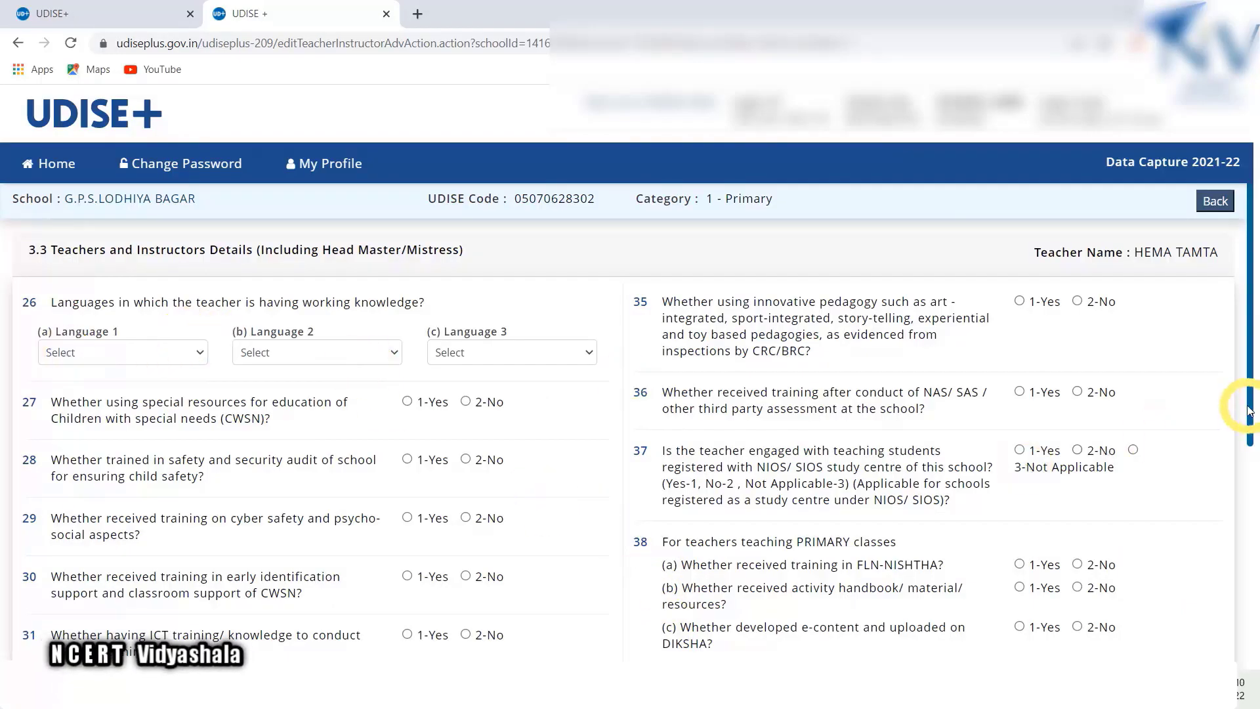
drag(1248, 410, 1237, 506)
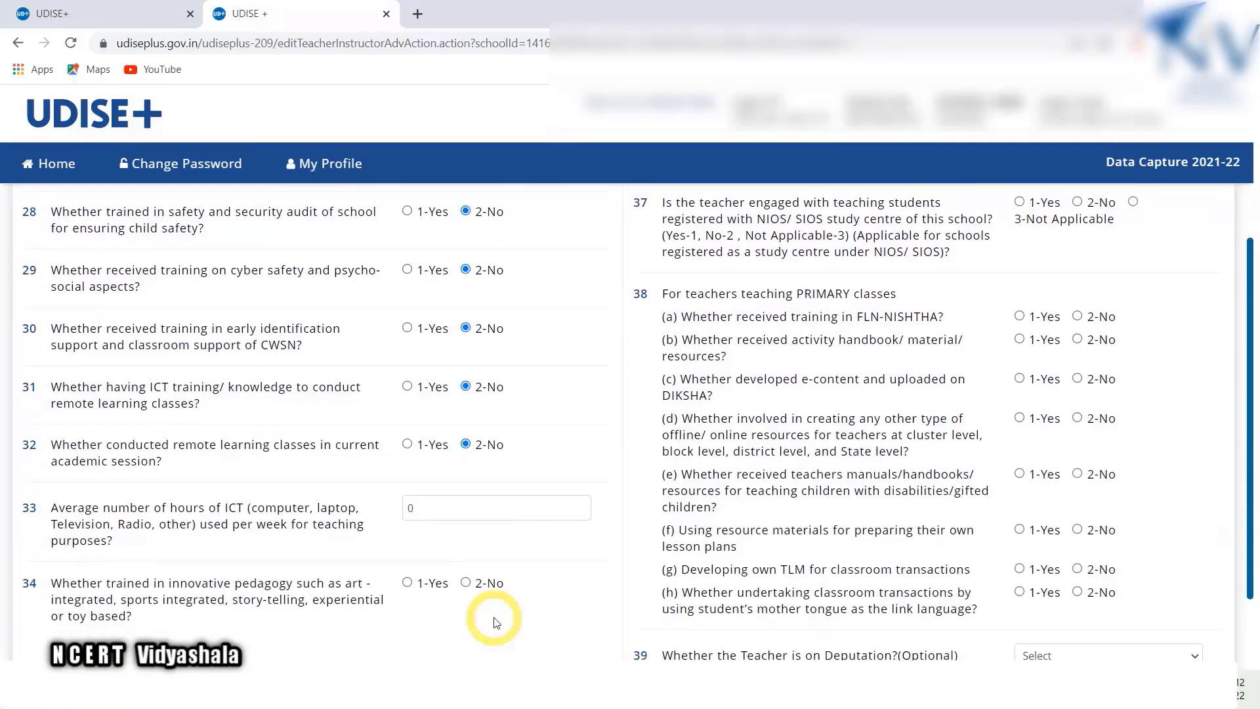
scroll(631, 604, down, 2)
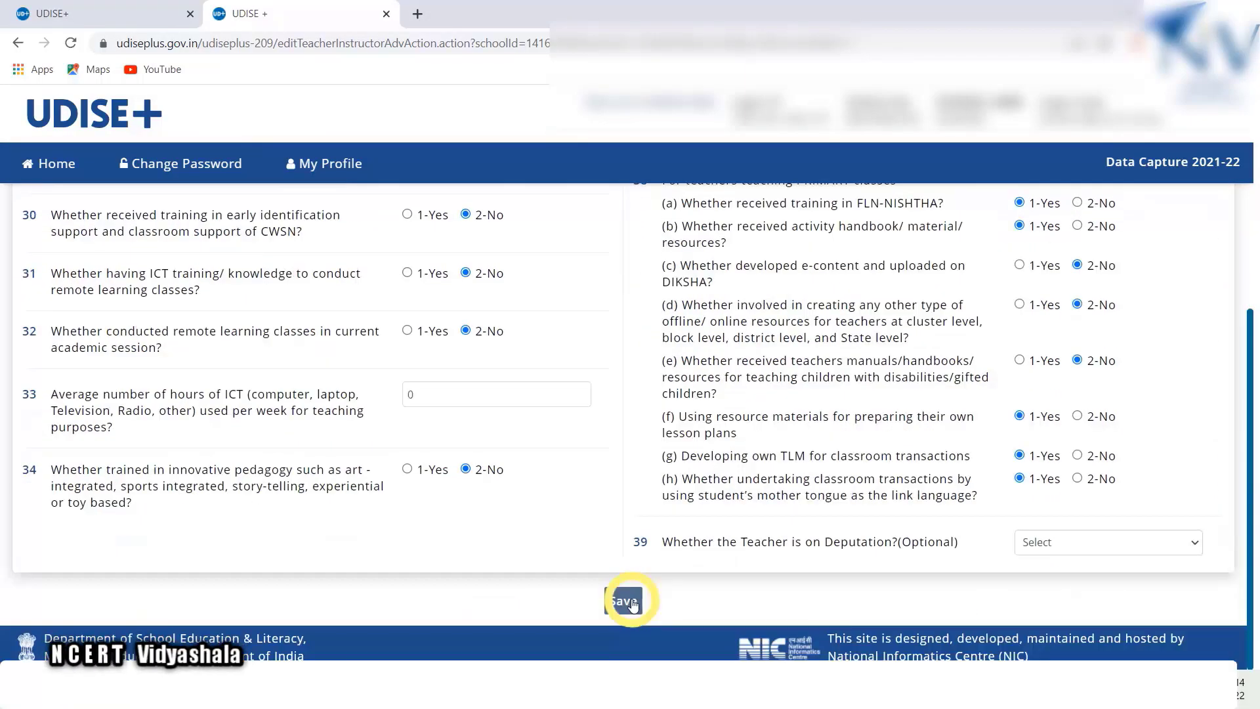
click(623, 601)
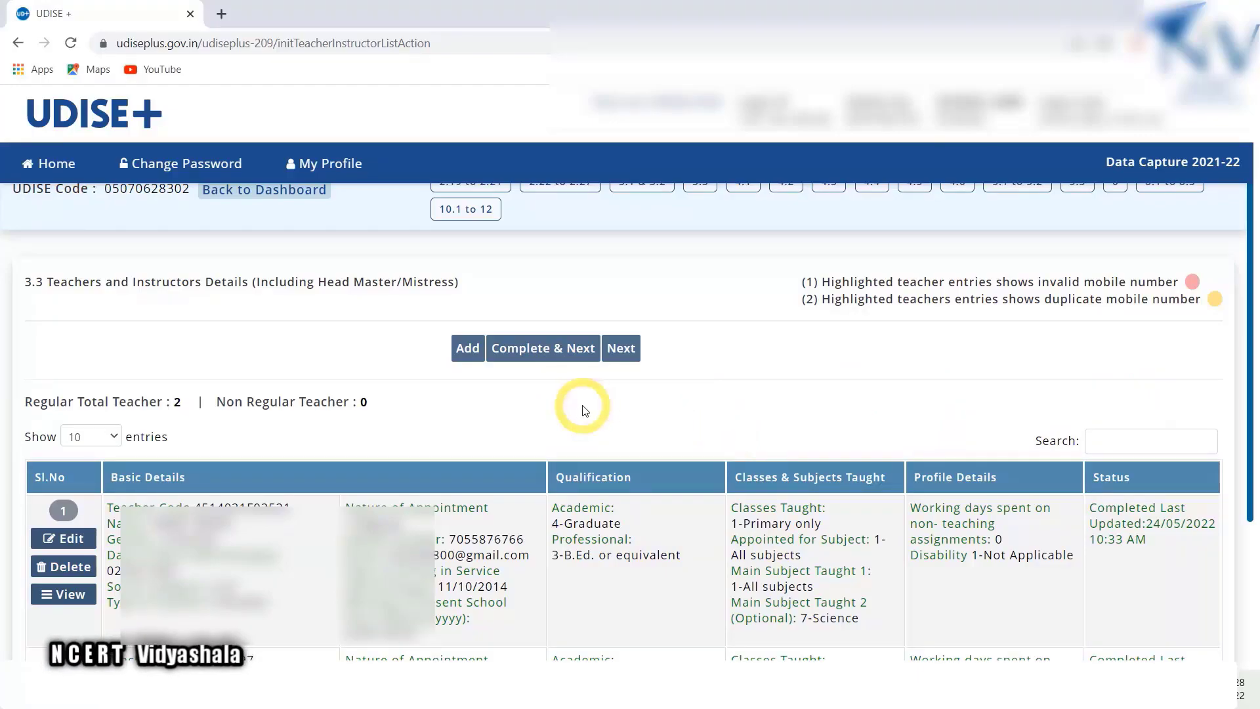
Step: Mark teacher form 3.3 complete, then review the Grade I new admissions in form 4.1 and save it
click(554, 356)
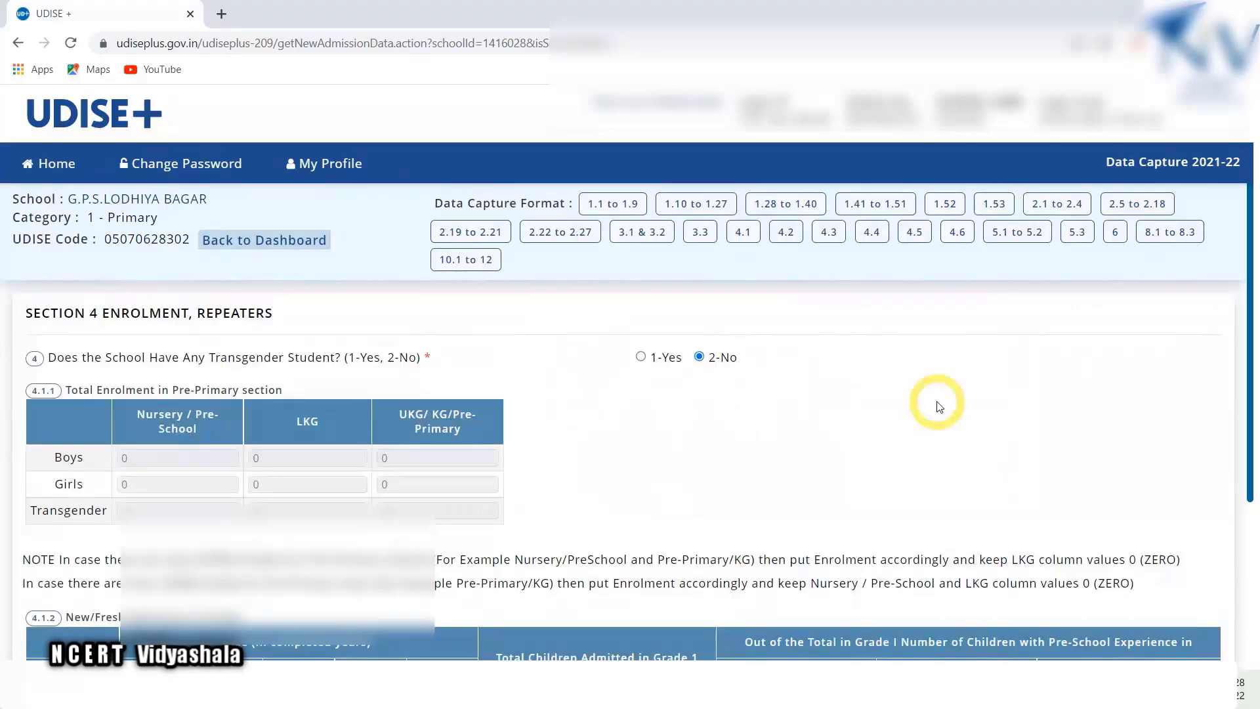
drag(1254, 379, 1236, 559)
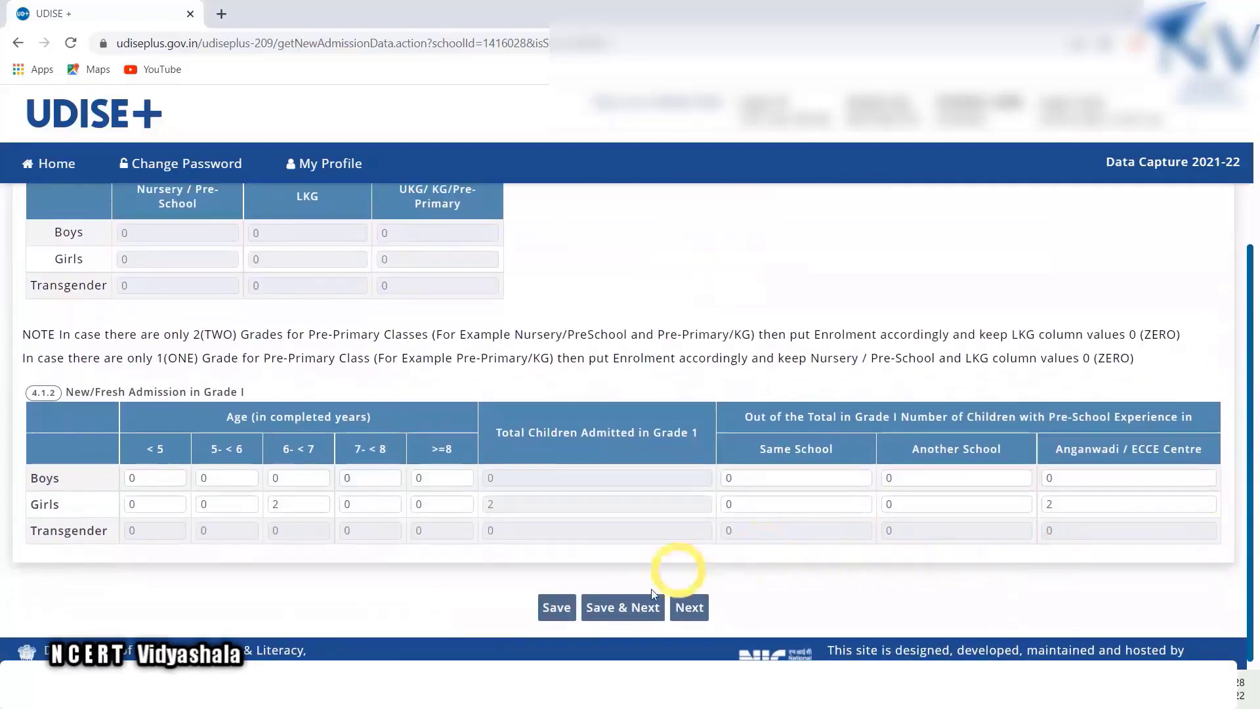
click(620, 609)
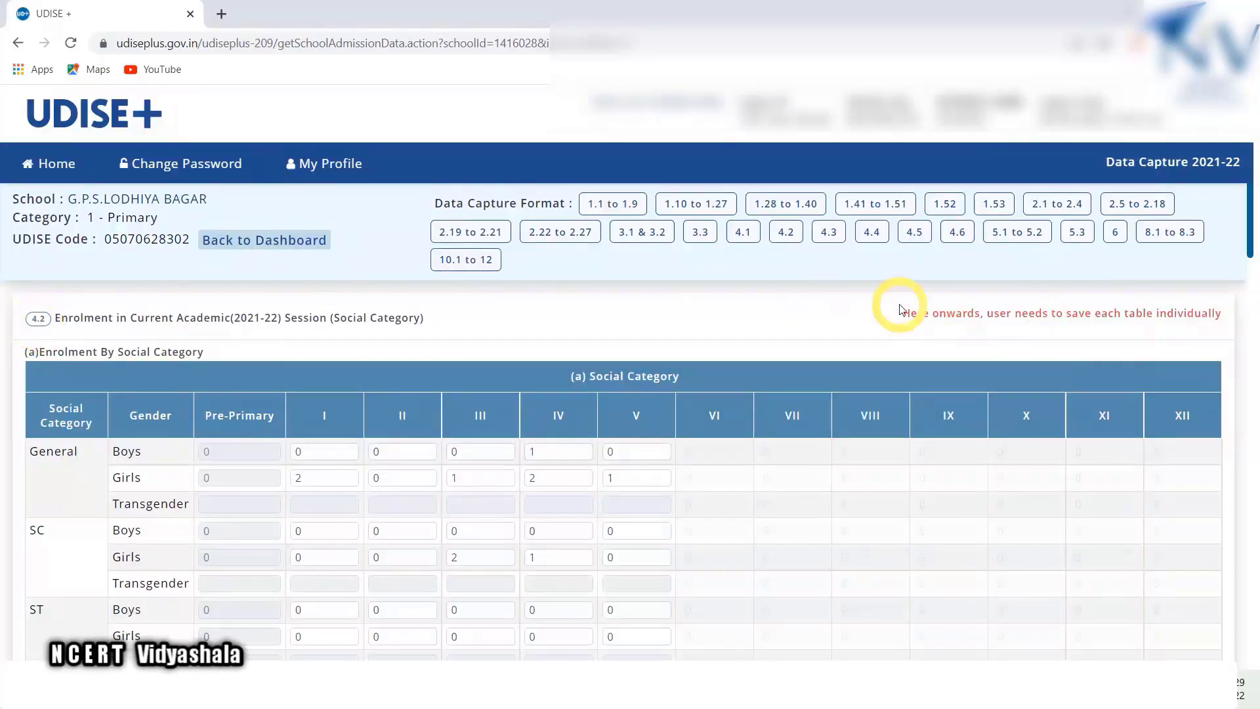
Step: Review the social category, minority, Aadhaar and BPL enrolment tables in form 4.2, then complete the form and confirm the enrolment totals
scroll(1239, 279, down, 1)
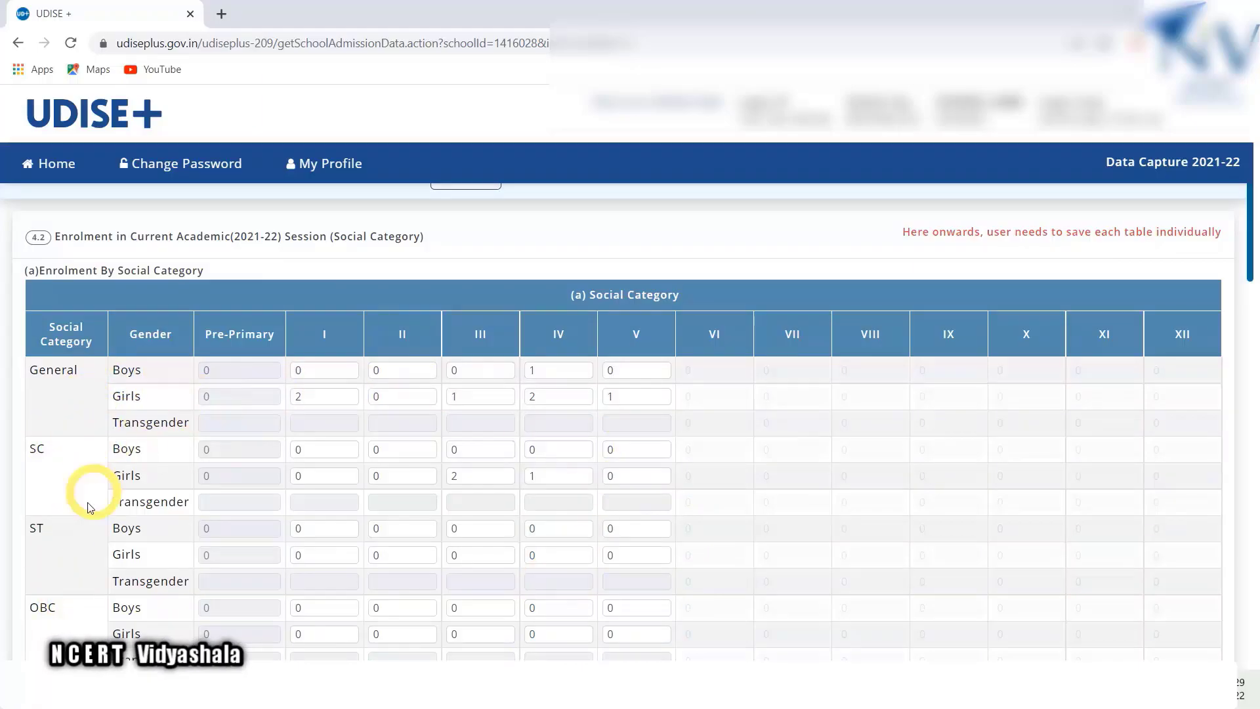
drag(1250, 273, 1251, 413)
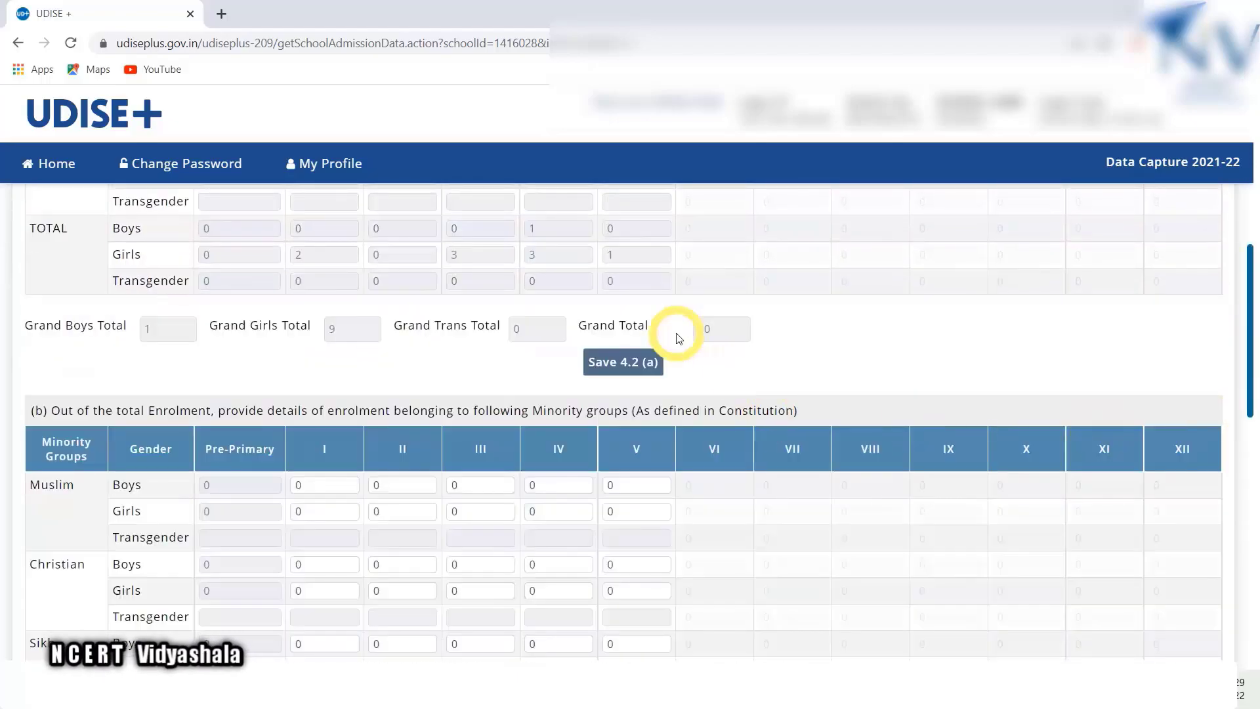
drag(1250, 315, 1251, 382)
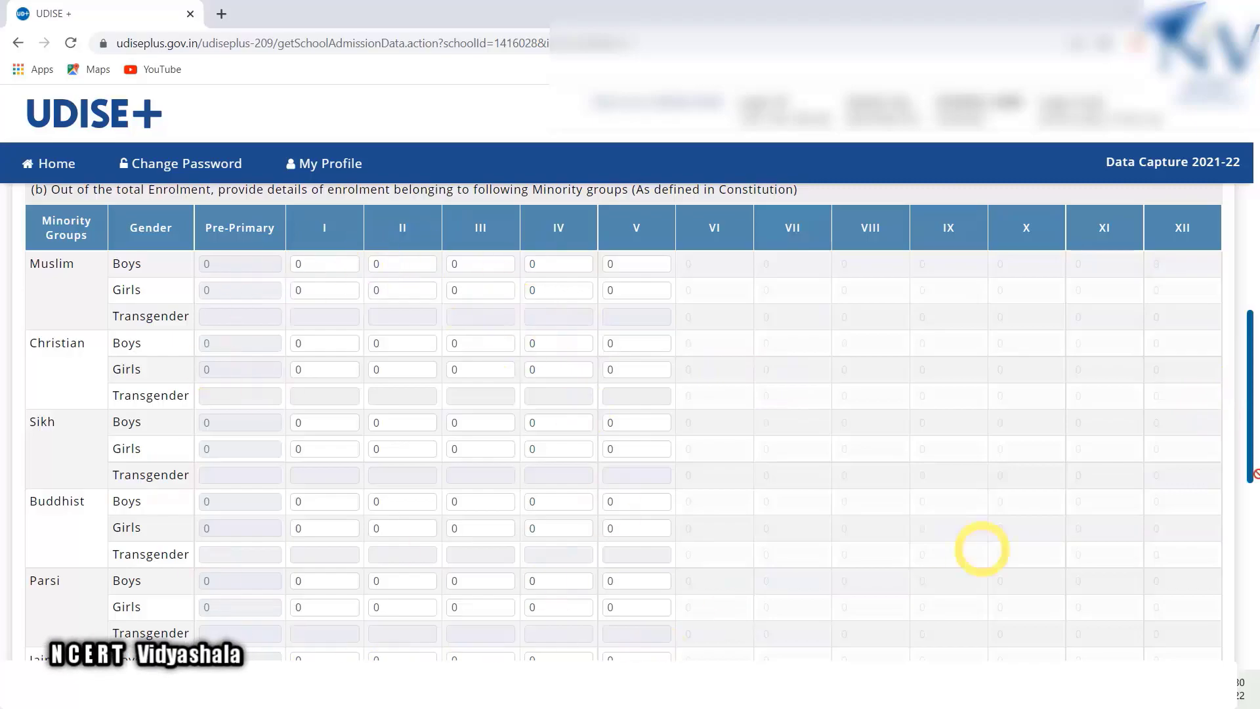
scroll(1247, 548, down, 7)
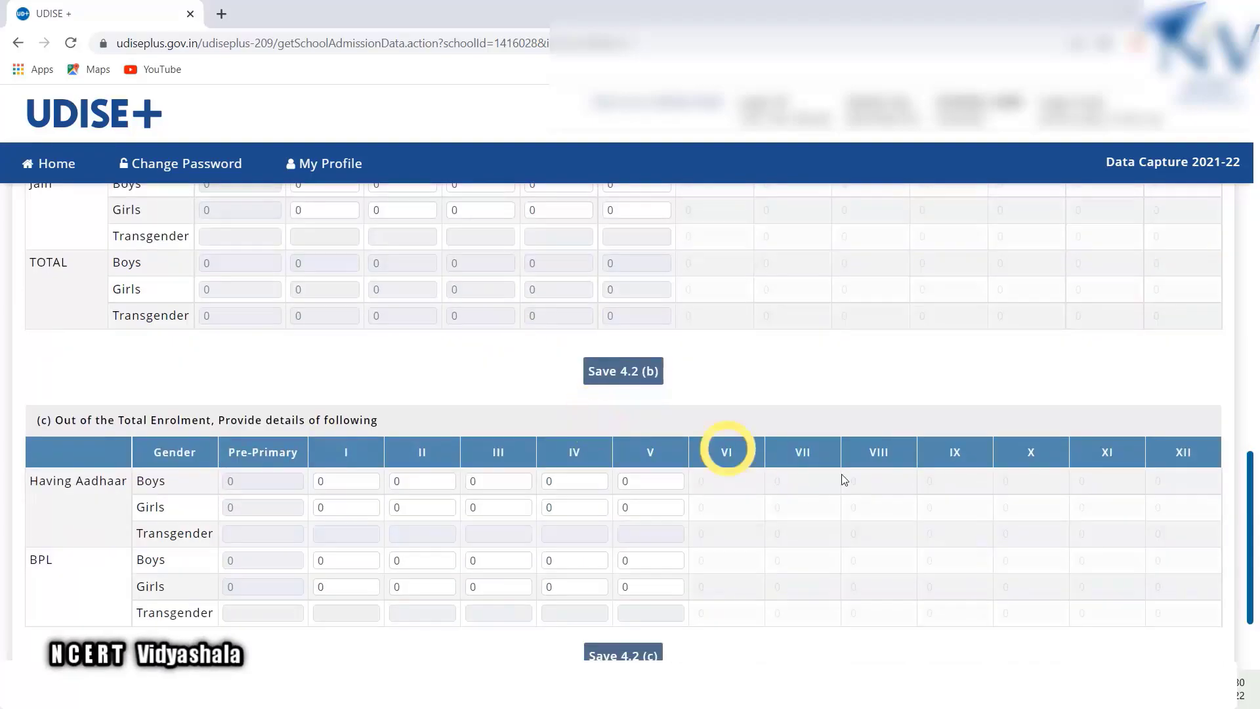
scroll(1242, 547, down, 2)
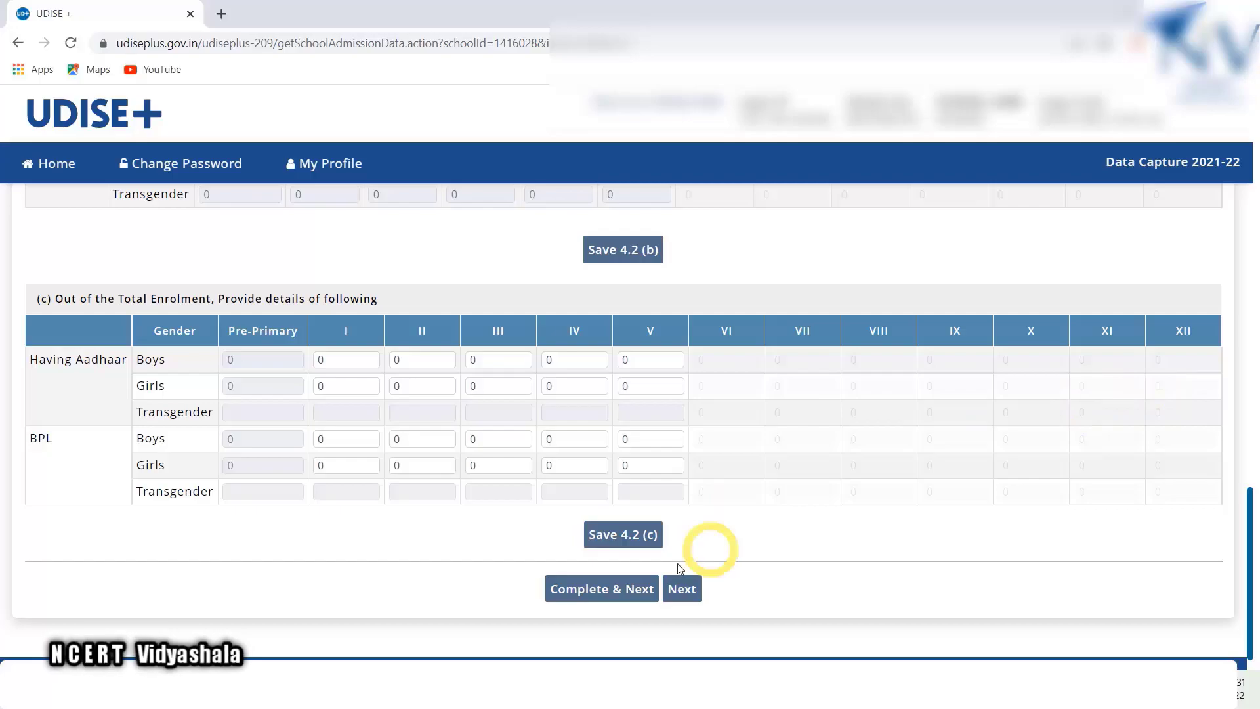
click(609, 589)
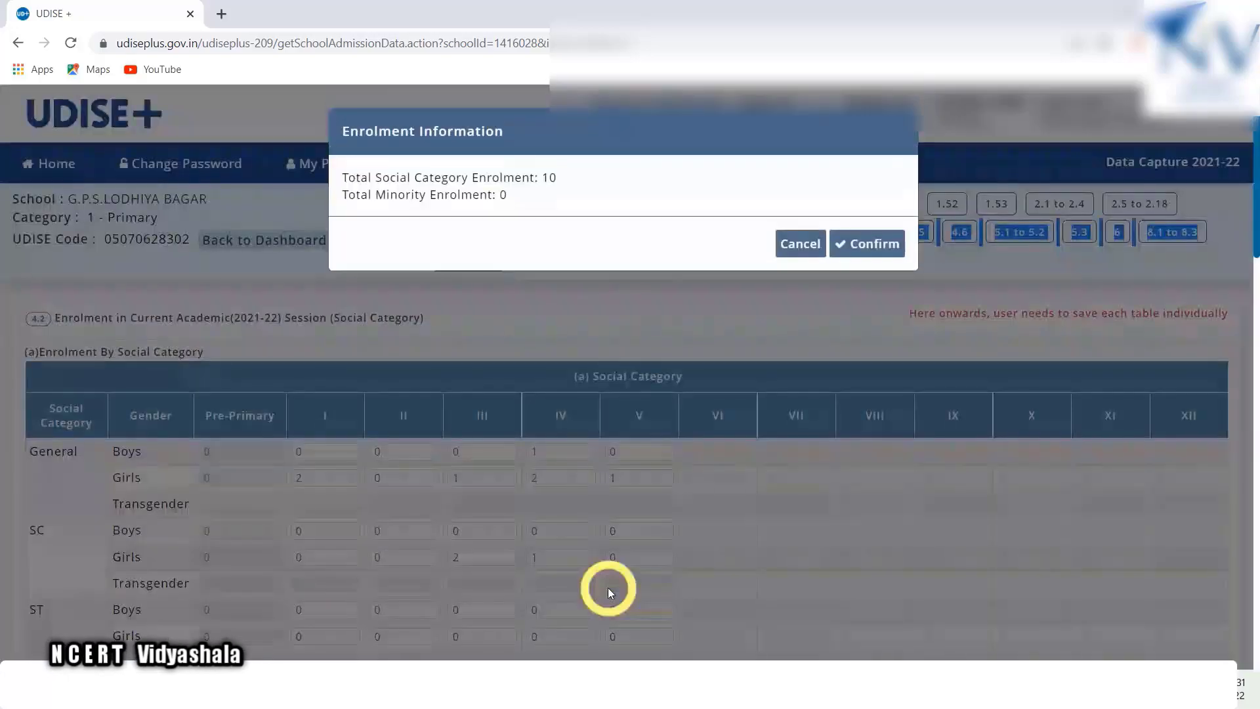
click(872, 246)
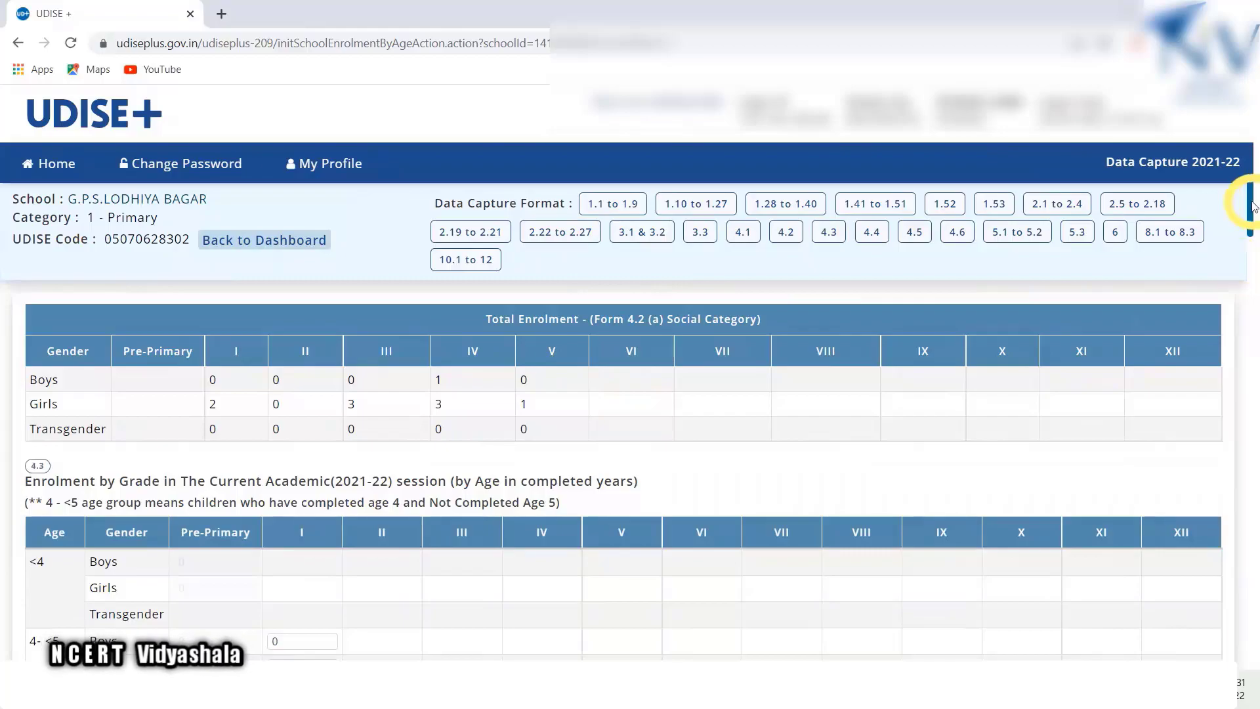
Step: Review and save enrolment by age (4.3) and by medium of instruction (4.4), continuing to the repeaters form 4.5
drag(1250, 210, 1250, 237)
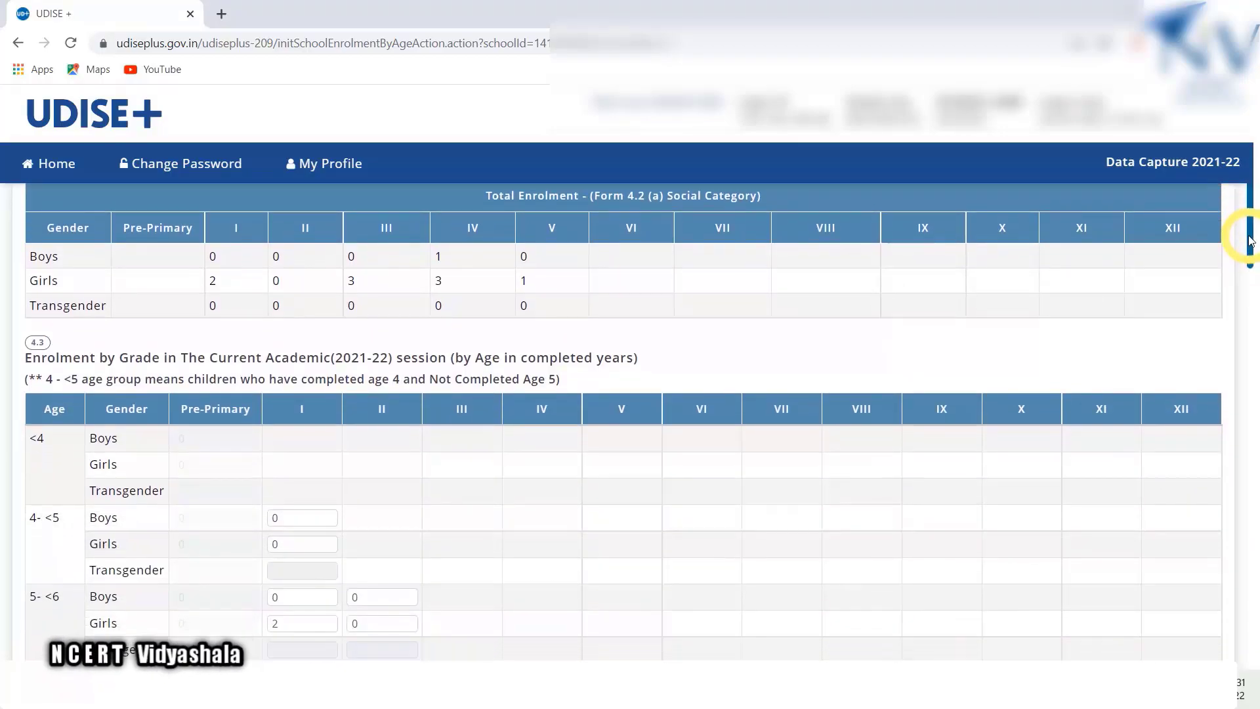
drag(1249, 240, 1252, 287)
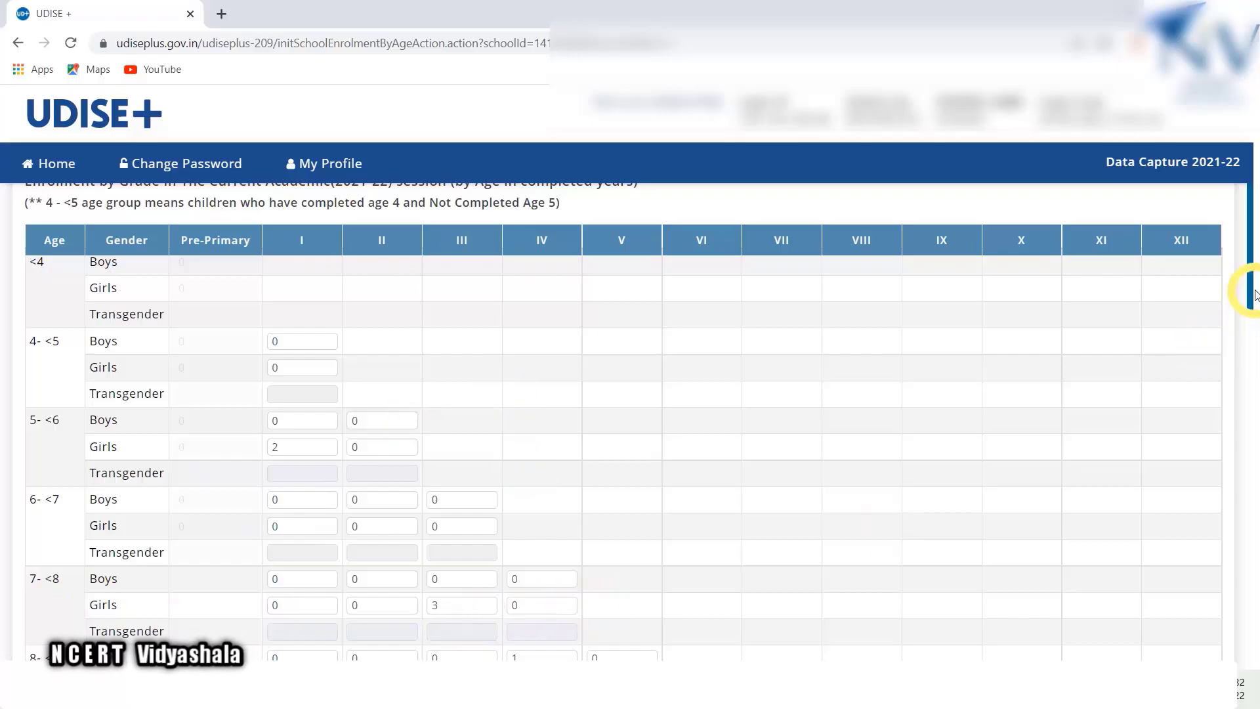
drag(1252, 288, 1245, 694)
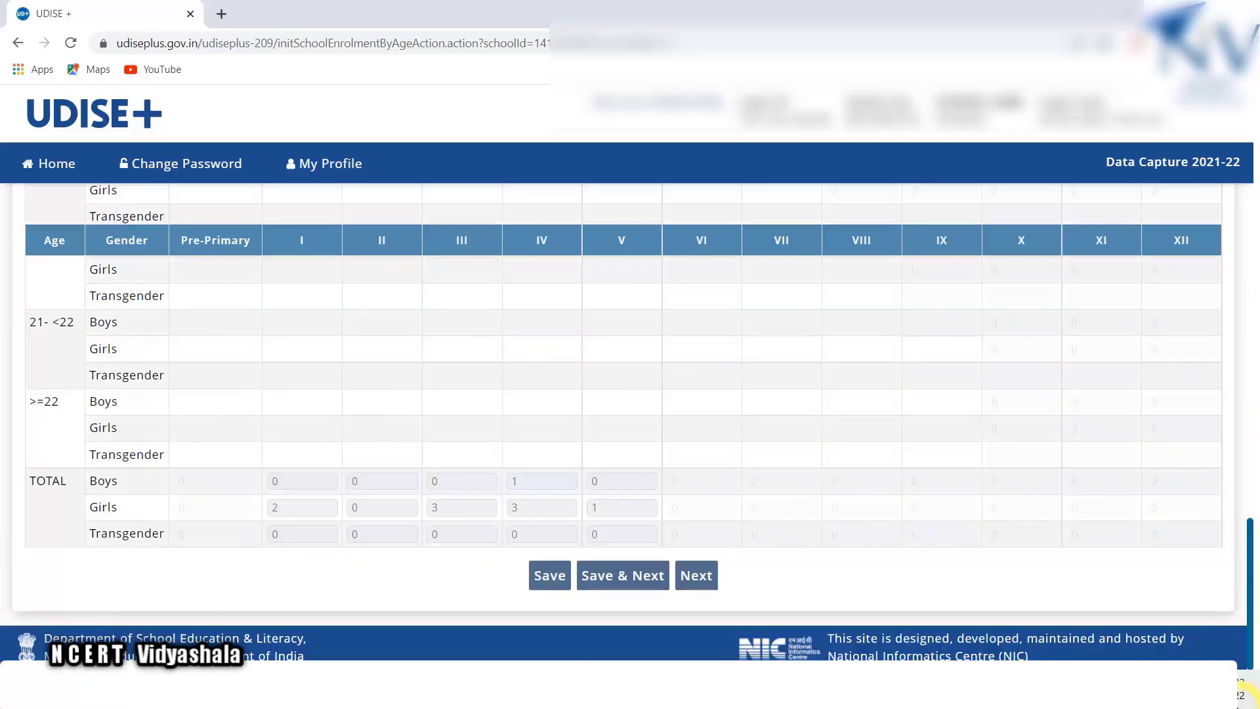
click(634, 579)
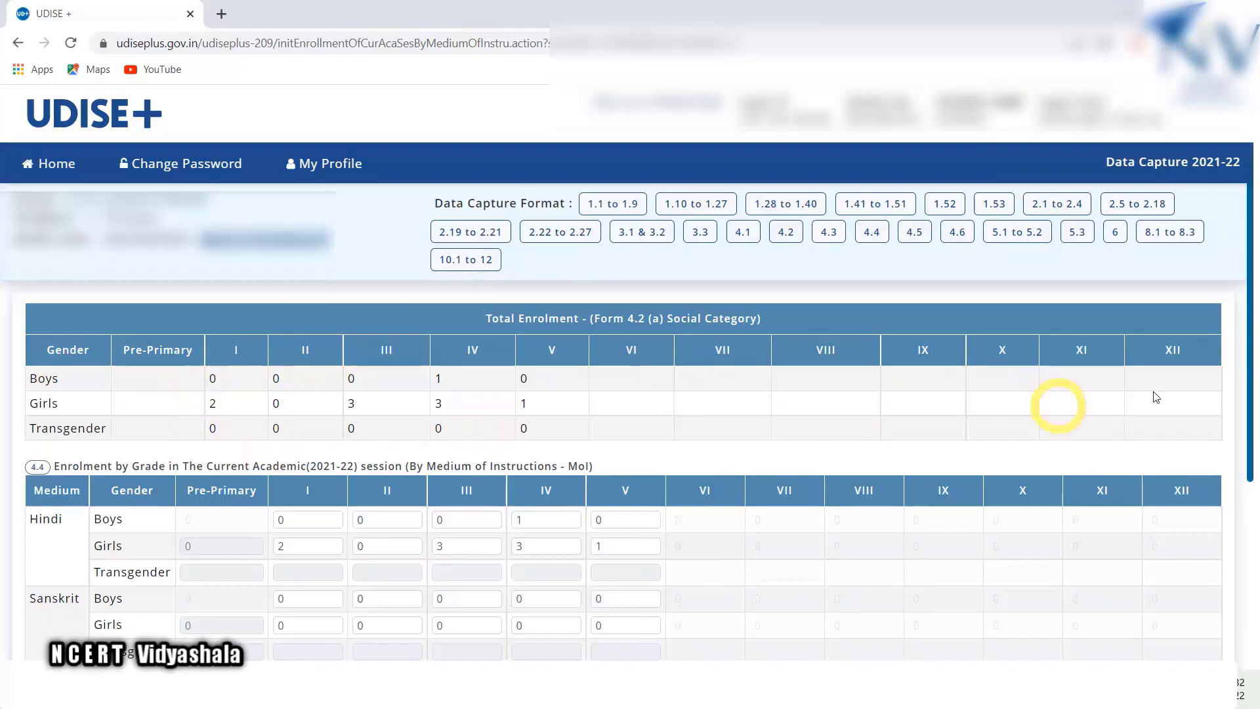
drag(1250, 379, 1255, 534)
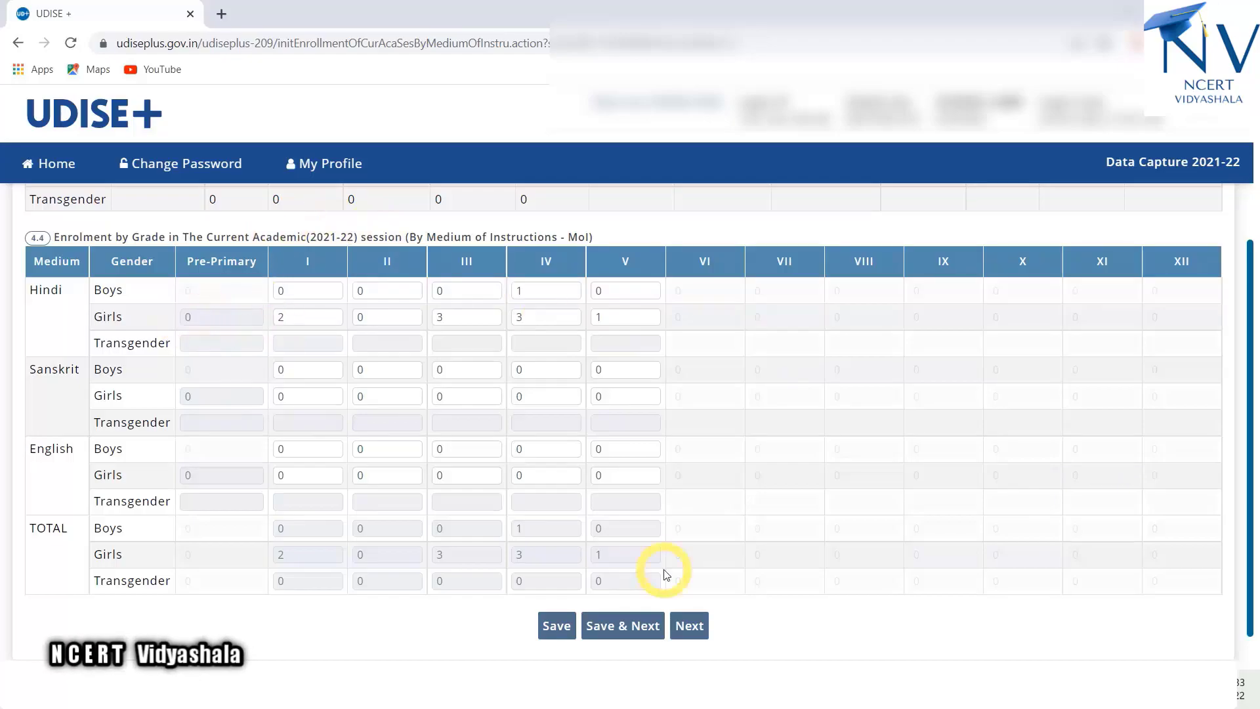
click(630, 631)
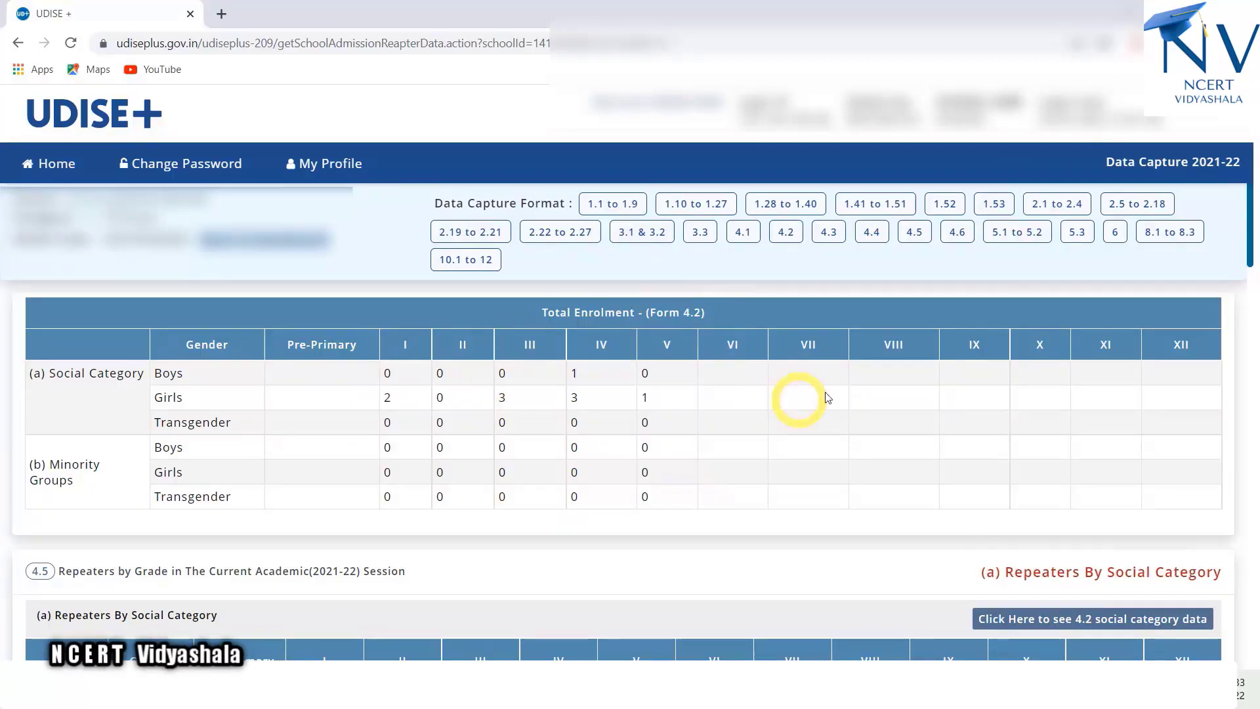
Step: Review the social category and minority group tables in the repeaters form 4.5, then save and complete the form
click(1250, 322)
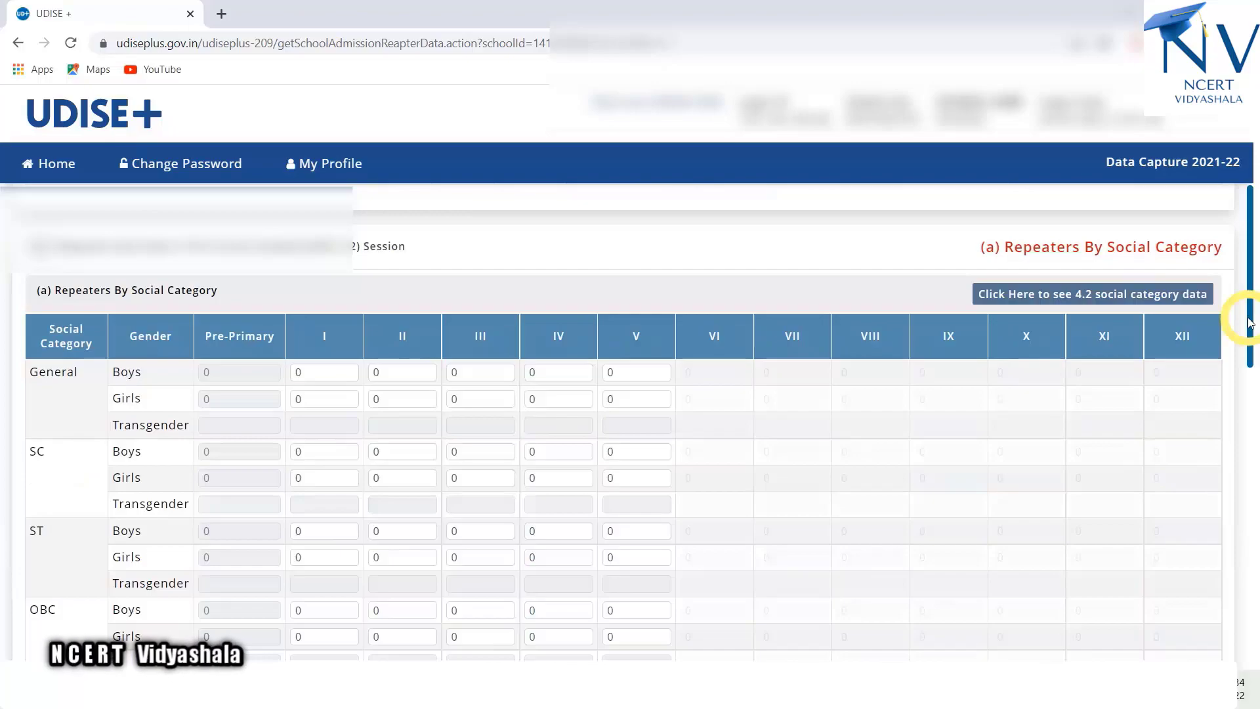
drag(1248, 318, 1248, 320)
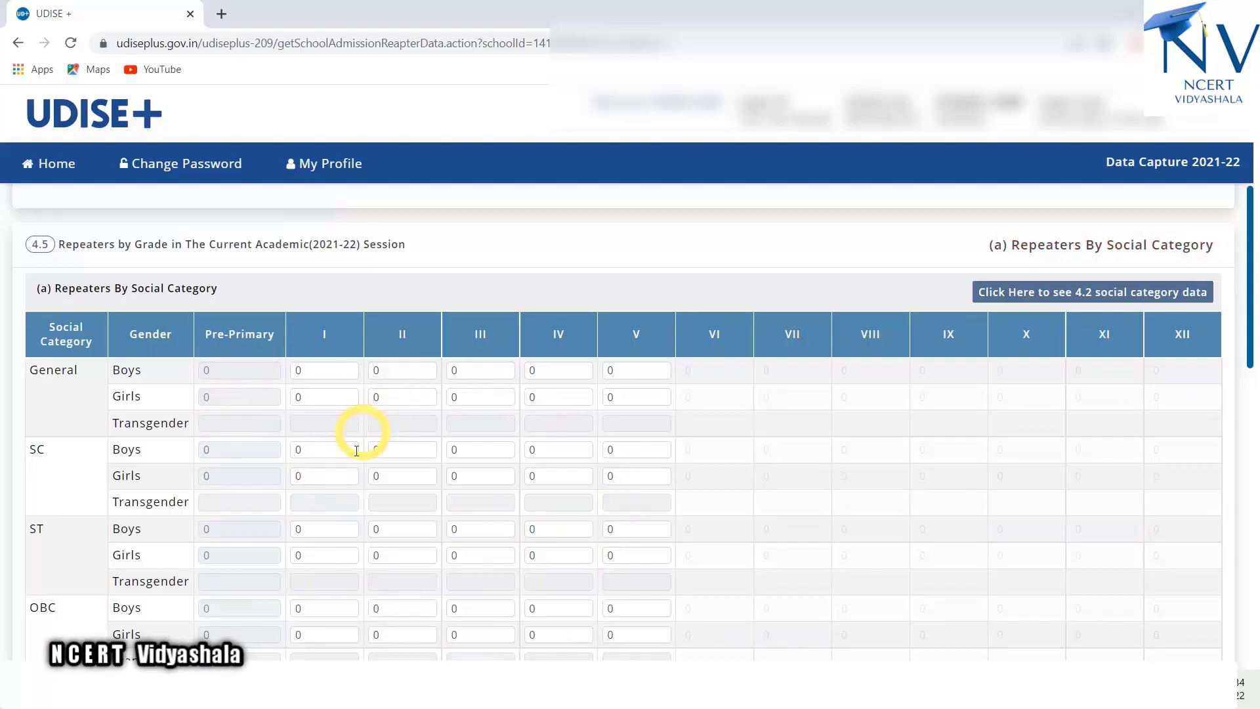
drag(1249, 354, 1244, 473)
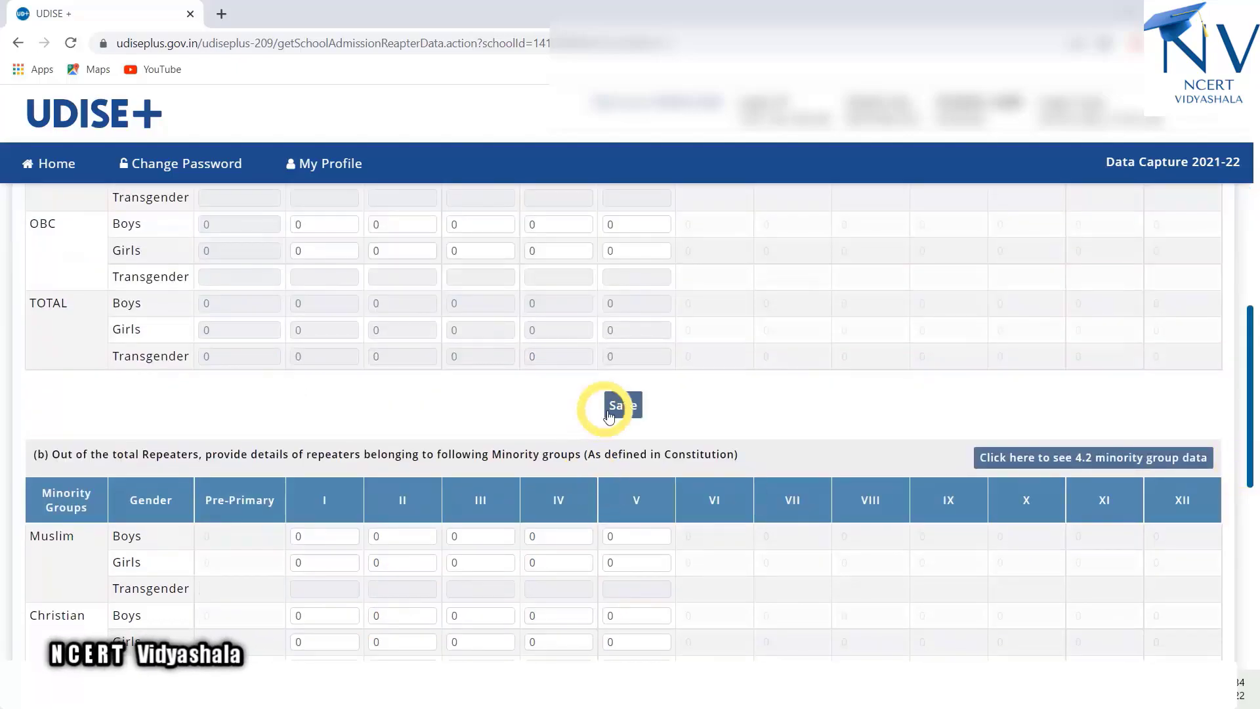
drag(1249, 371, 1249, 456)
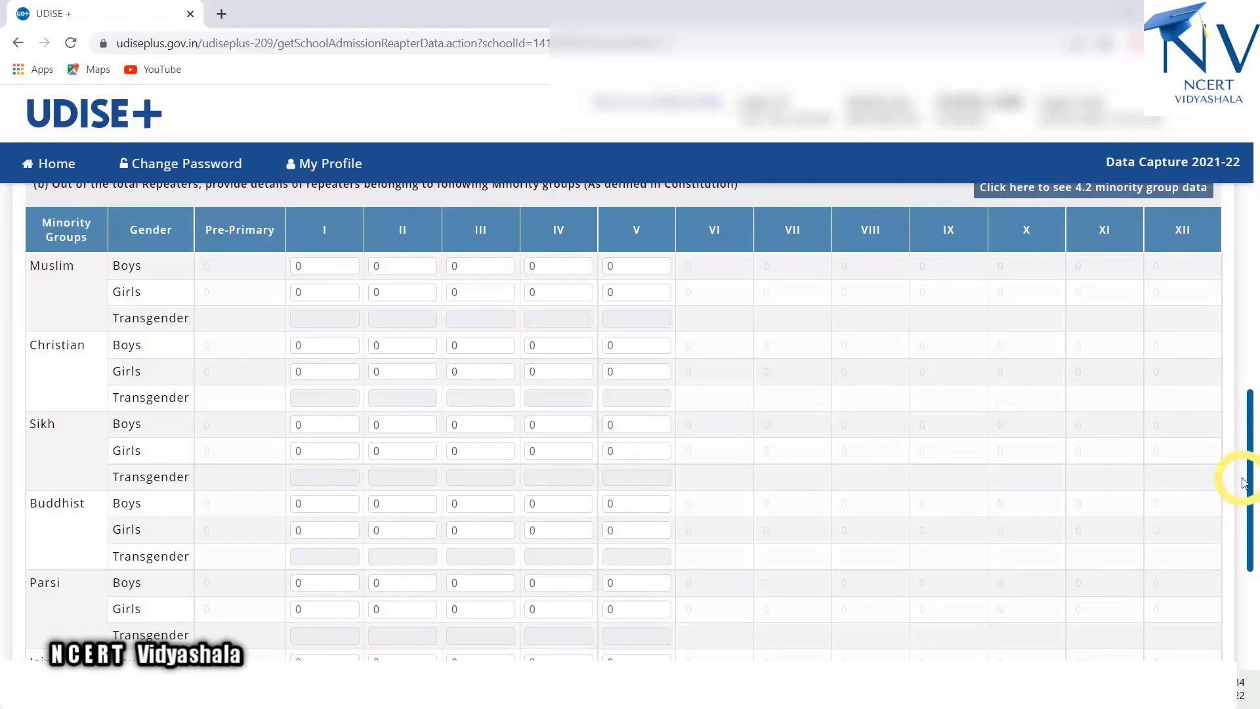
drag(1250, 486, 1237, 602)
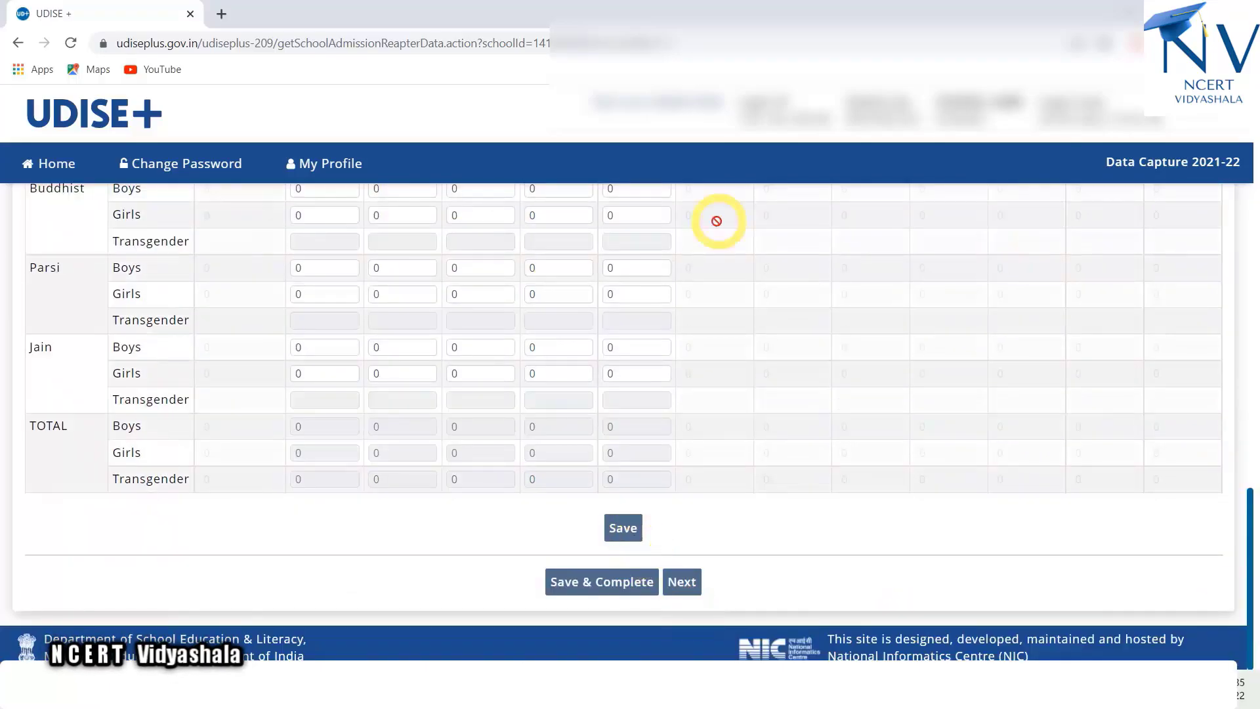
click(604, 591)
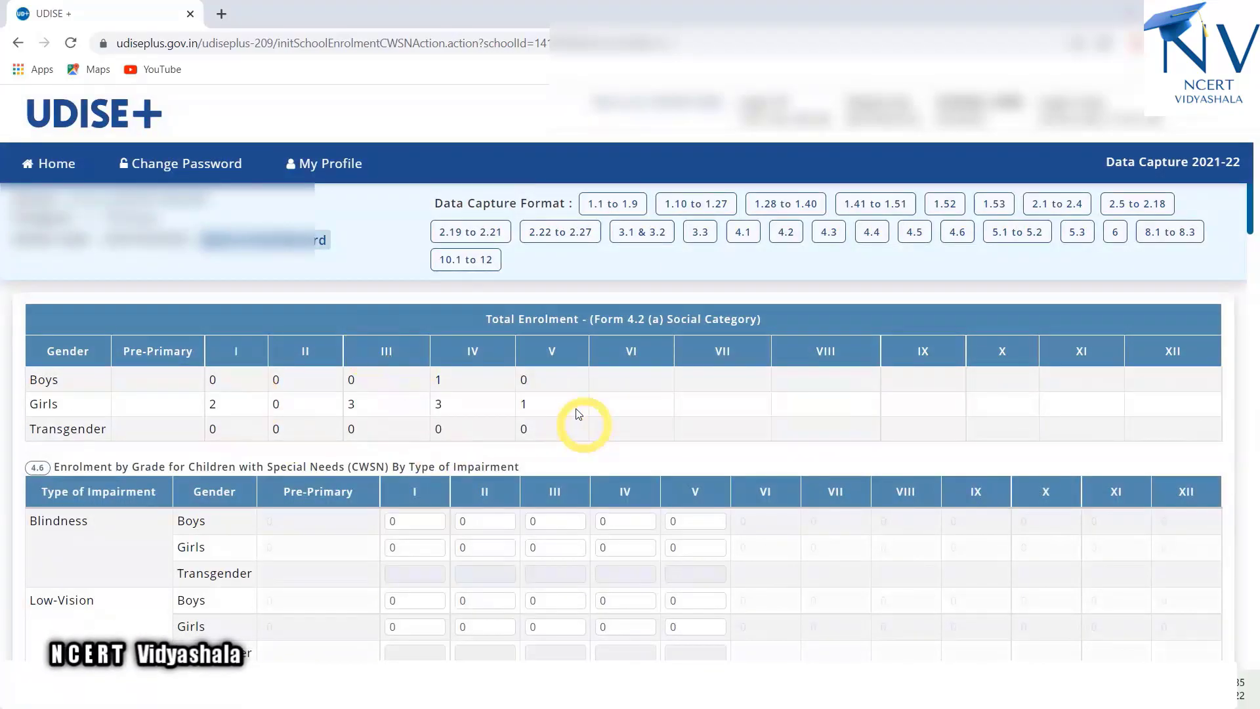
Step: Review form 4.6 for enrolment of children with special needs by impairment type, then save it and continue to 5.1-5.2
scroll(1253, 262, down, 3)
drag(1254, 264, 1254, 271)
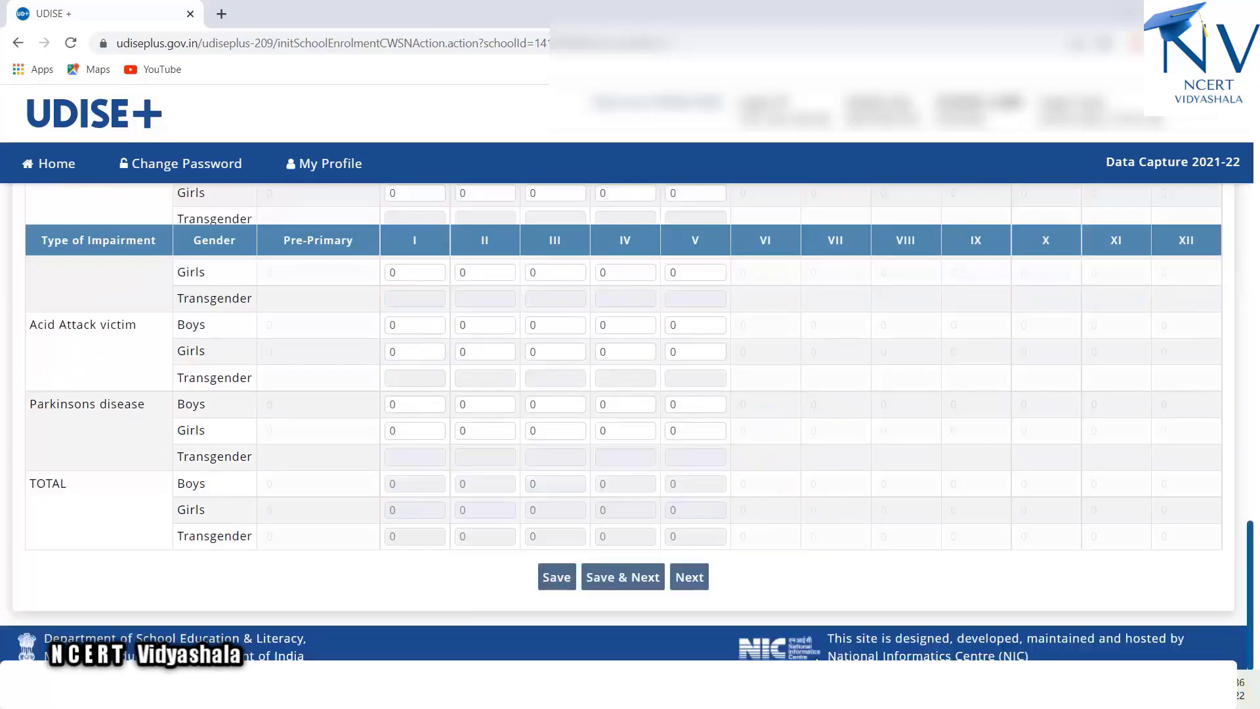
click(623, 583)
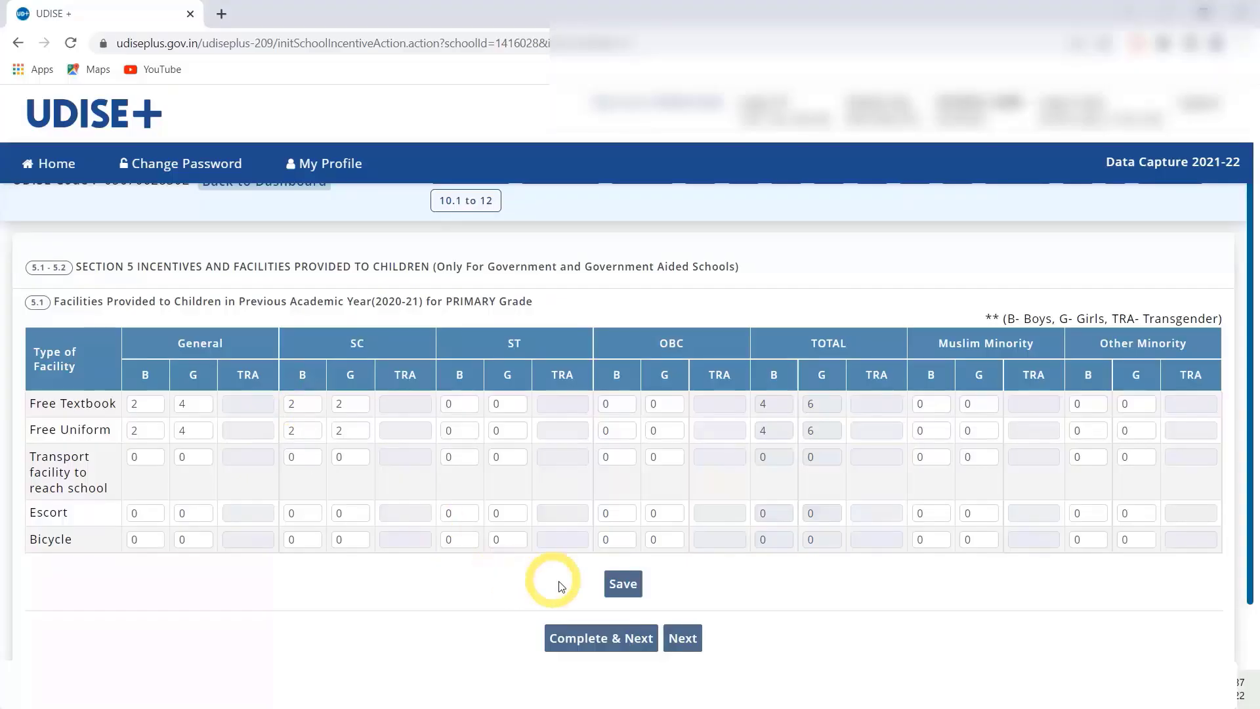
Step: Complete the primary-grade incentives and facilities form 5.1-5.2, then review and save the CWSN facilities form 5.3
click(614, 646)
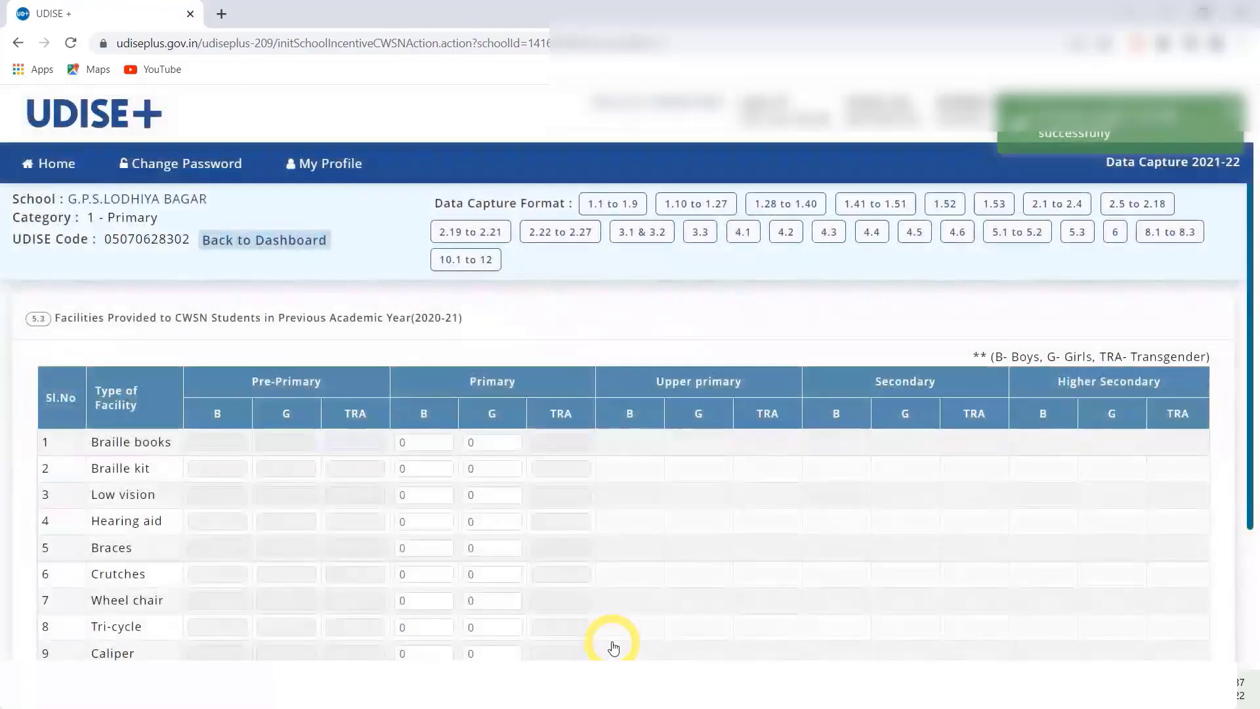
drag(1252, 304, 1251, 370)
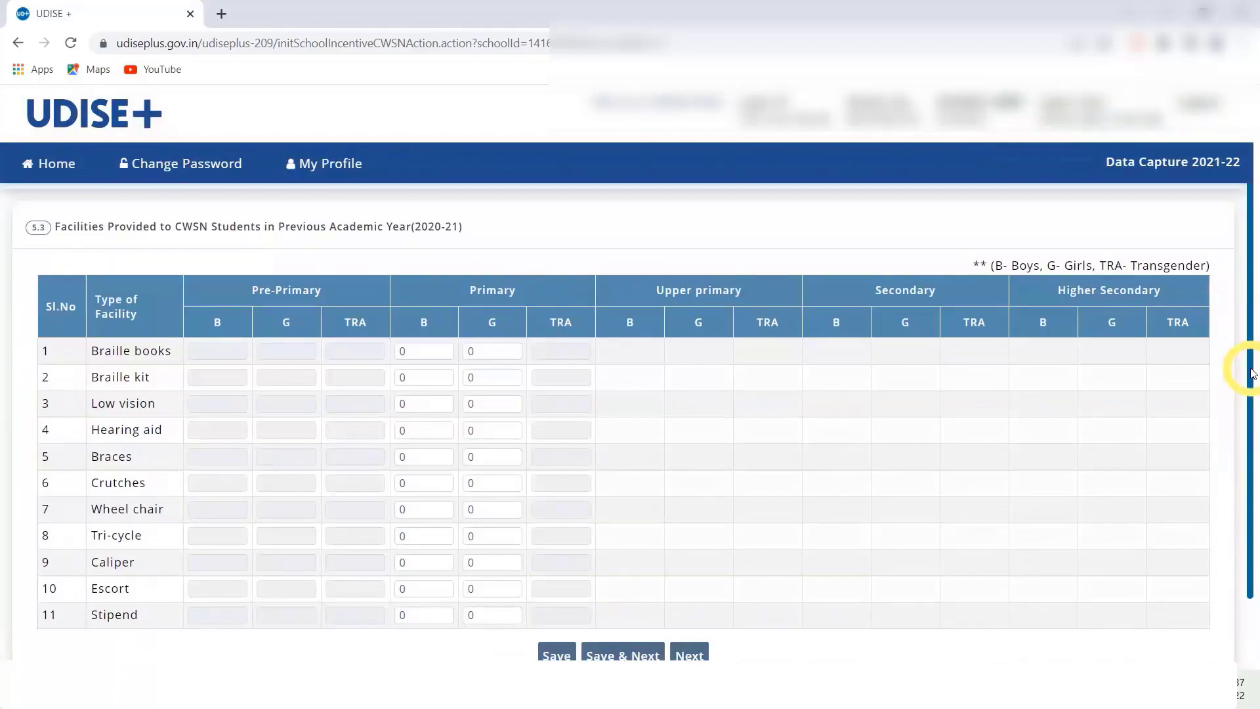
drag(1252, 373, 1252, 385)
scroll(1255, 387, down, 1)
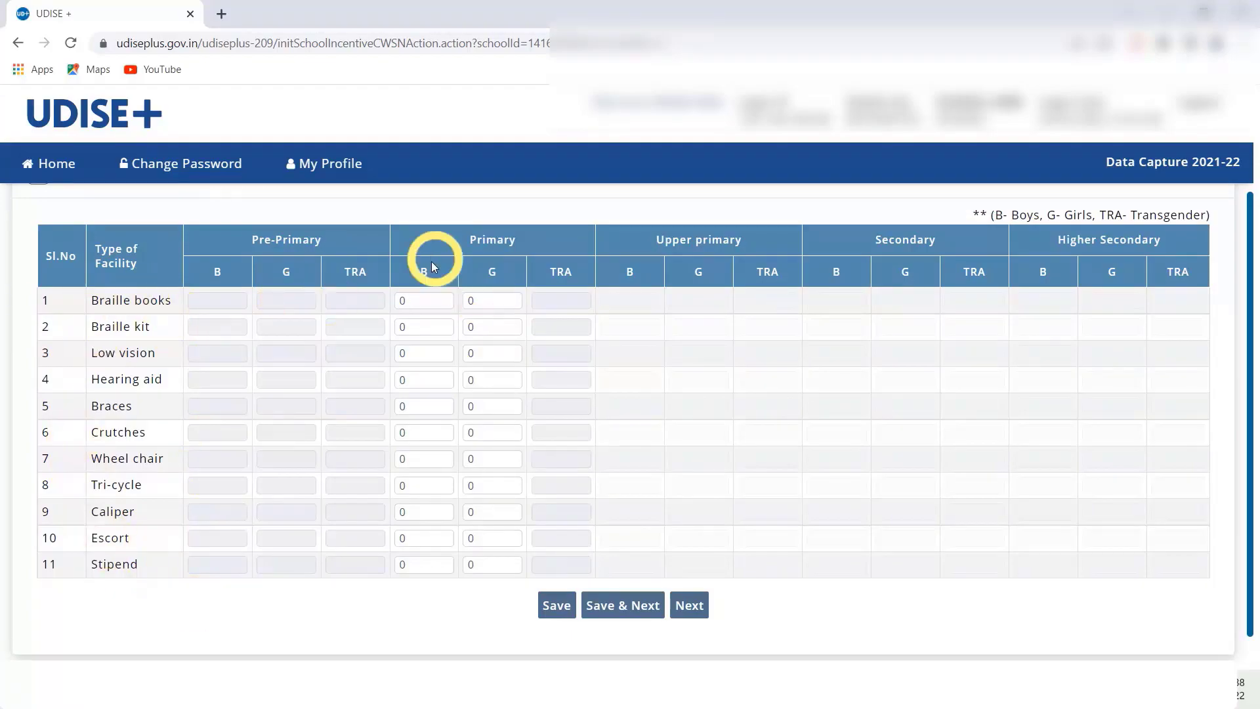
click(628, 601)
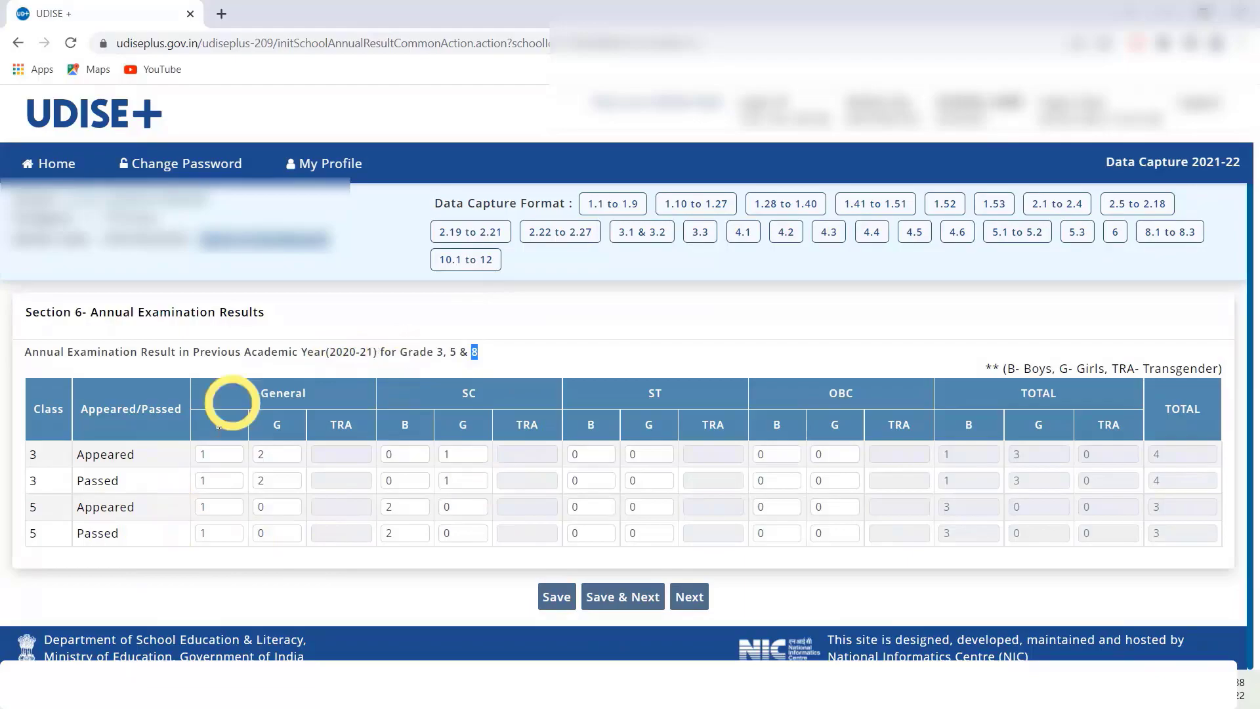
Step: Save the Section 6 annual examination results, then review and save the grants, financial assistance and inventory registers in Section 8
click(640, 598)
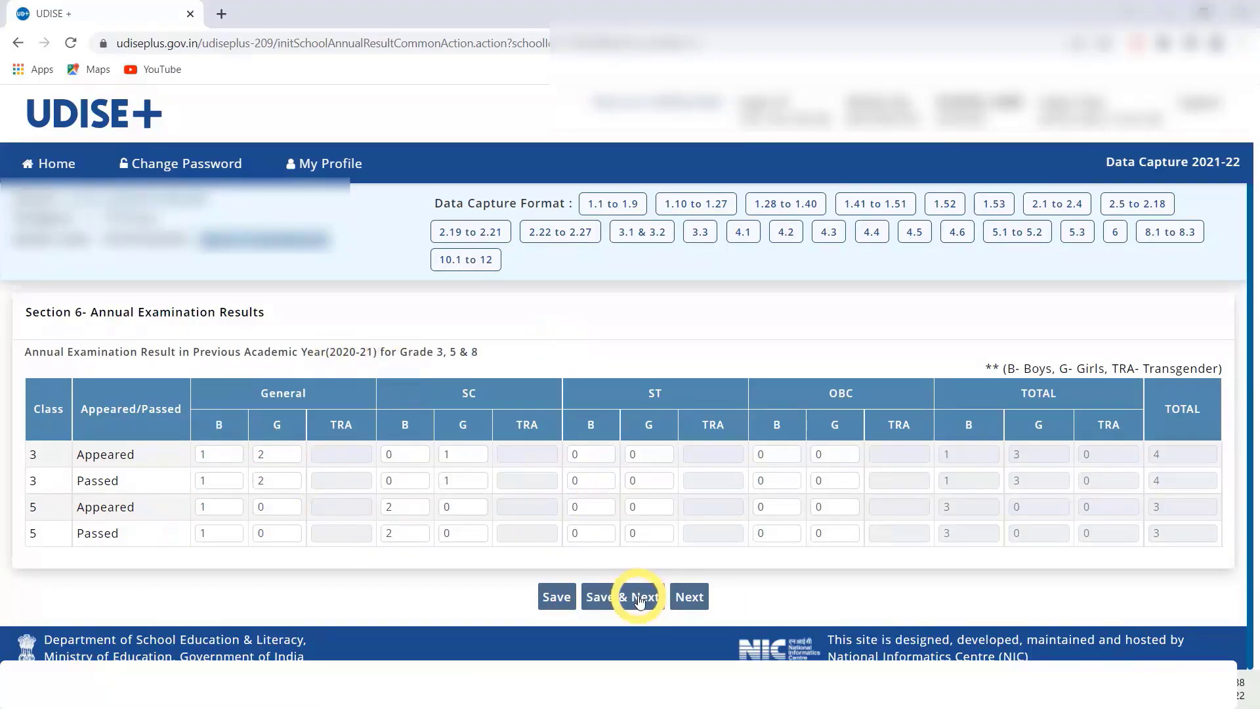
click(640, 598)
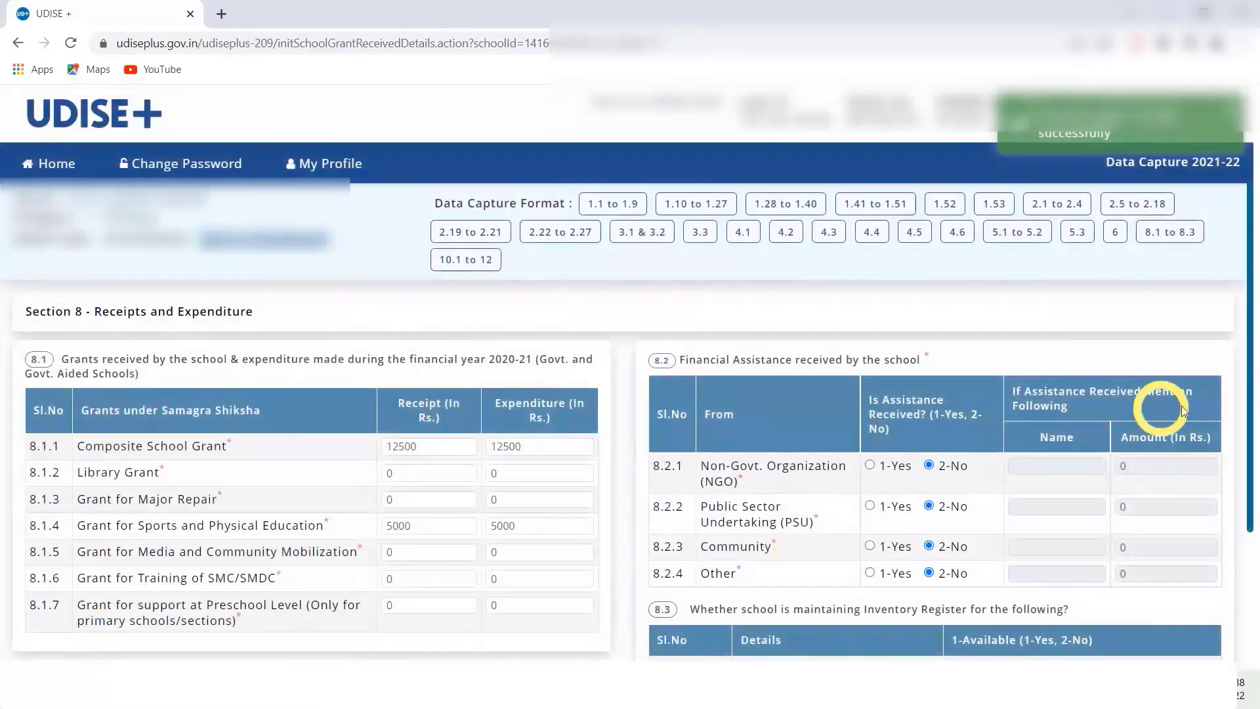
drag(1256, 455, 1248, 520)
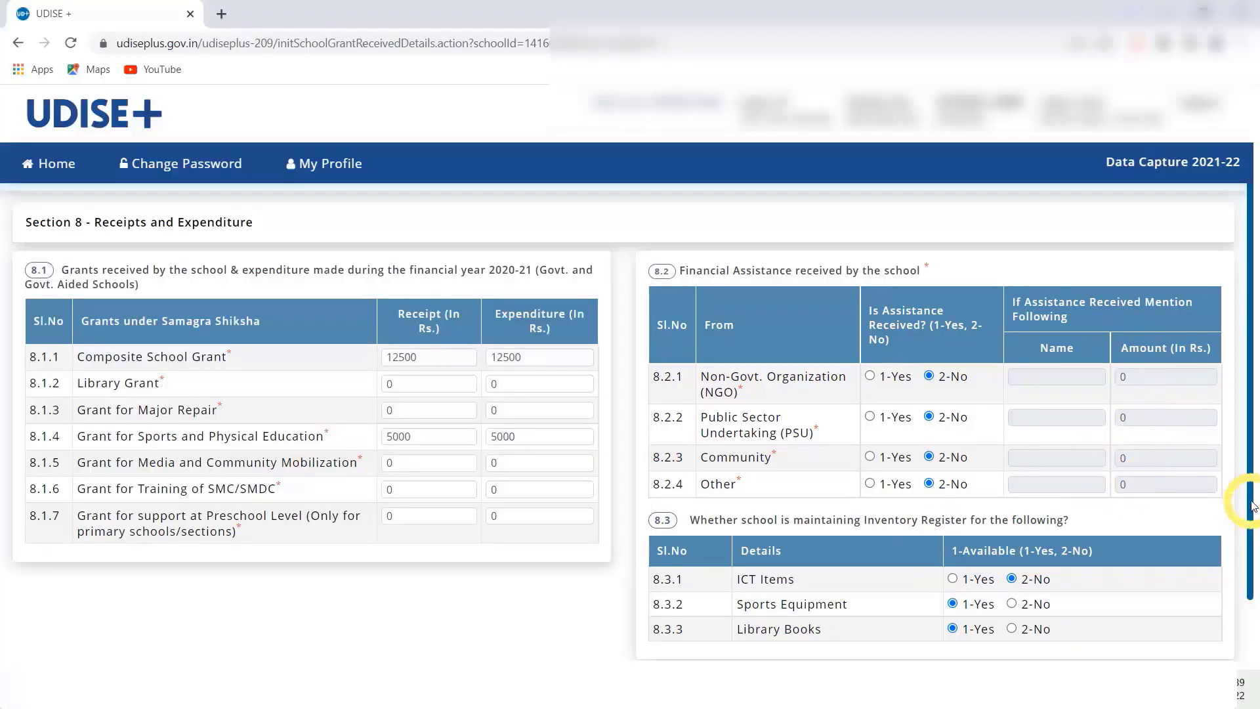
drag(1240, 506, 1242, 552)
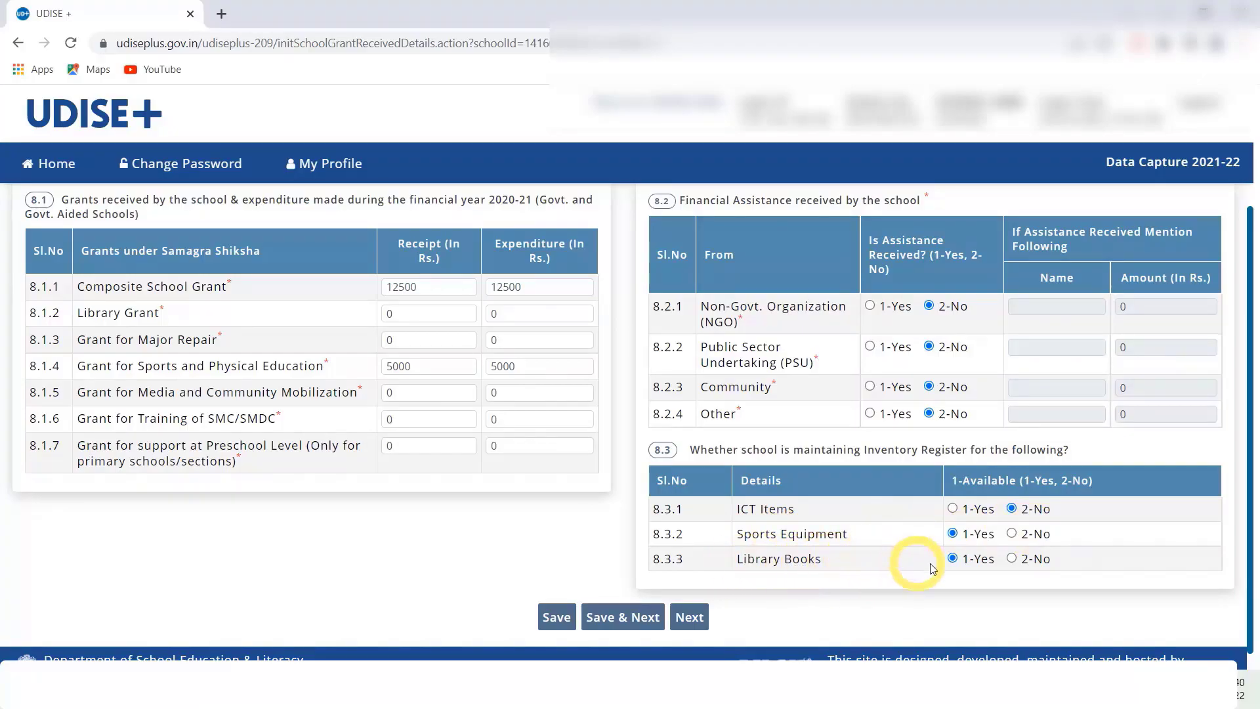
click(624, 618)
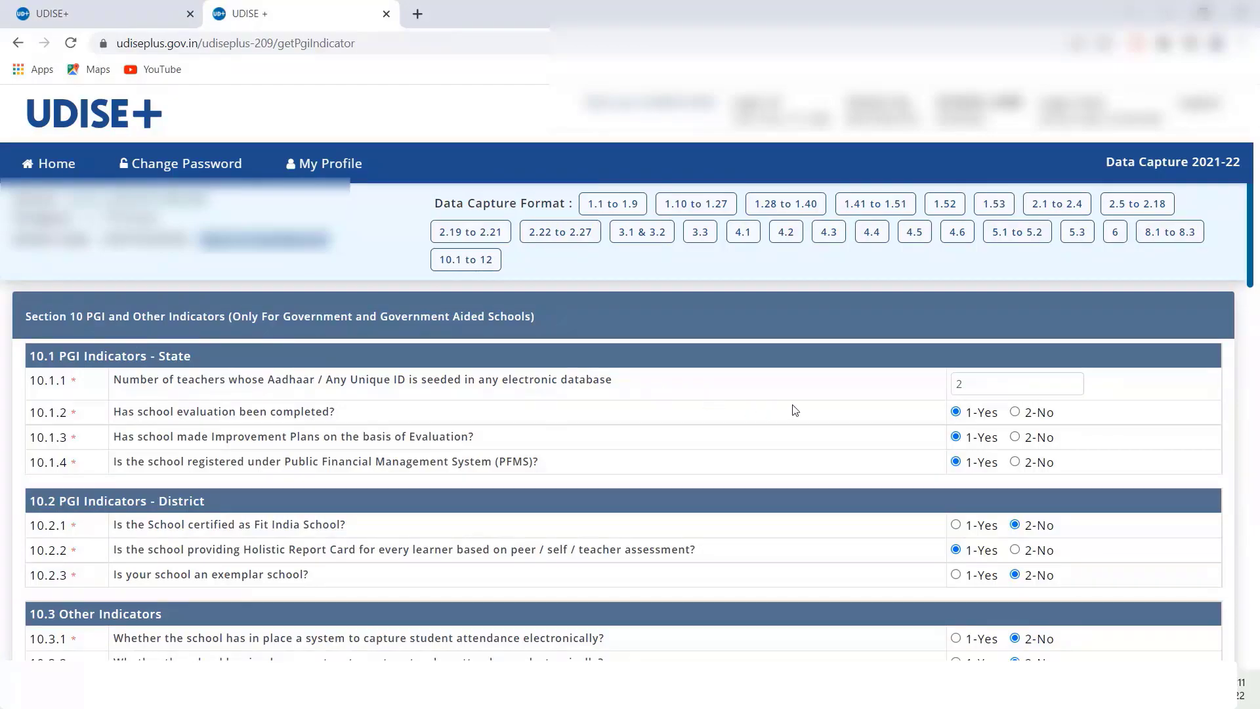
Step: Review forms 10.1 to 12 on PGI indicators, safety and gifted children, then return to the dashboard and check the form statuses
drag(1248, 269, 1250, 641)
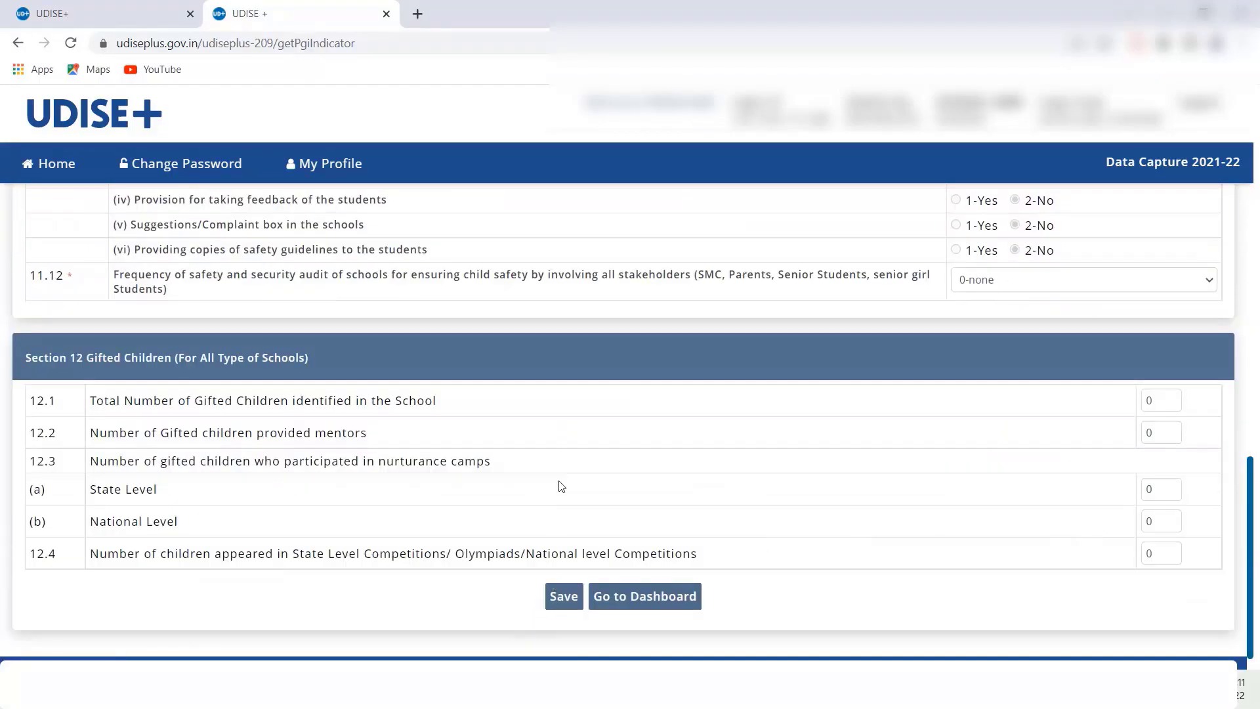
click(628, 596)
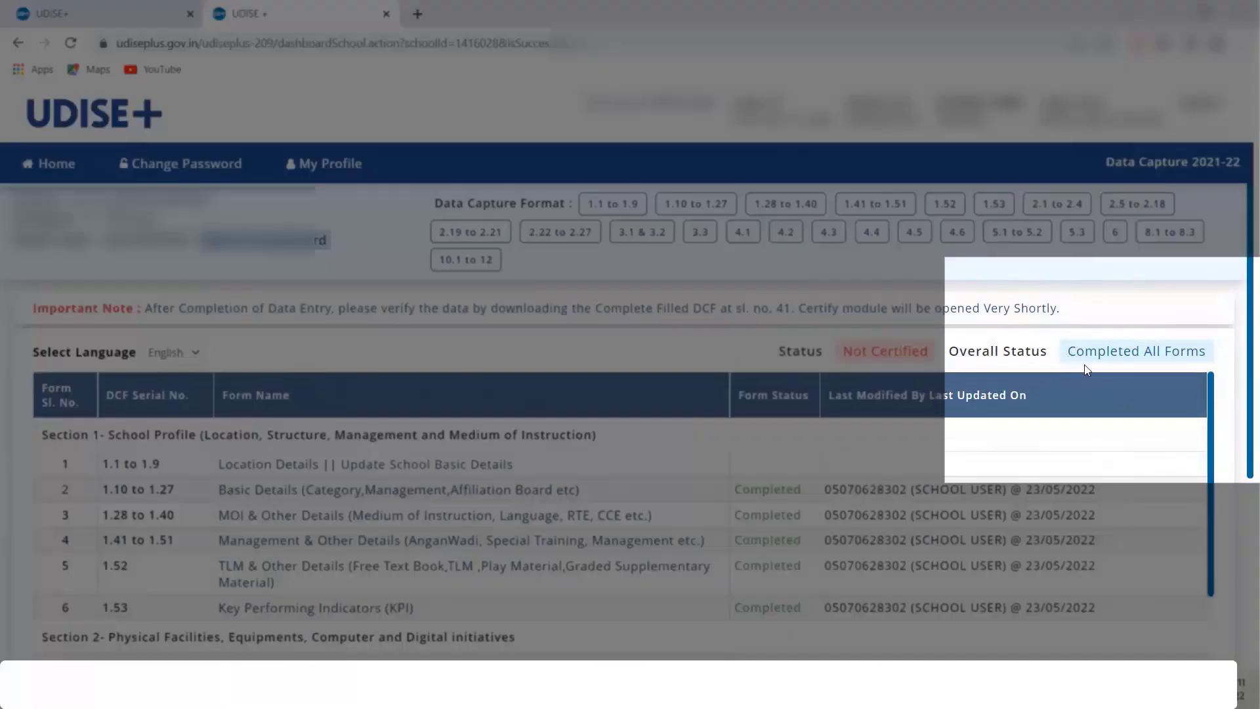
scroll(1190, 253, down, 1)
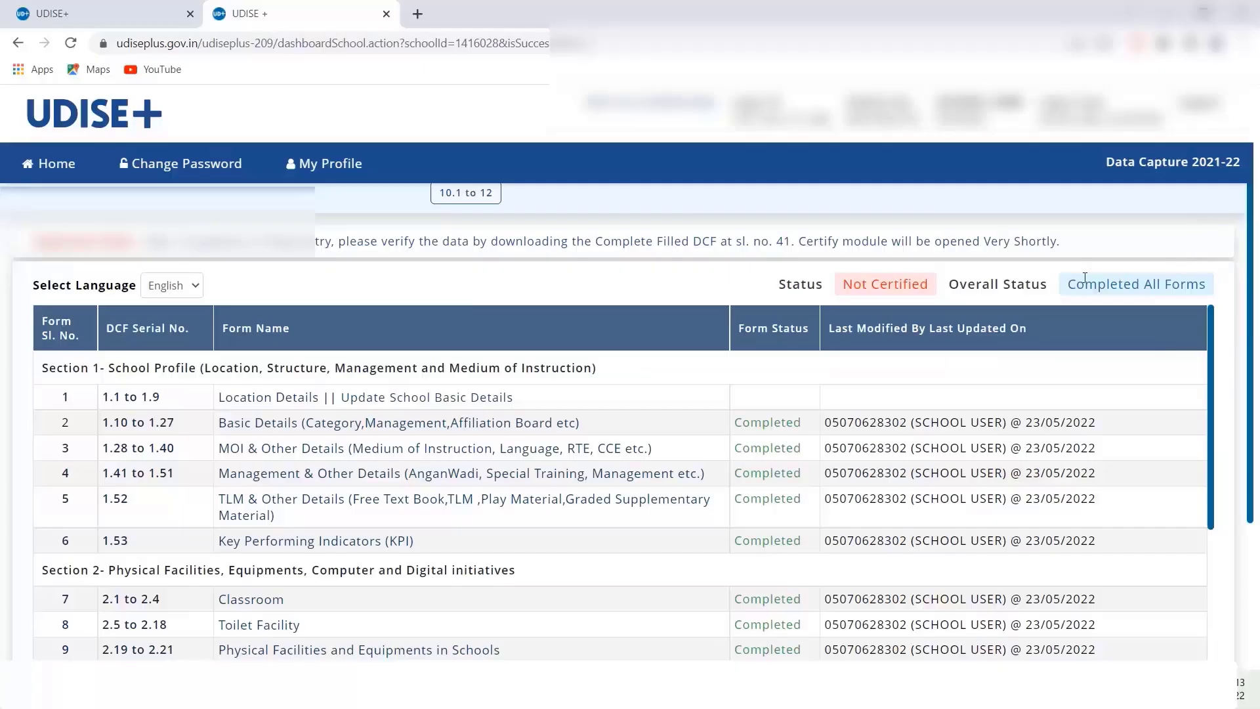